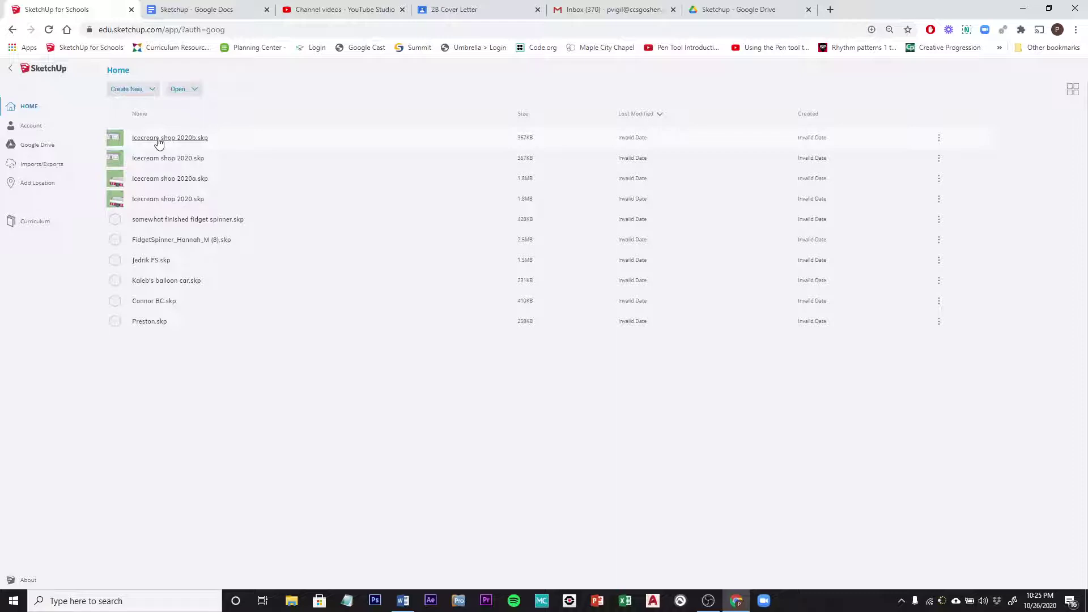
Open the model Icecream shop 2020b.skp and collapse the expanded information and materials panels
left_click(158, 141)
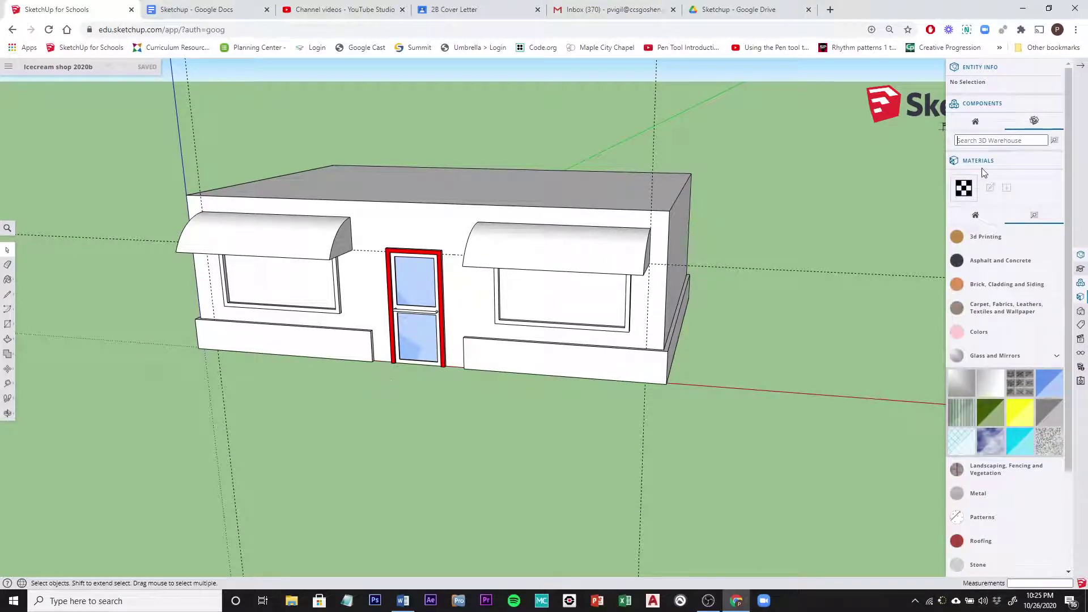
left_click(1080, 67)
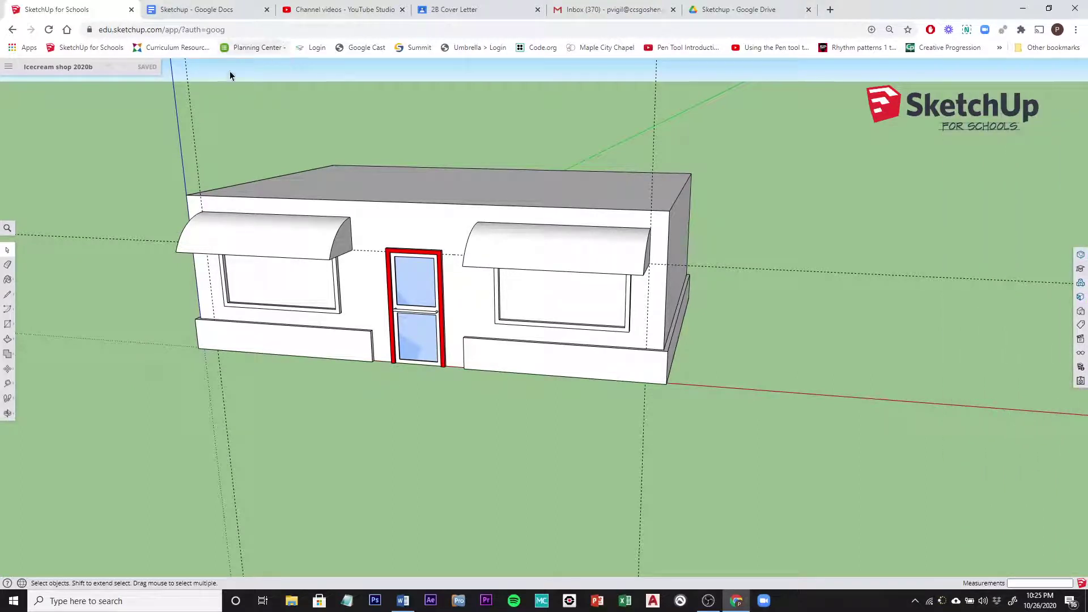
left_click(8, 70)
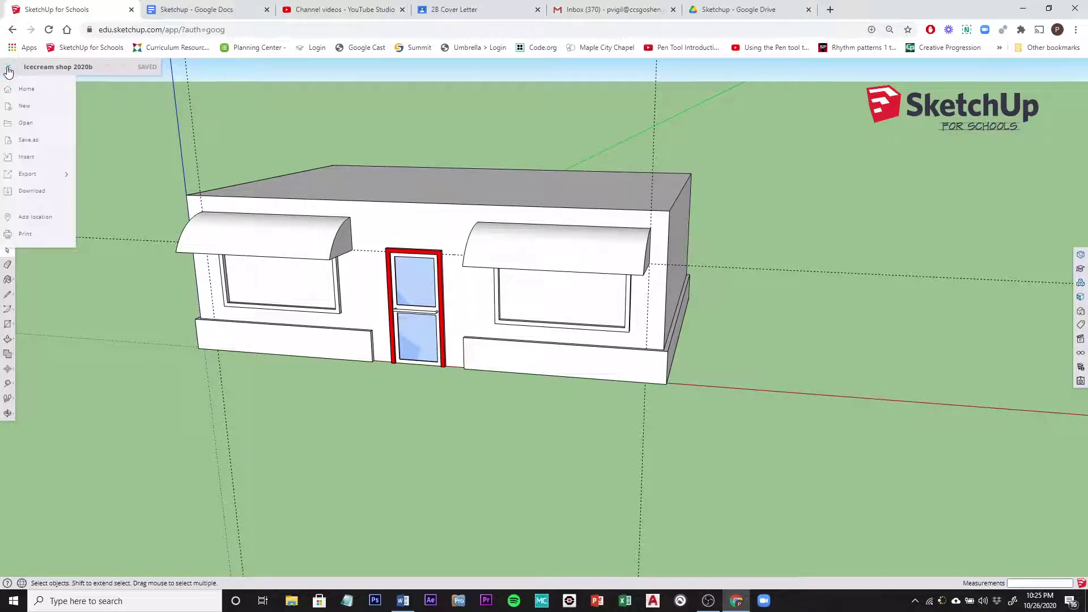
left_click(45, 140)
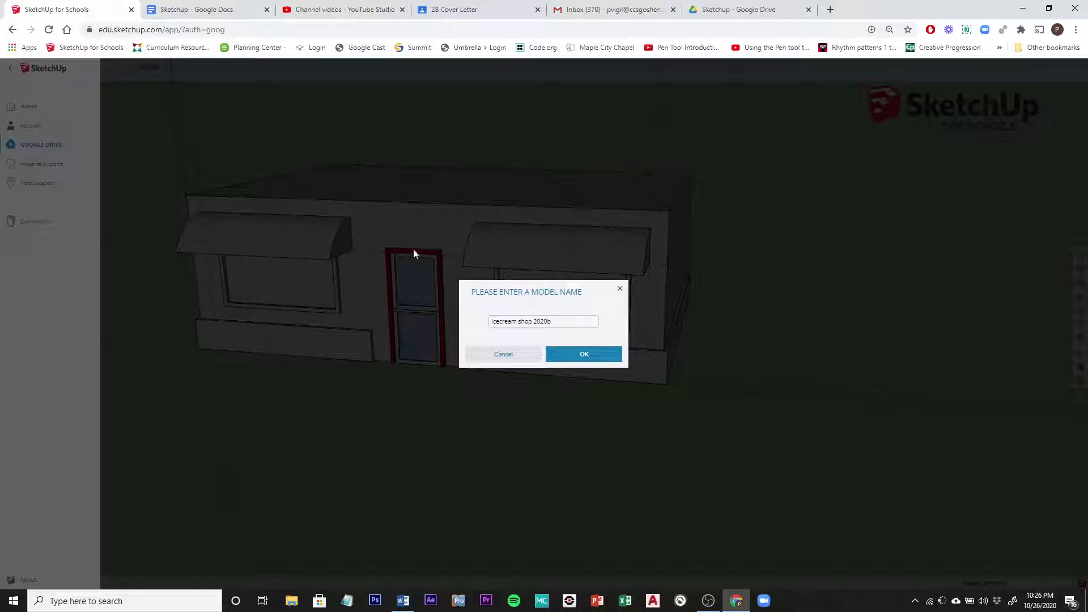
left_click(621, 290)
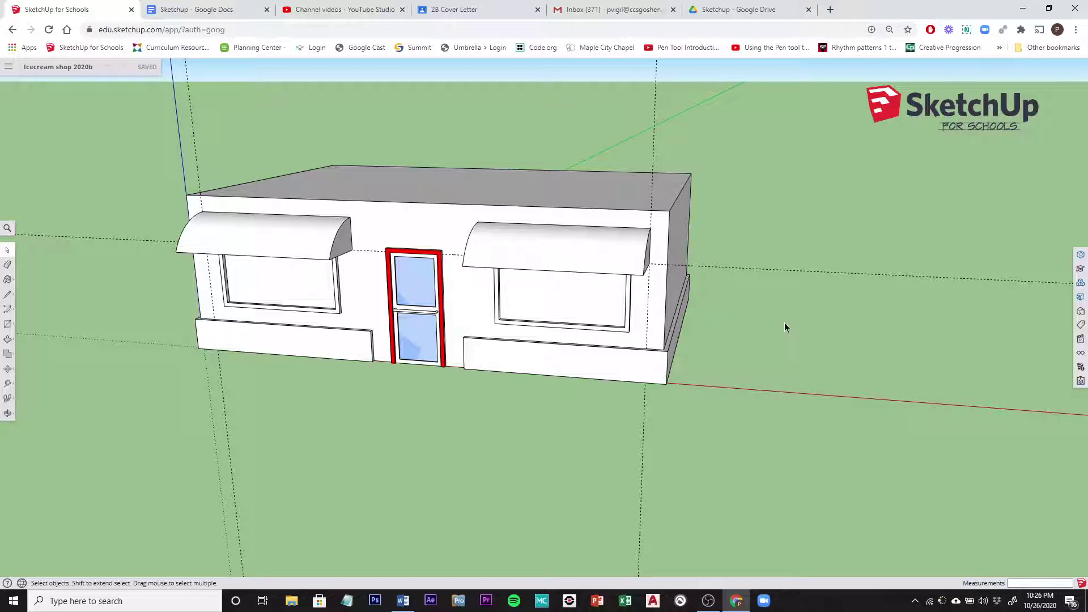
middle_click_drag(784, 317, 342, 359)
left_click(8, 67)
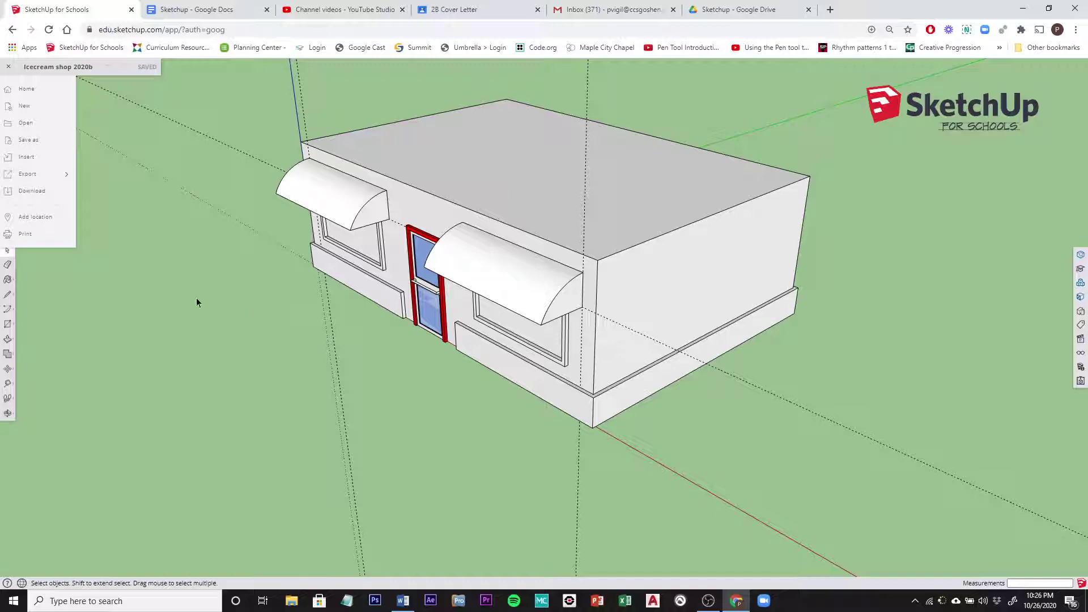
left_click(305, 303)
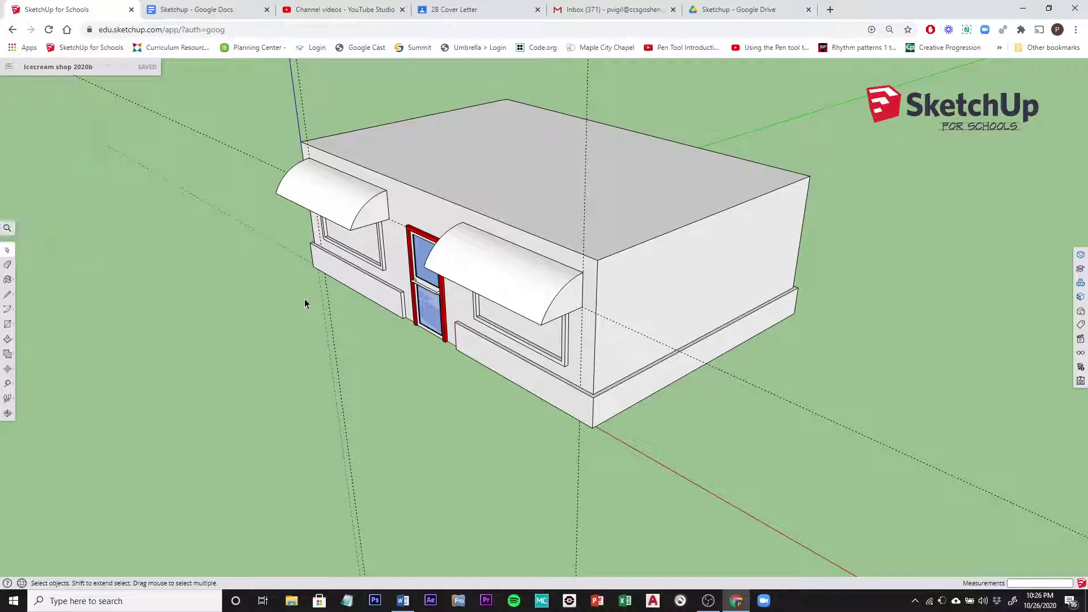
Offset the outline of the shop's flat roof face outward by 3 inches
middle_click_drag(312, 345, 474, 435)
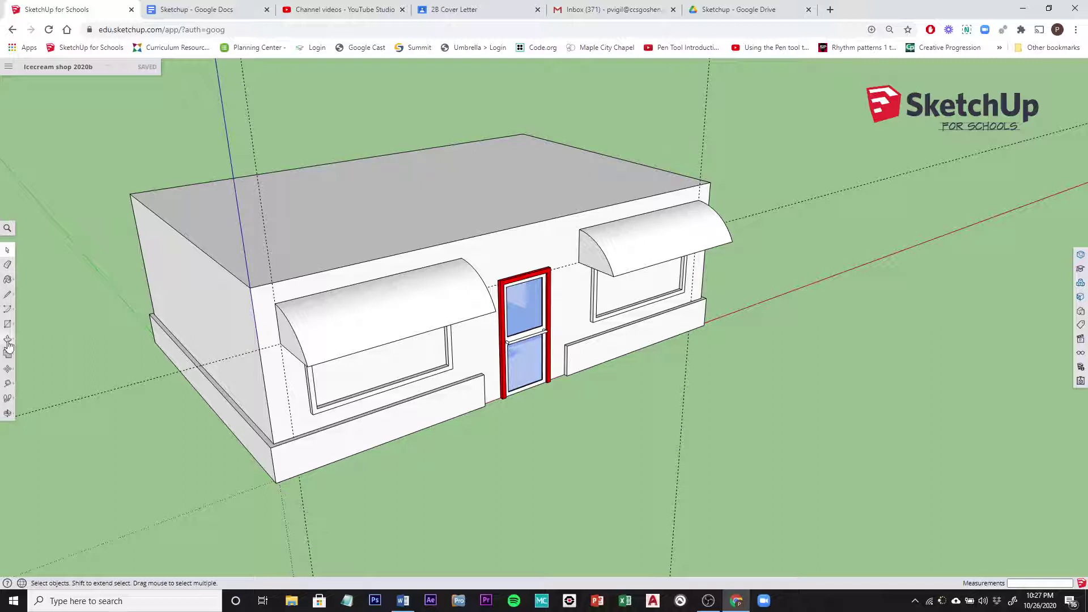
left_click(8, 370)
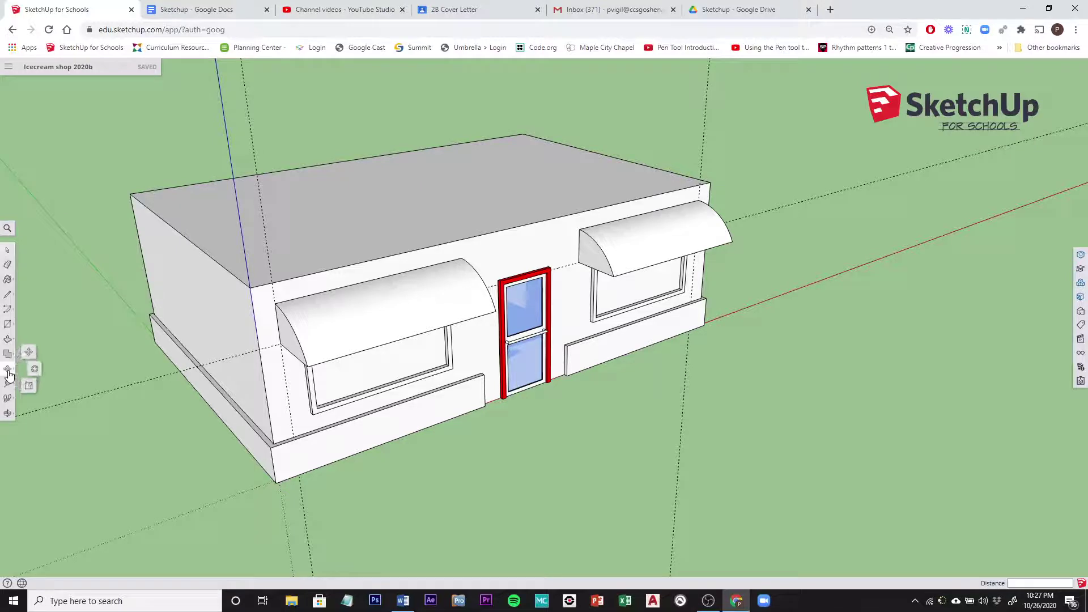
left_click(8, 340)
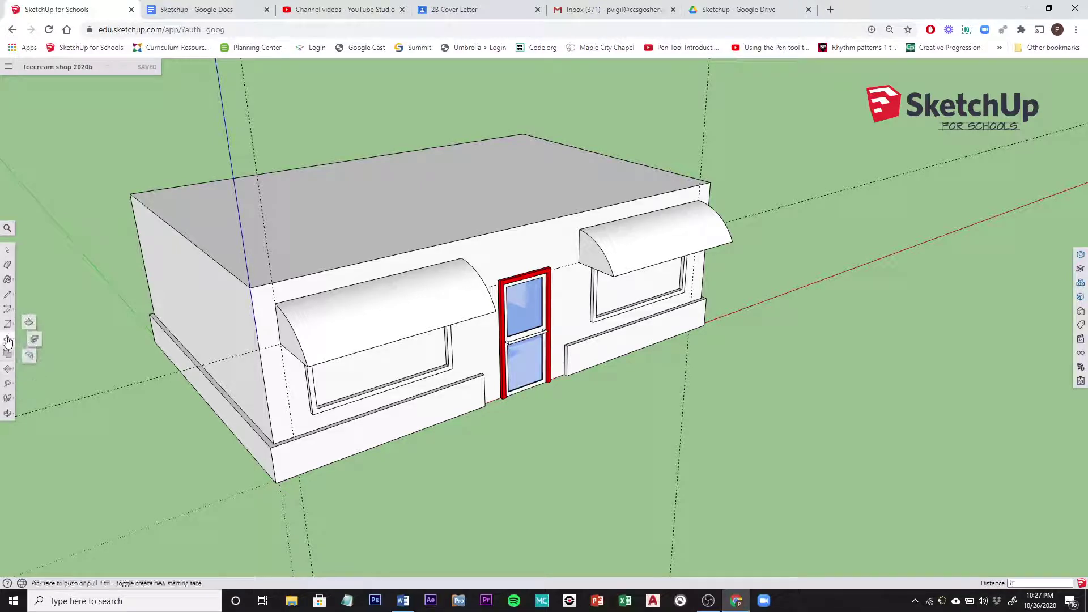
left_click(29, 356)
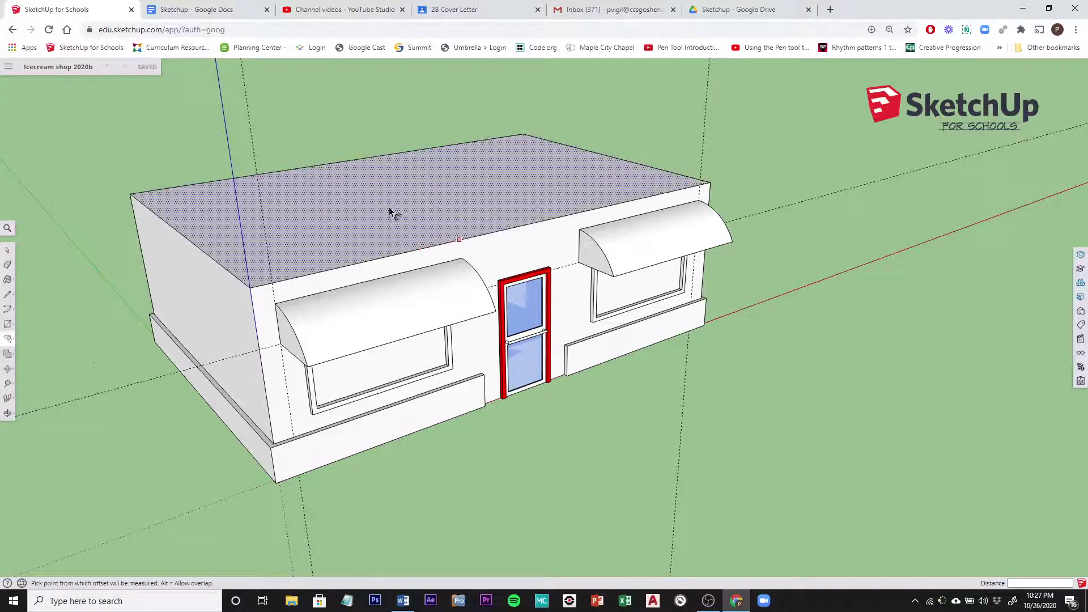
left_click(331, 209)
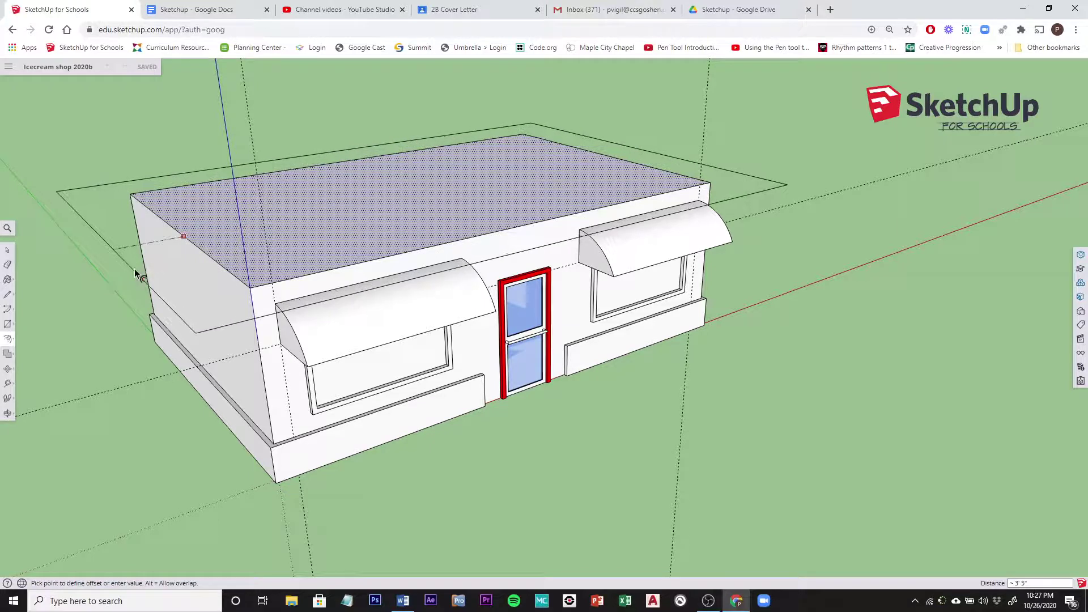
type("3")
key("Return")
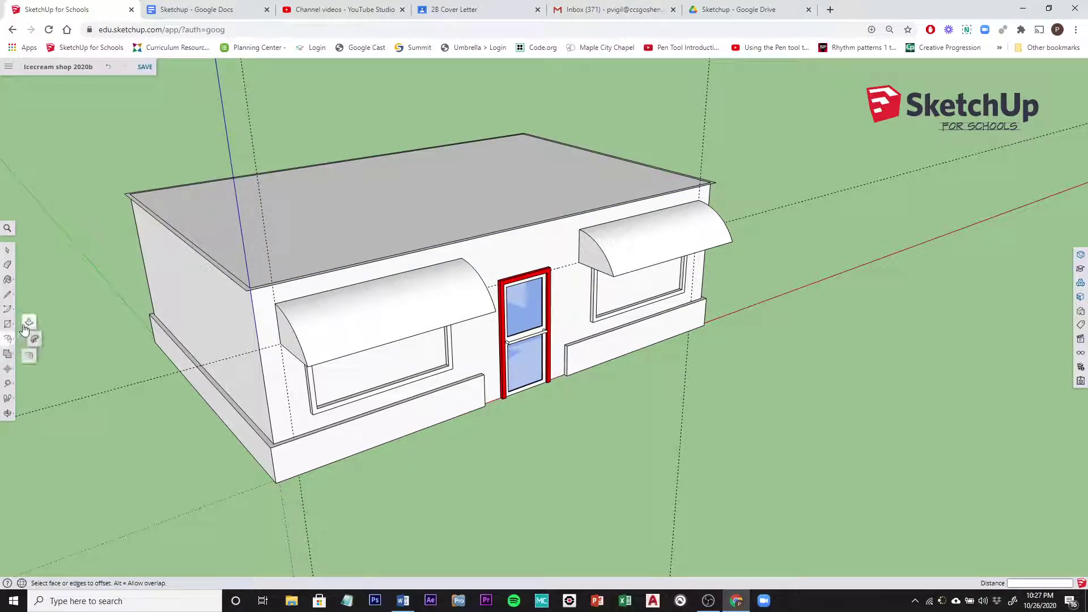
Push/Pull the narrow rim around the roof upward 2' to form a raised parapet
left_click(8, 339)
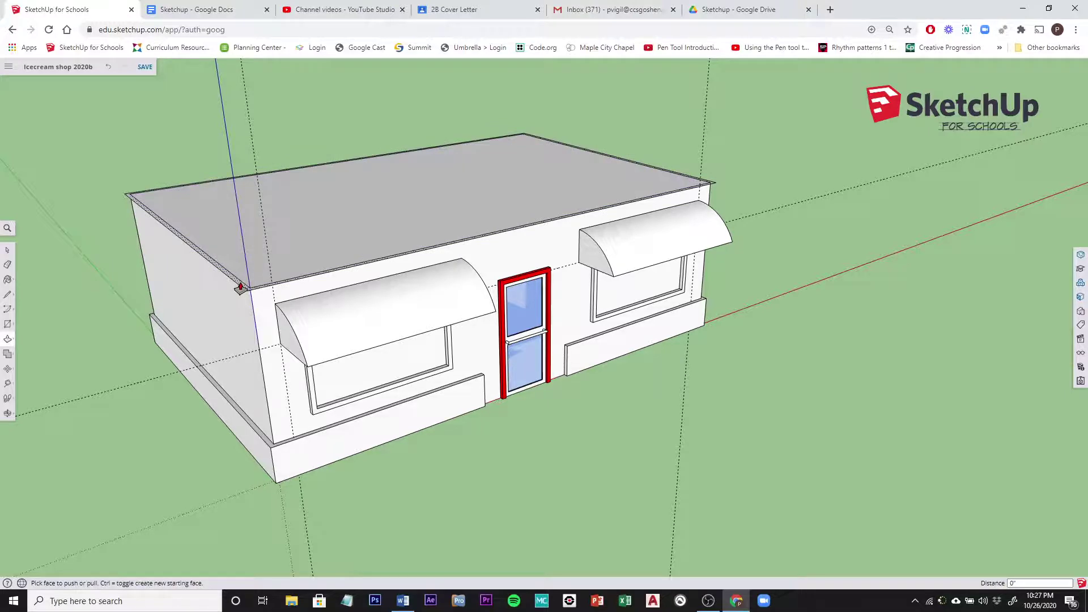
scroll(243, 286, "up", 5)
scroll(241, 287, "up", 2)
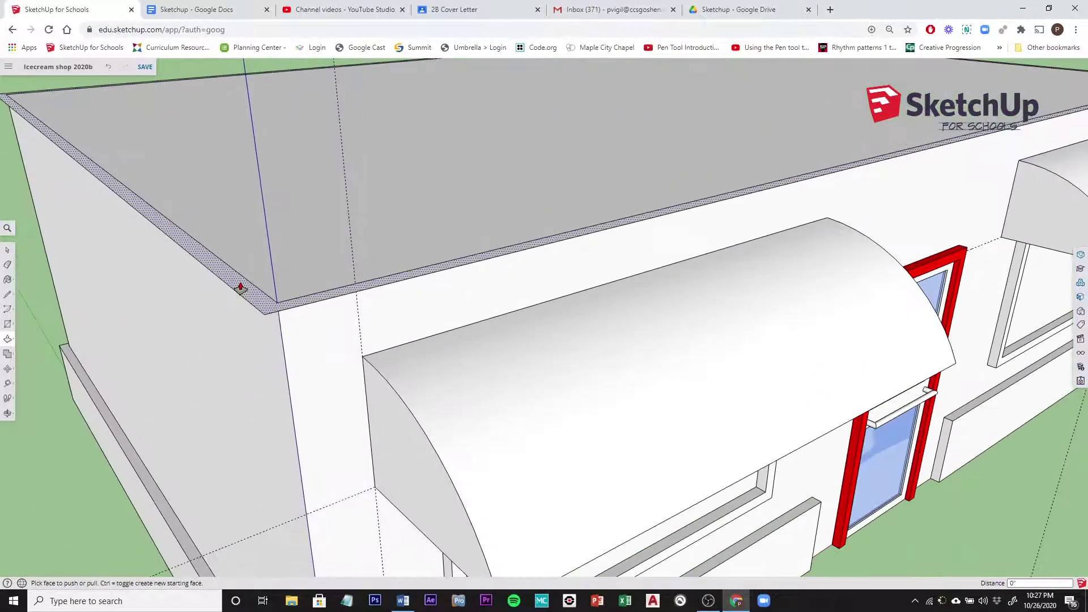
left_click_drag(239, 287, 222, 151)
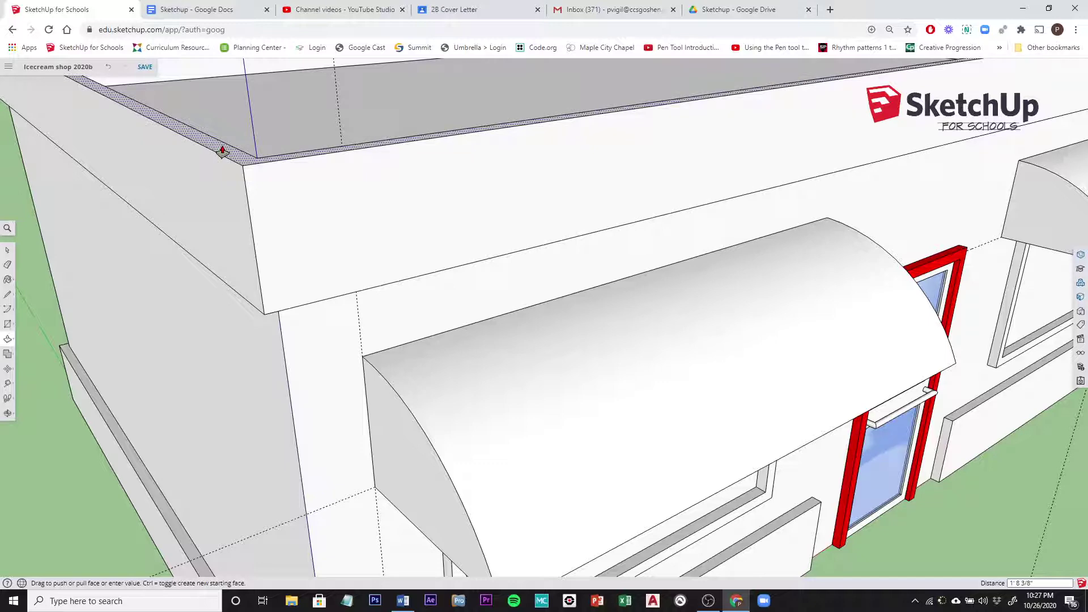
type("2'")
key("Return")
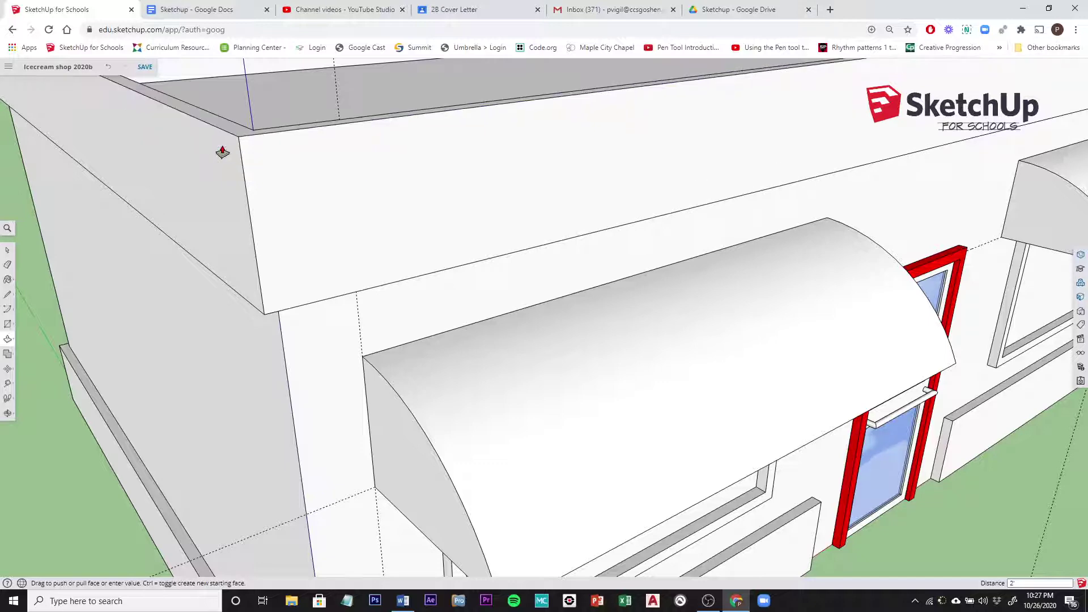
scroll(222, 152, "down", 10)
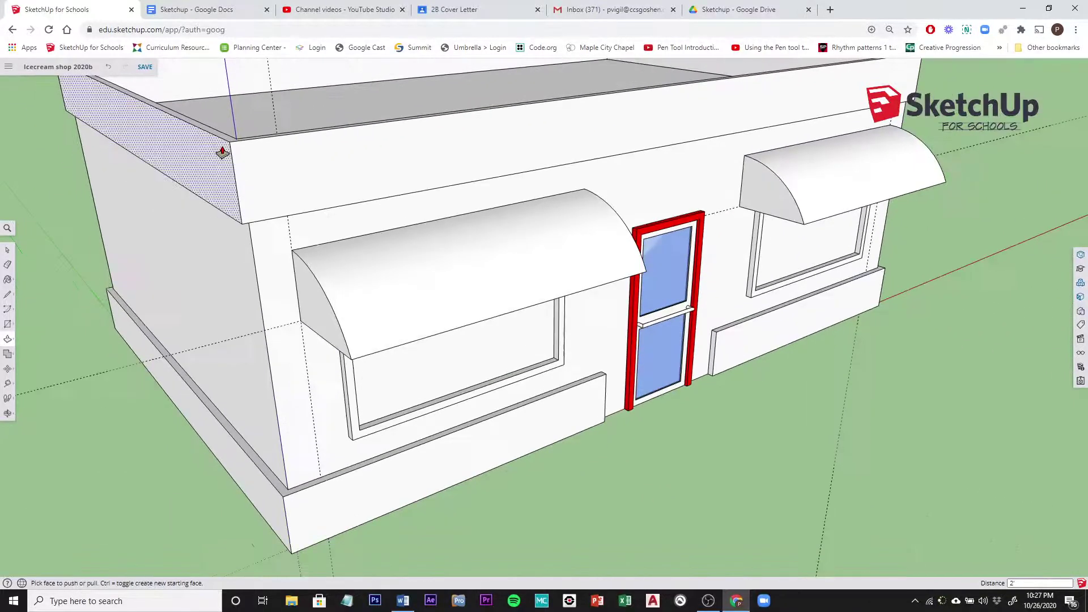
middle_click_drag(701, 226, 578, 325)
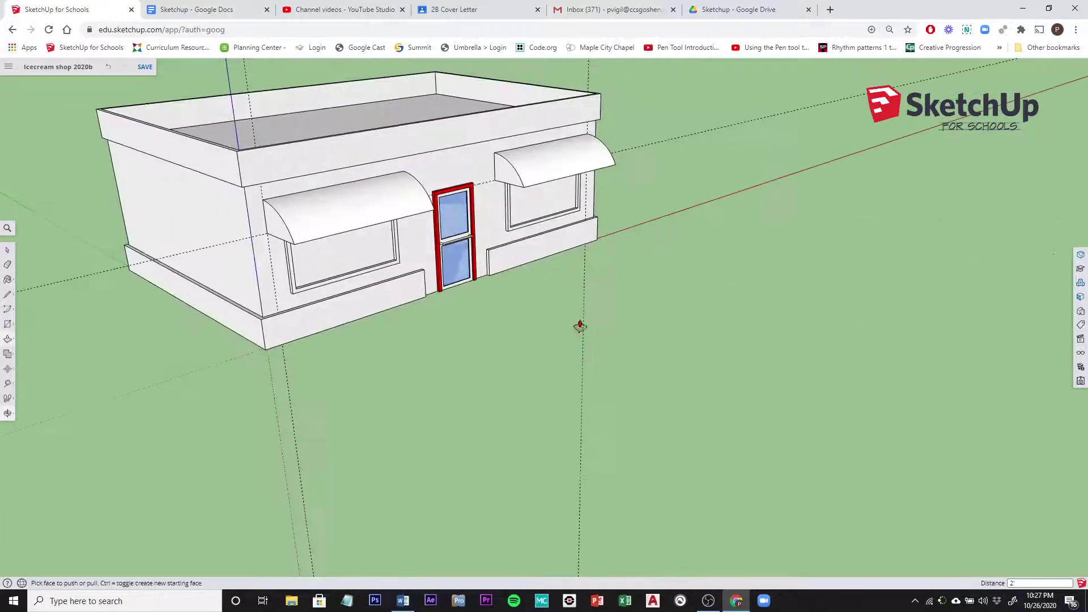
Open the awning component over the window nearest the building's front corner for editing
left_click(8, 250)
scroll(334, 218, "up", 5)
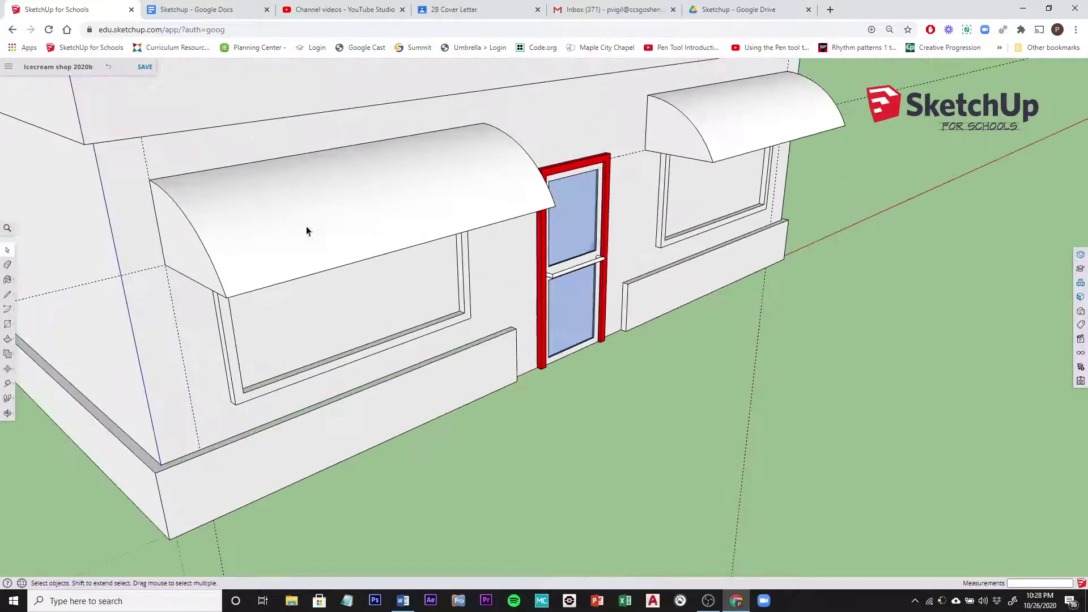
middle_click_drag(368, 368, 376, 208)
left_click(365, 196)
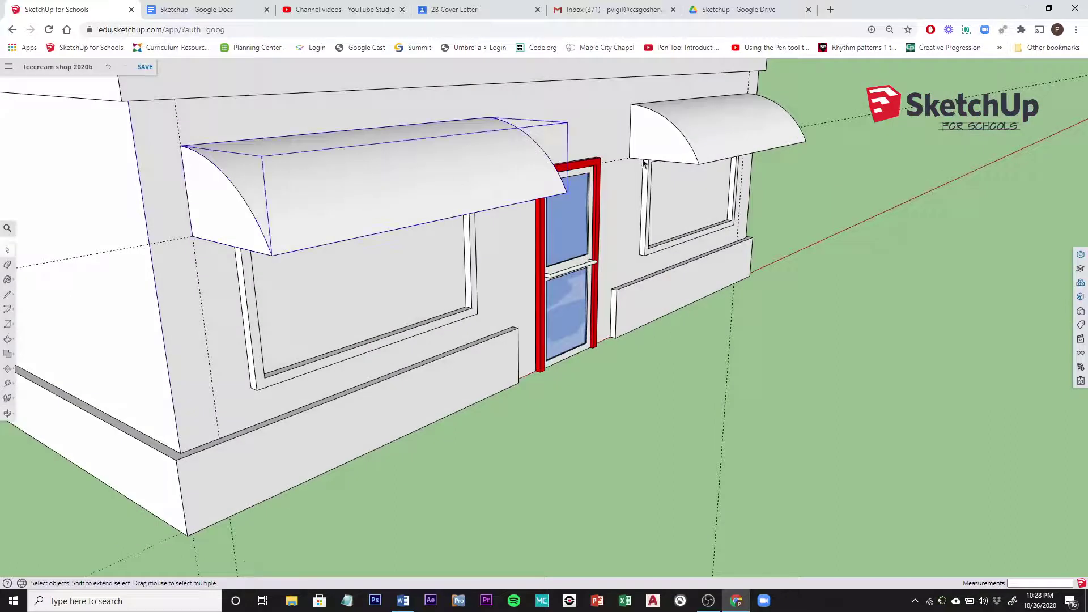
left_click(255, 193)
double_click(304, 211)
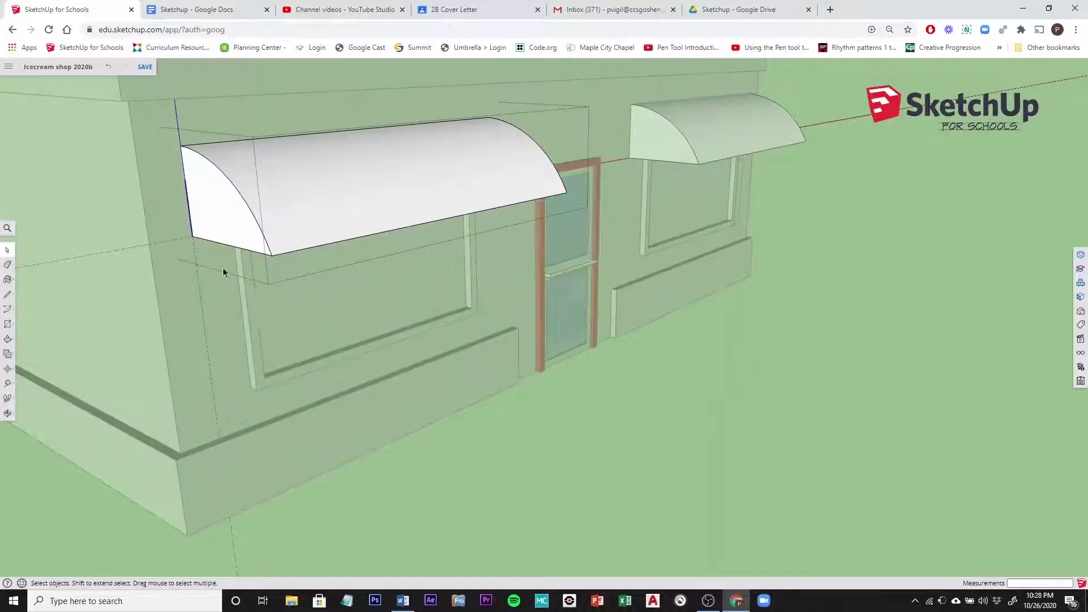
Select only the curved arc edge at the near end of the awning
middle_click_drag(244, 213, 208, 294)
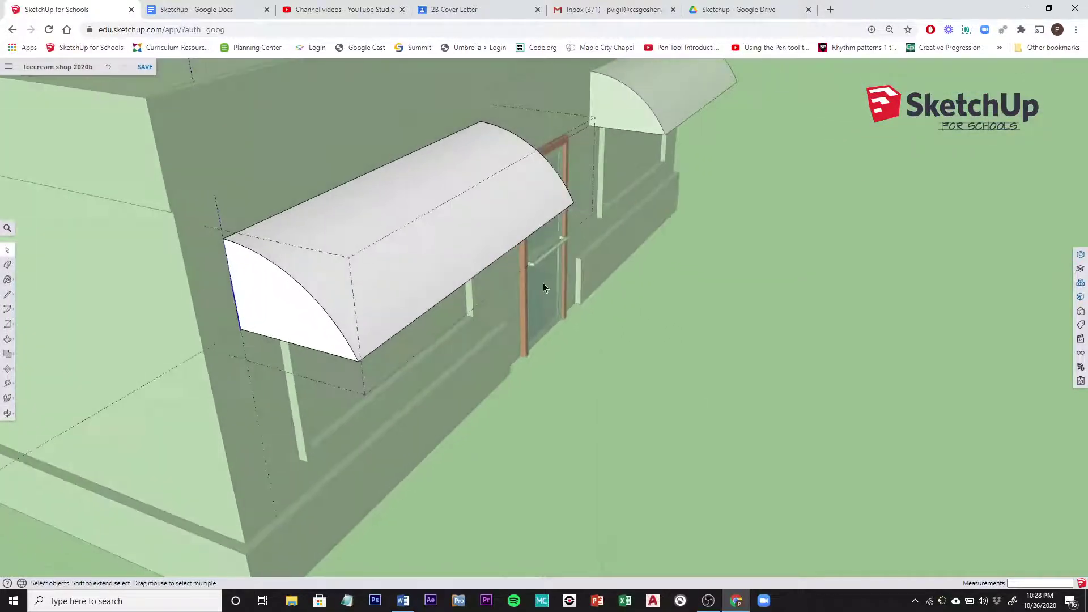
scroll(543, 283, "down", 2)
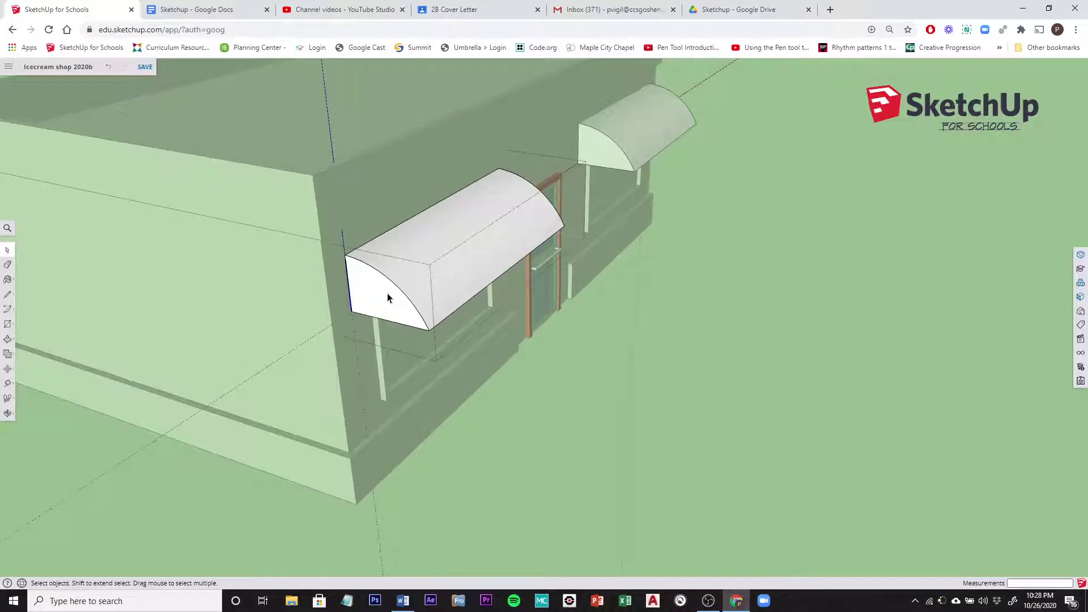
scroll(399, 309, "up", 2)
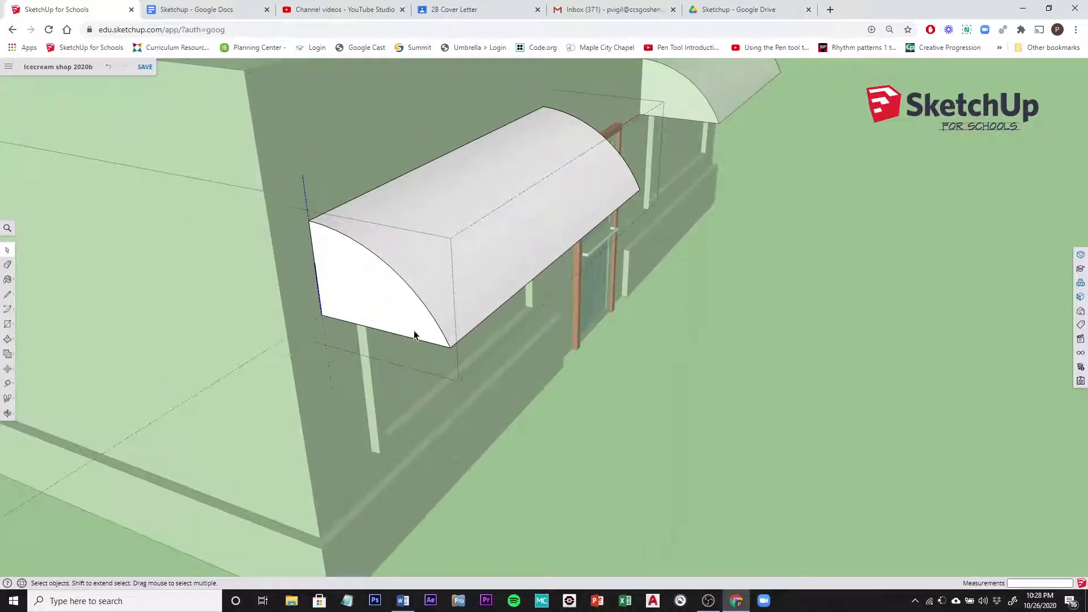
middle_click_drag(491, 238, 294, 252)
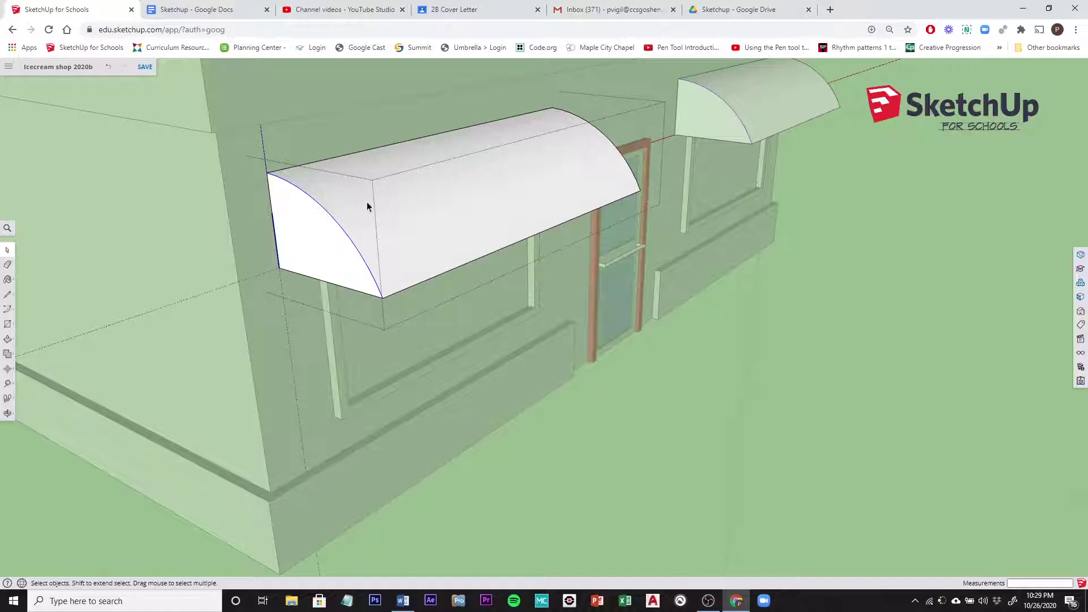
left_click(368, 230)
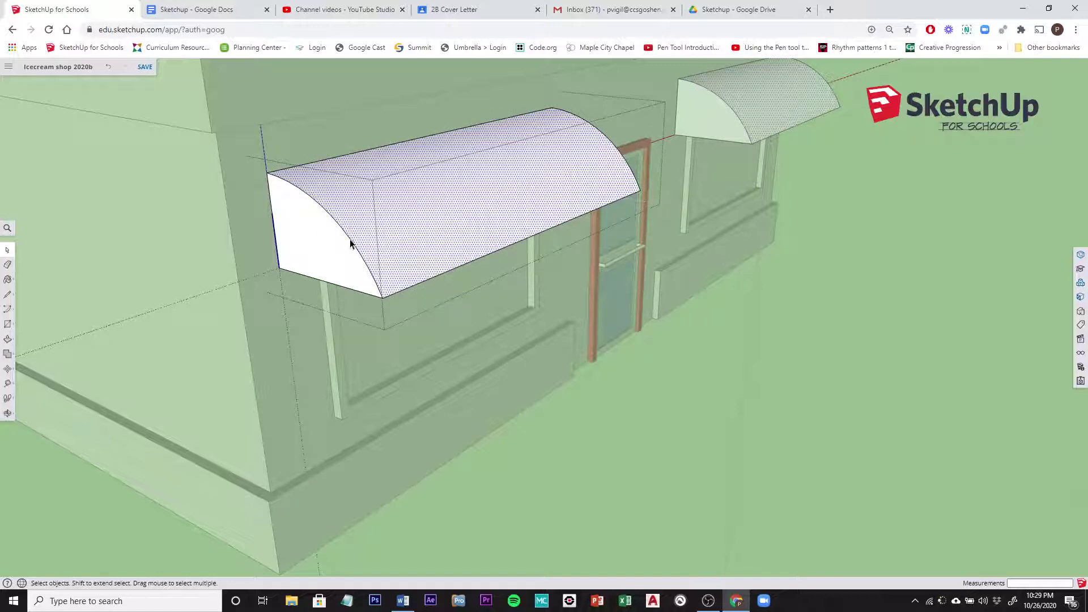
left_click(350, 242)
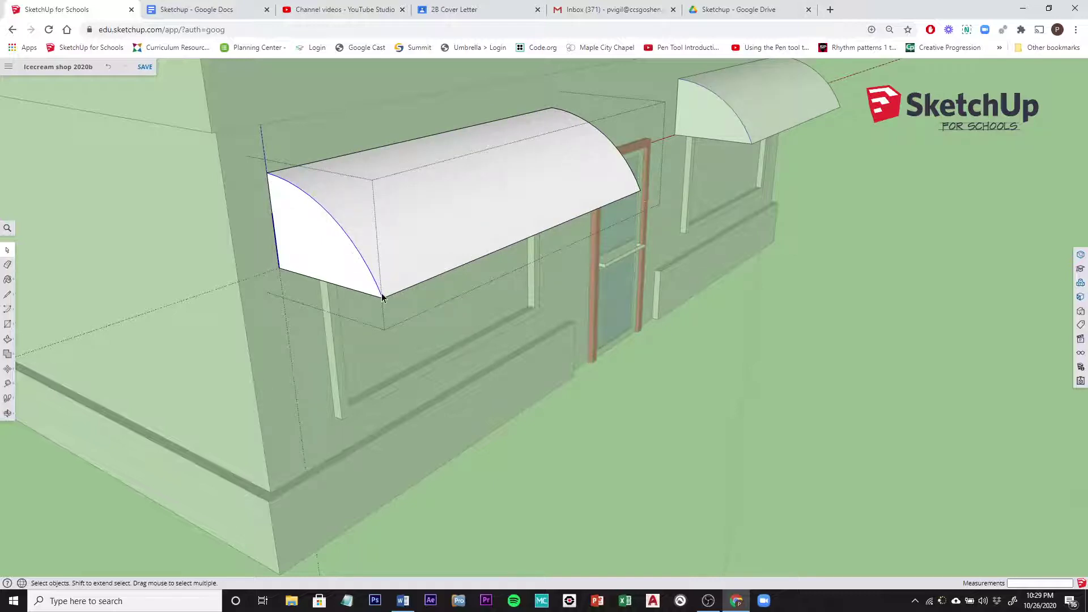
left_click(424, 221)
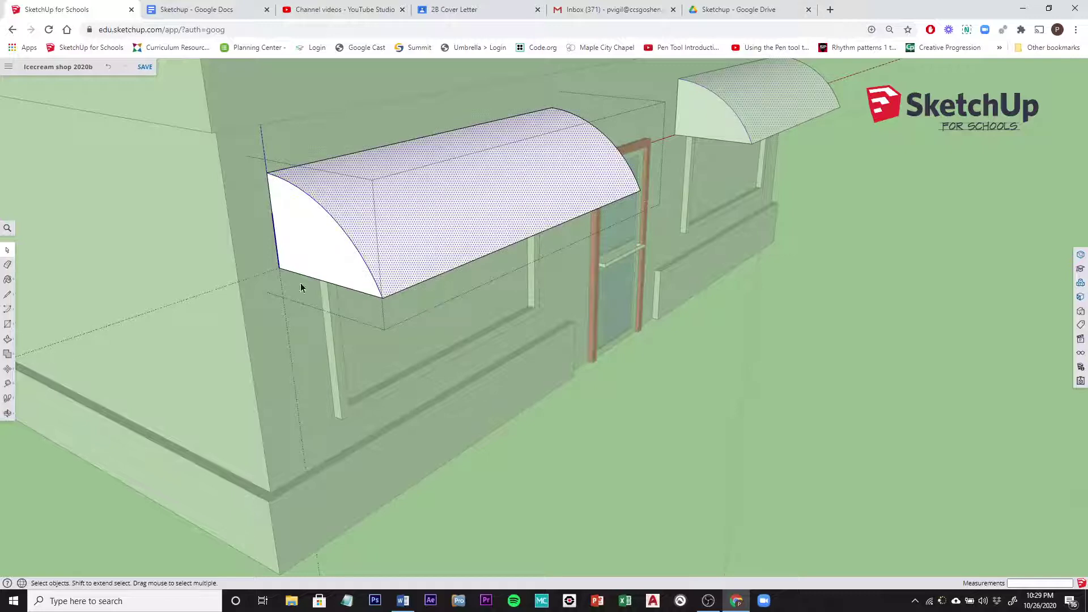
left_click(327, 268)
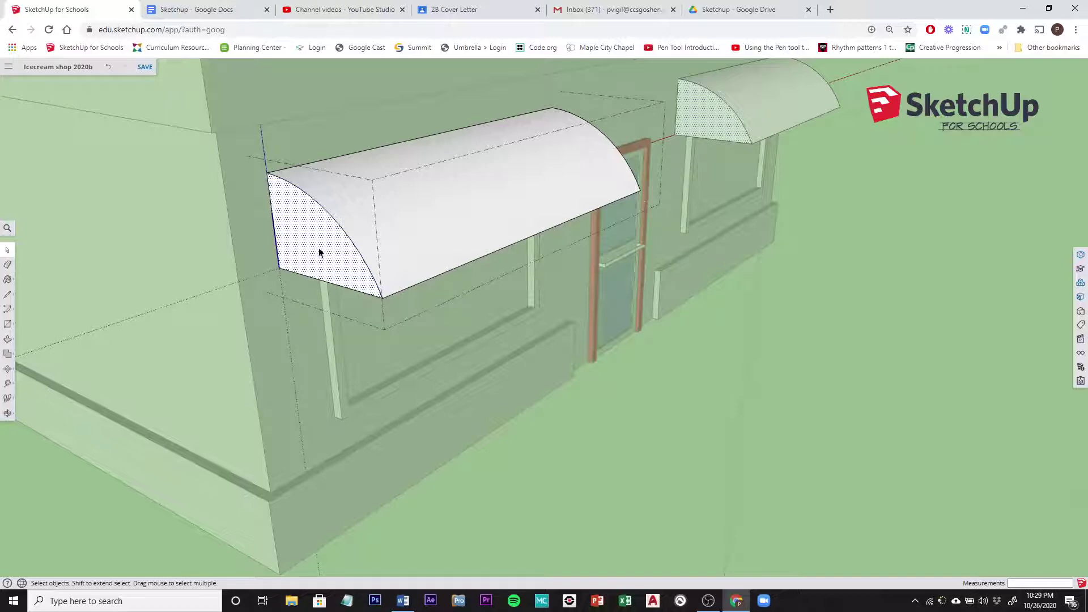
left_click(345, 238)
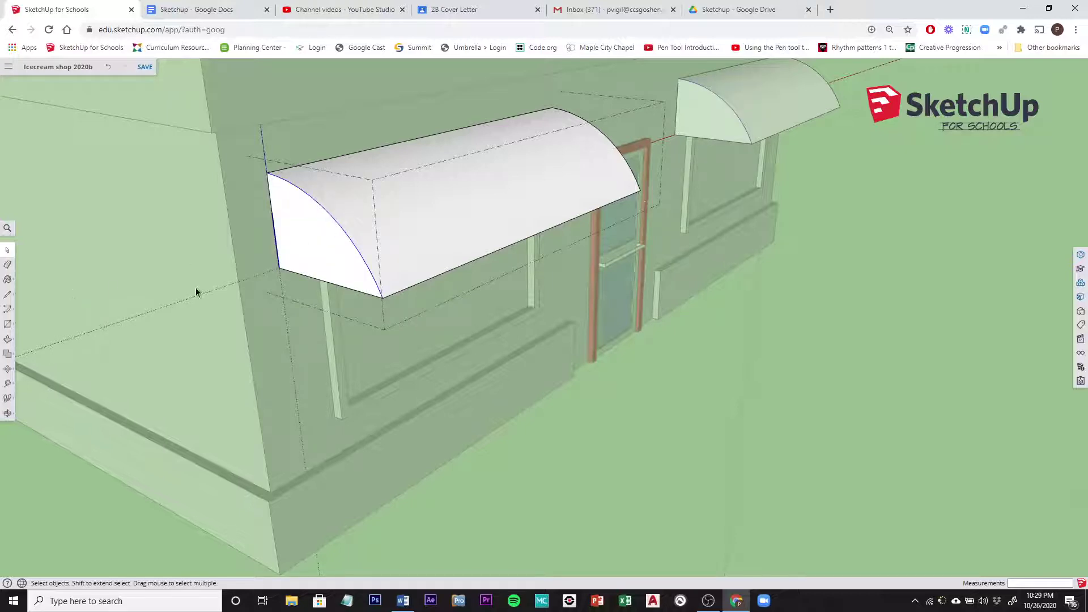
left_click(8, 370)
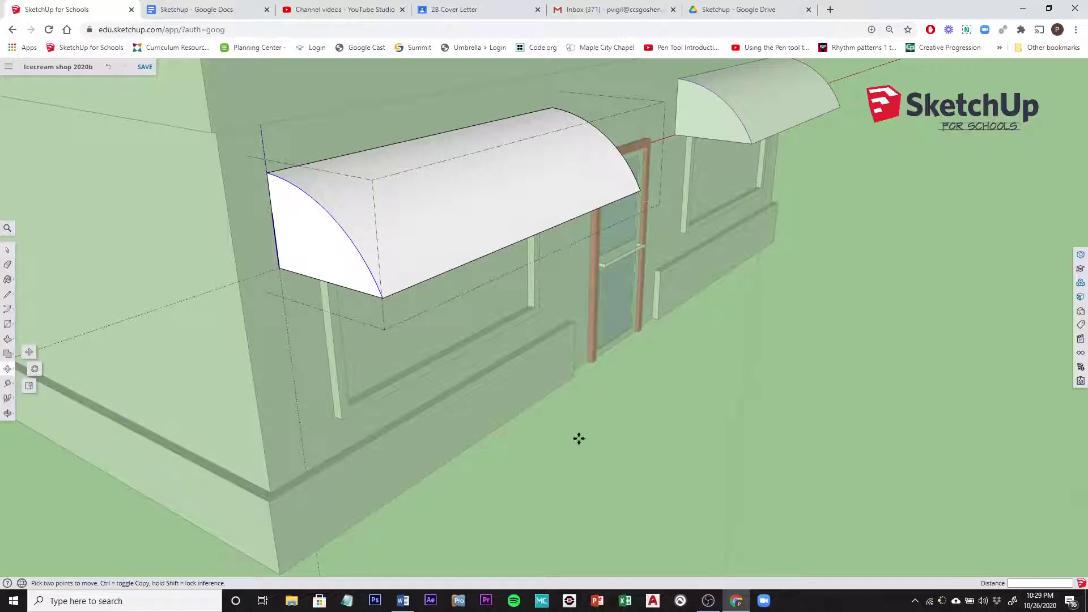
left_click(381, 299)
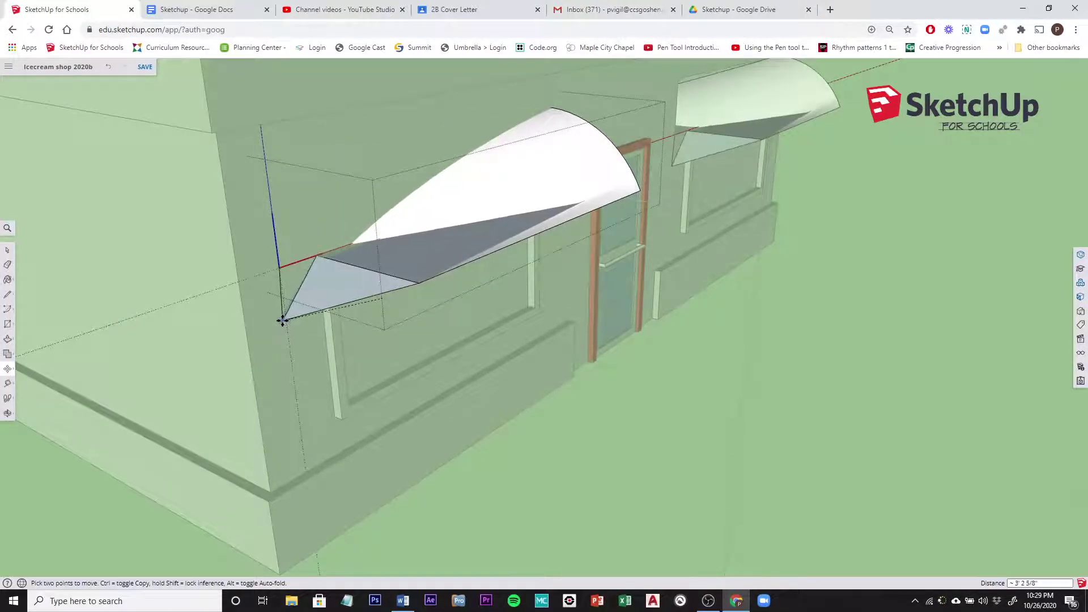
key("Escape")
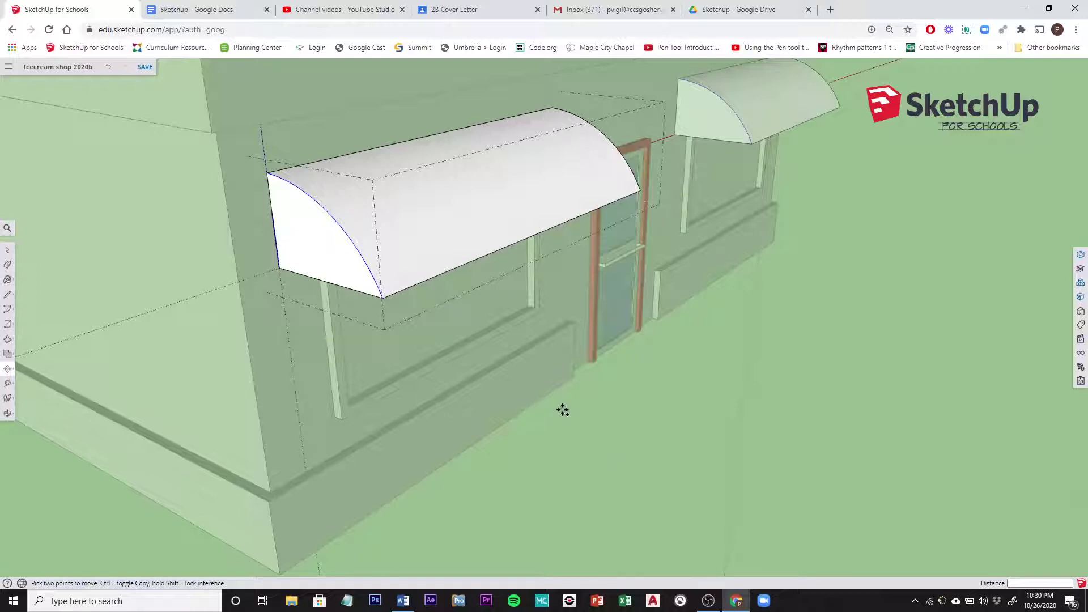
Copy the selected arc edge 10' to the awning's far end and divide that distance into five equal stripes with /5
left_click(383, 299)
key("ctrl")
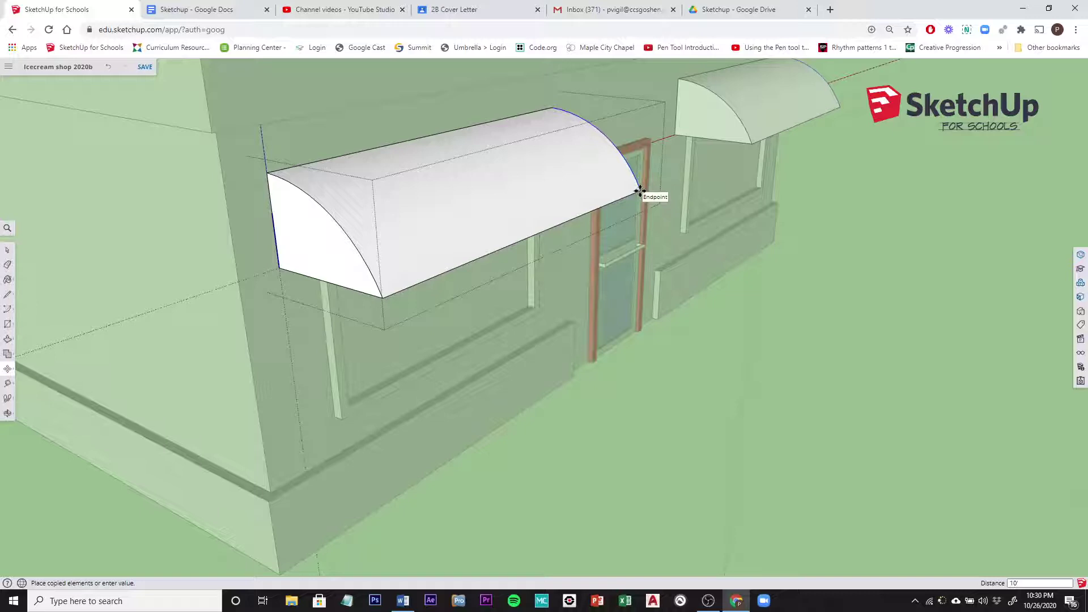
type("/5")
key("Return")
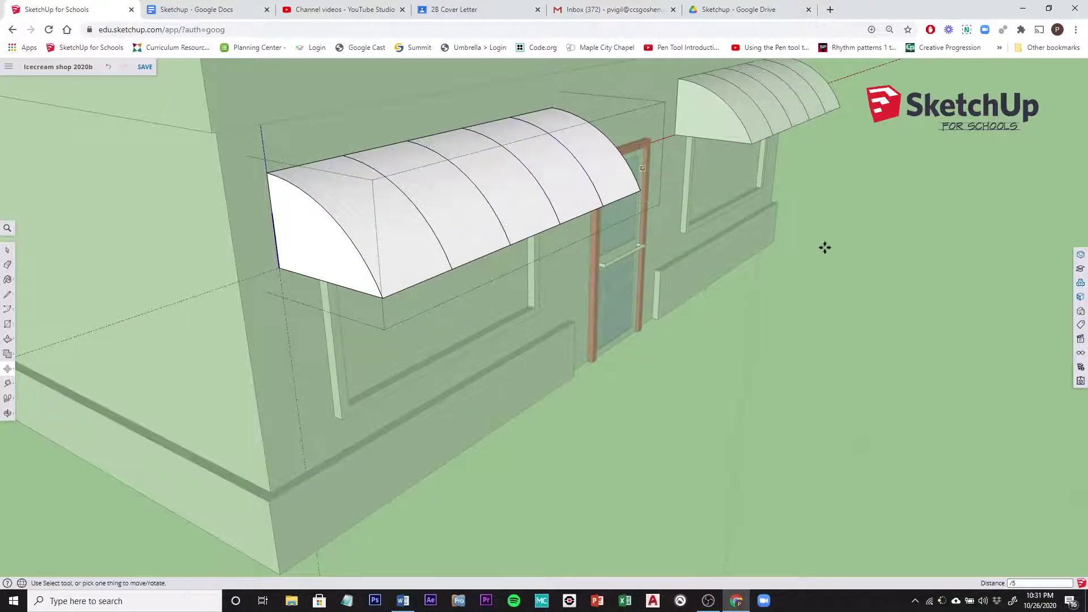
Paint the awning's first, third and fifth stripes with the model's bright red material, and close the component
left_click(1081, 298)
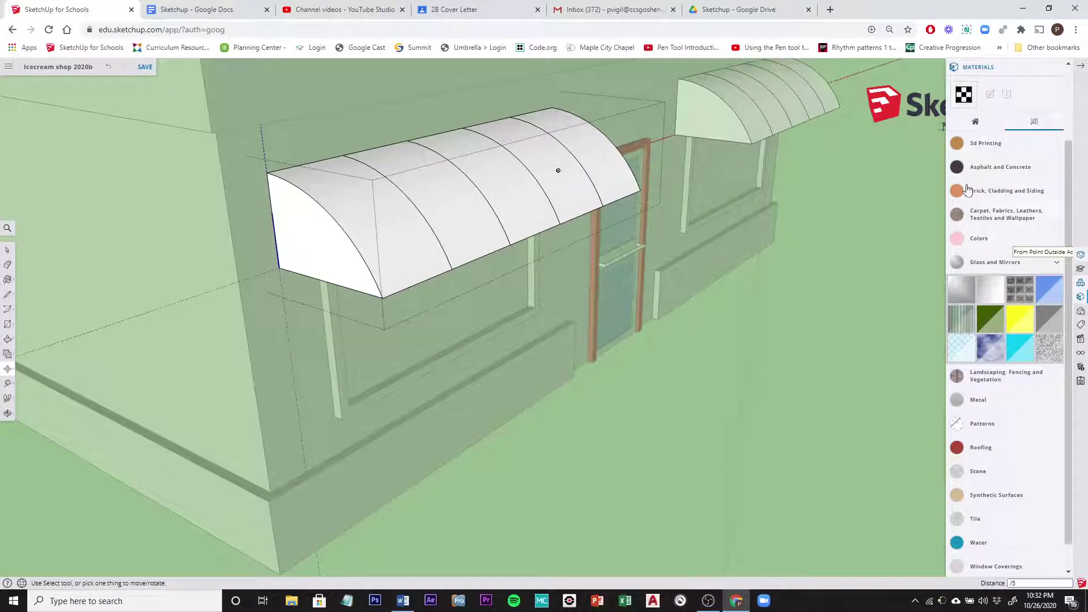
left_click(1005, 124)
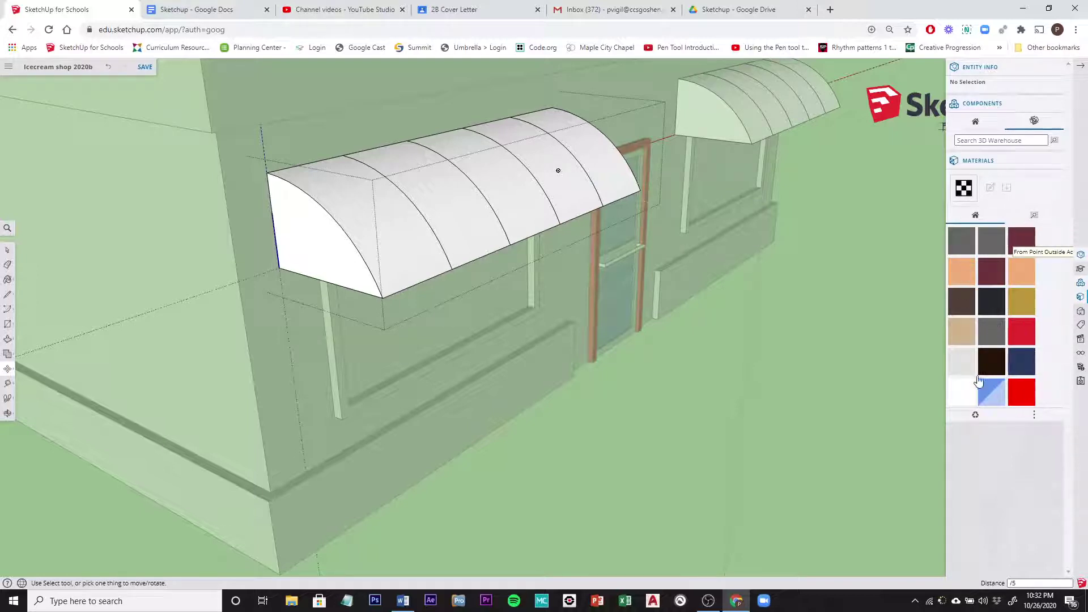
left_click(1021, 392)
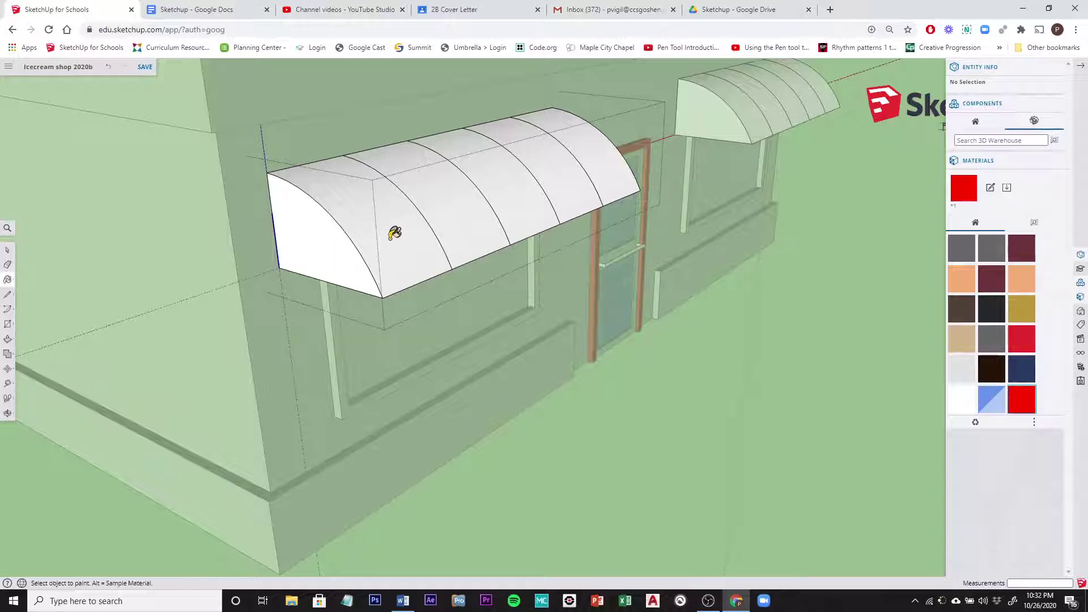
left_click(401, 234)
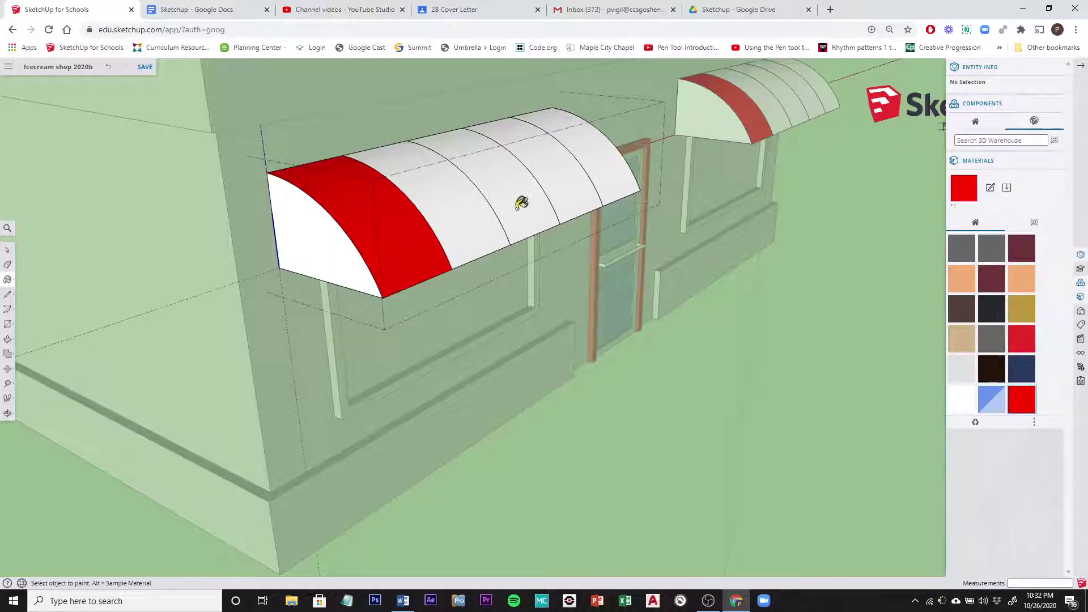
left_click(531, 195)
left_click(615, 163)
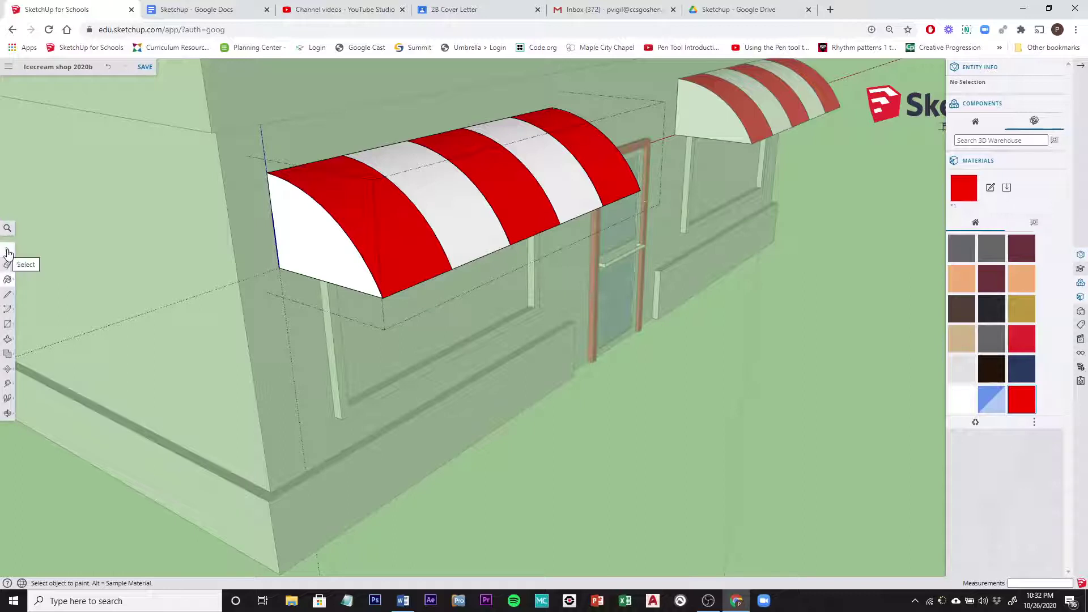
left_click(7, 250)
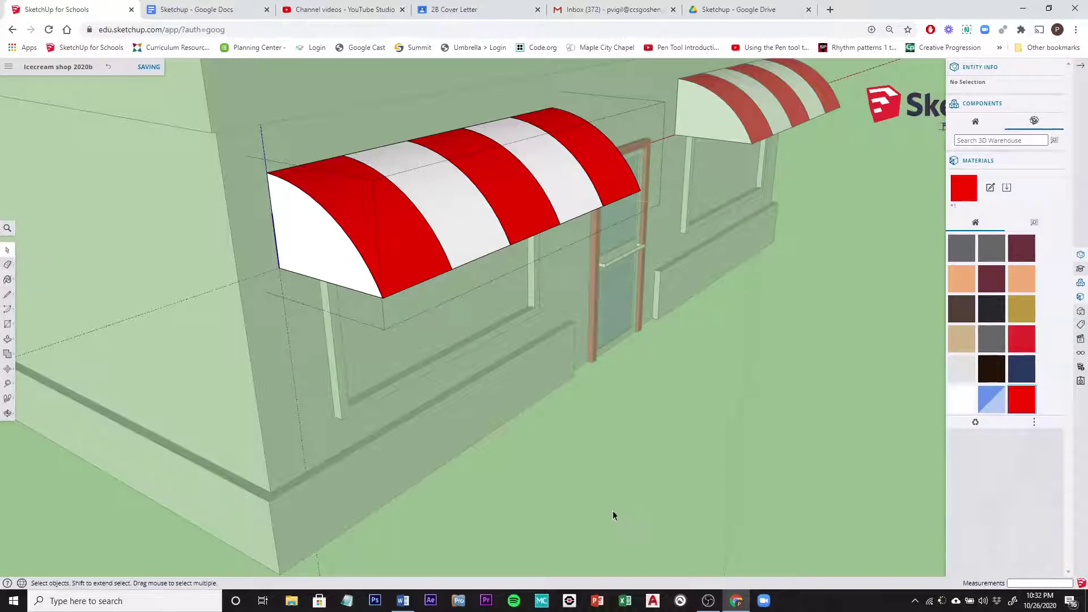
left_click(684, 431)
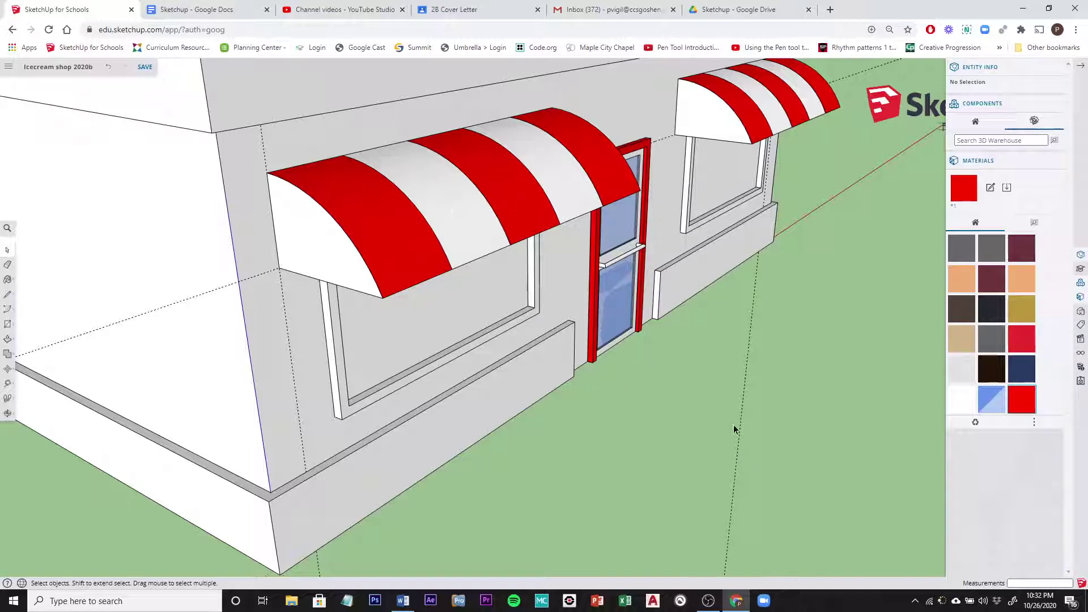
Erase the three dashed construction guide lines running past the building
middle_click_drag(734, 426, 603, 417)
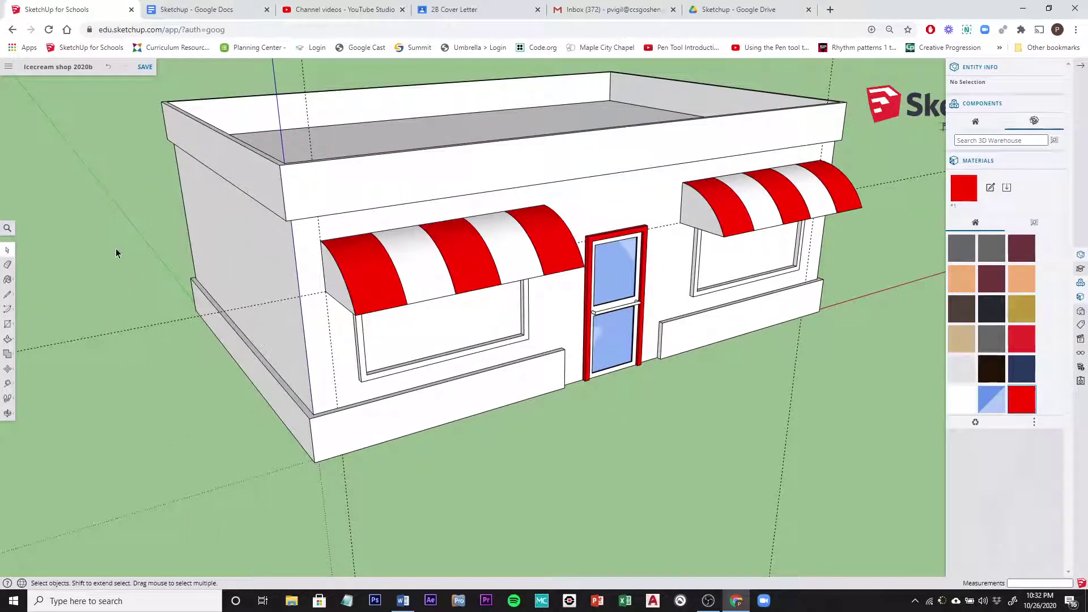
left_click(8, 265)
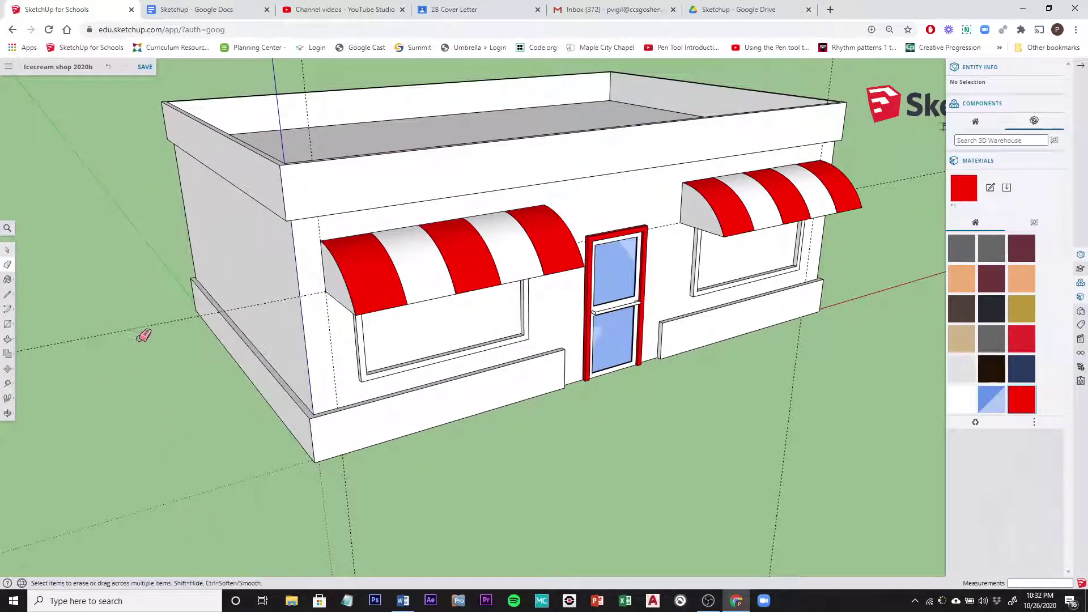
left_click(139, 326)
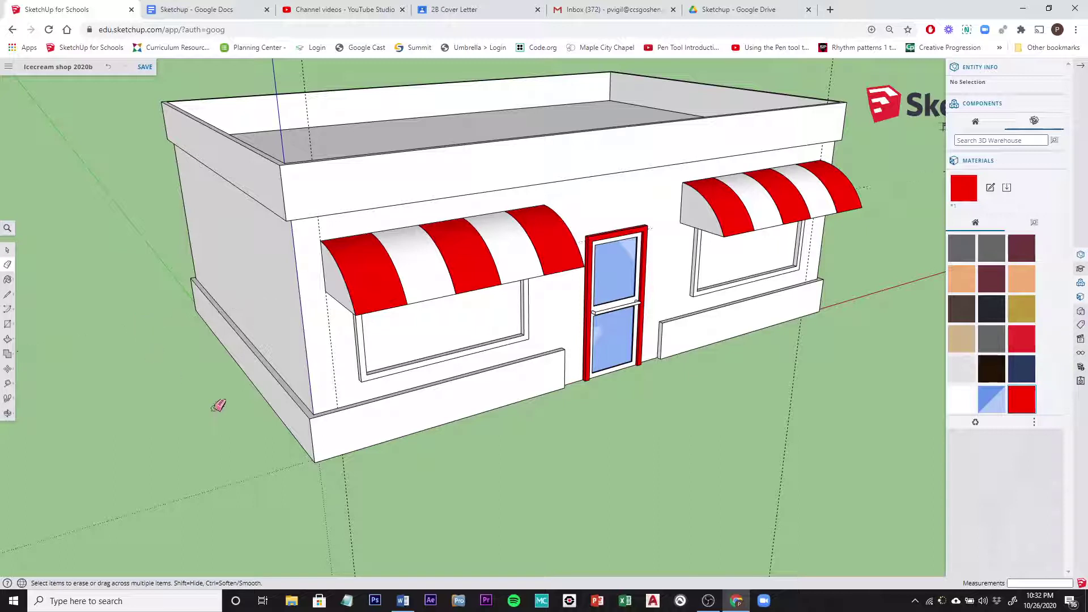
left_click(348, 504)
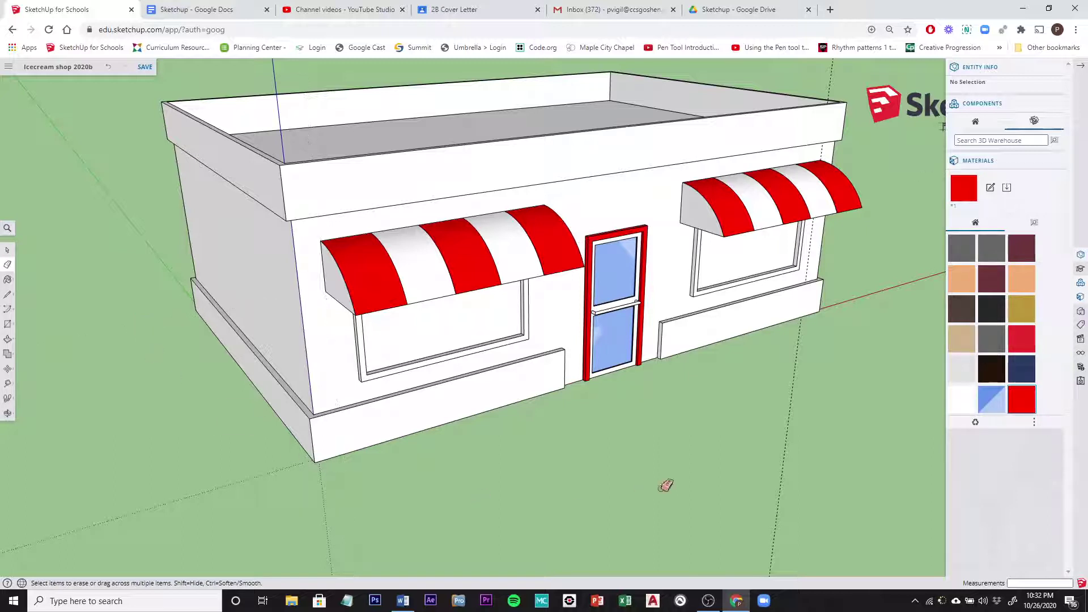
left_click(792, 399)
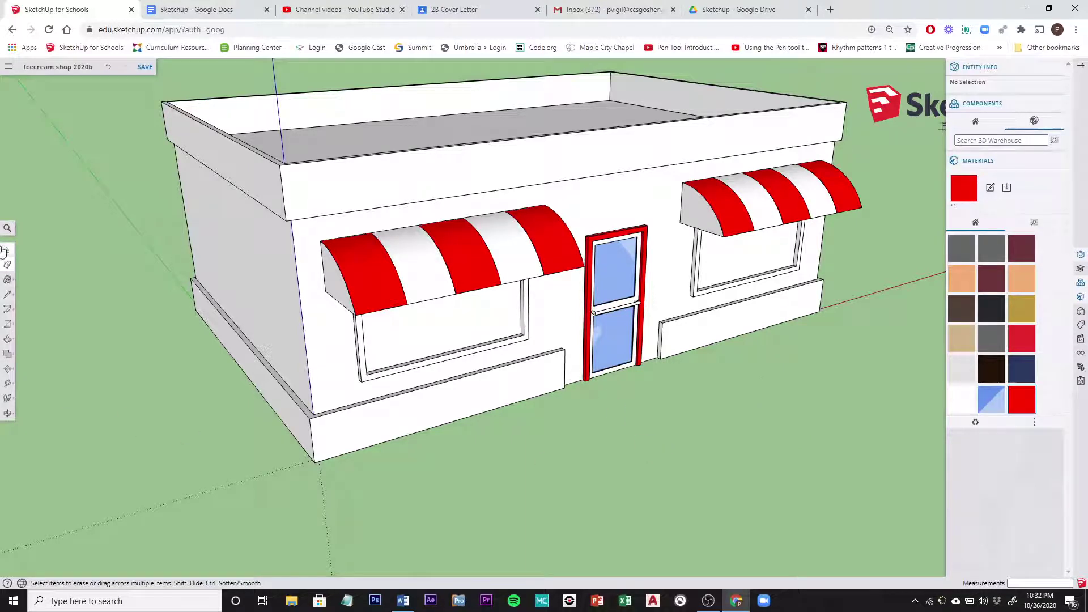
Copy the striped awning nearest the building's corner 11' along the front, placing its lower back corner on the building's corner edge
middle_click_drag(578, 483, 452, 273)
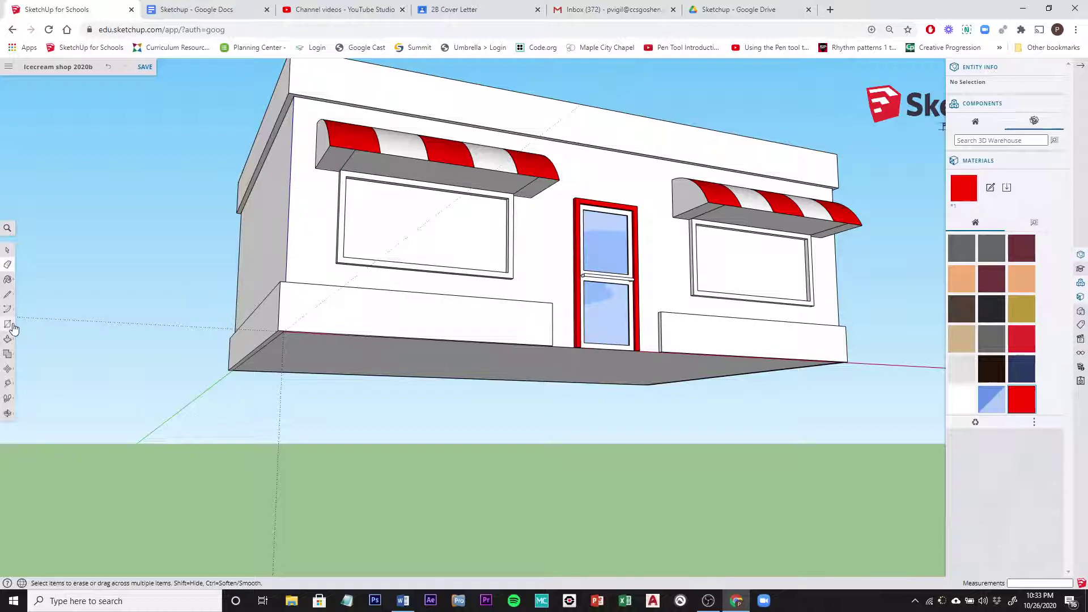
left_click(7, 371)
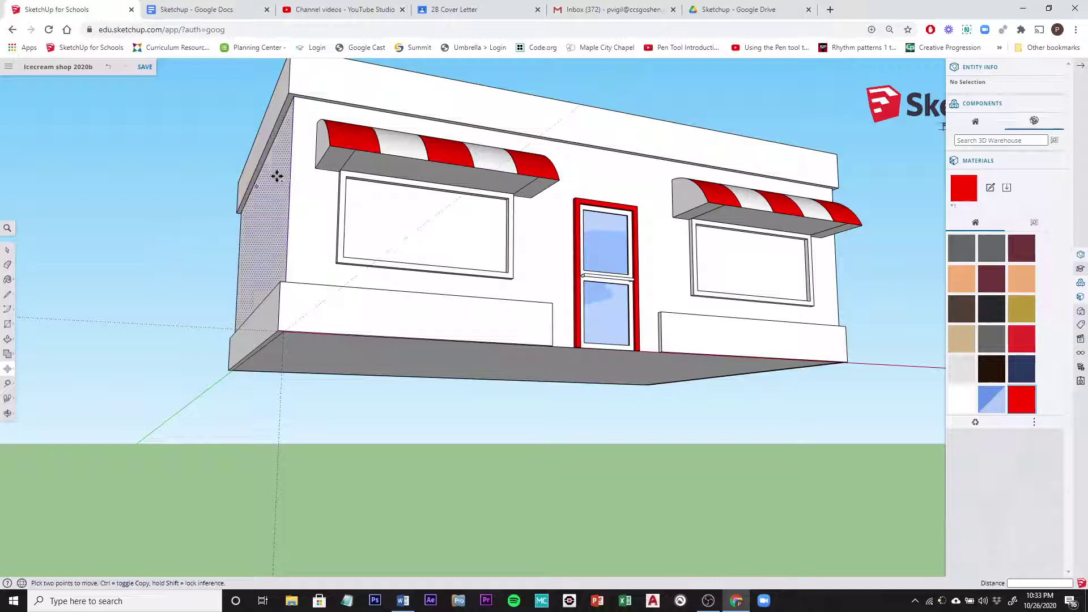
left_click(315, 168)
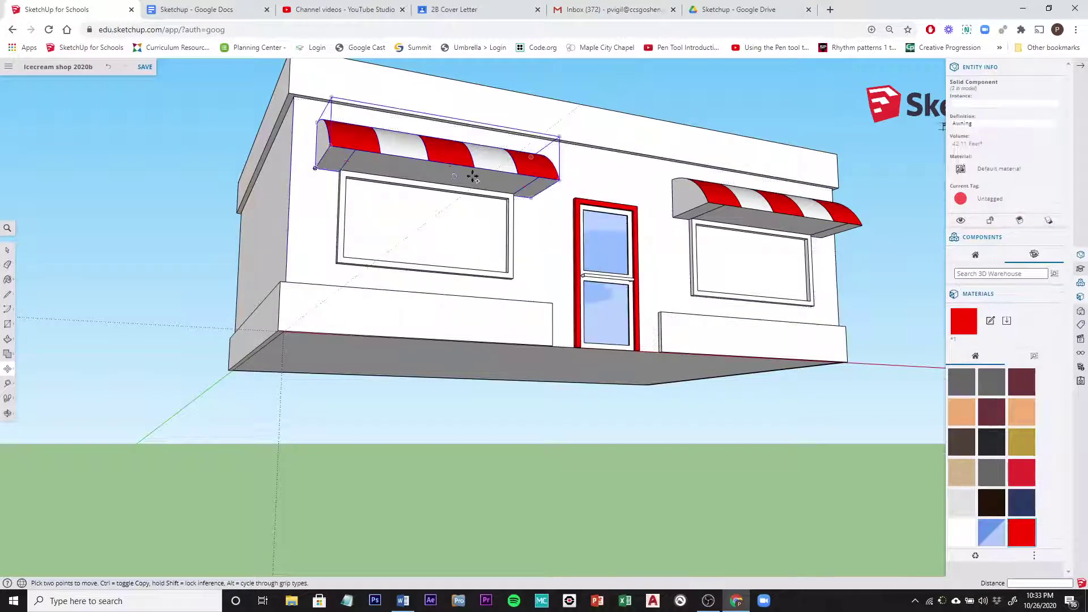
key("Escape")
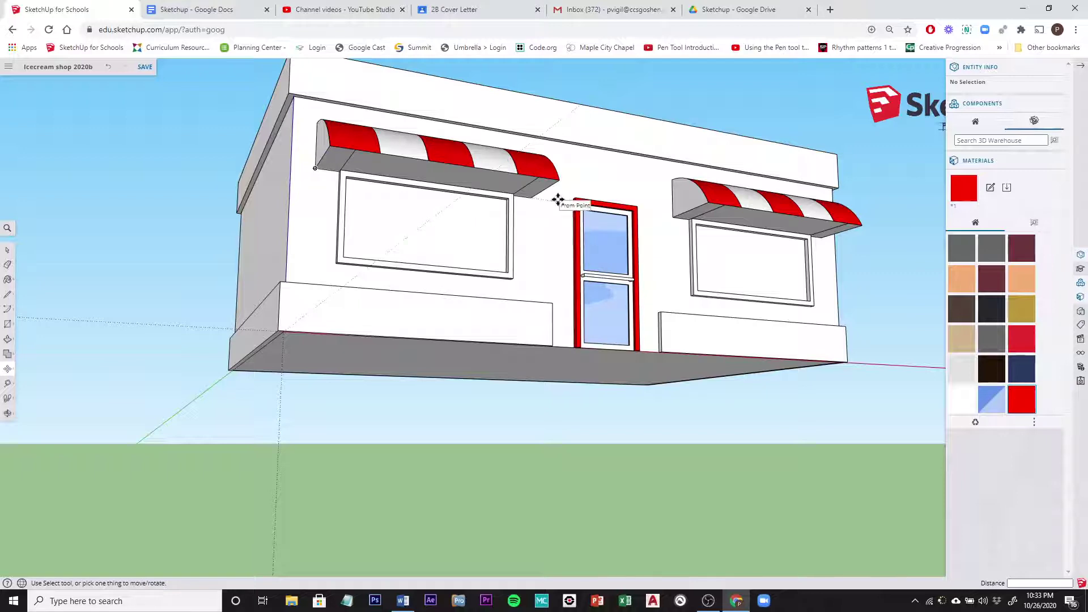
middle_click_drag(558, 199, 432, 209)
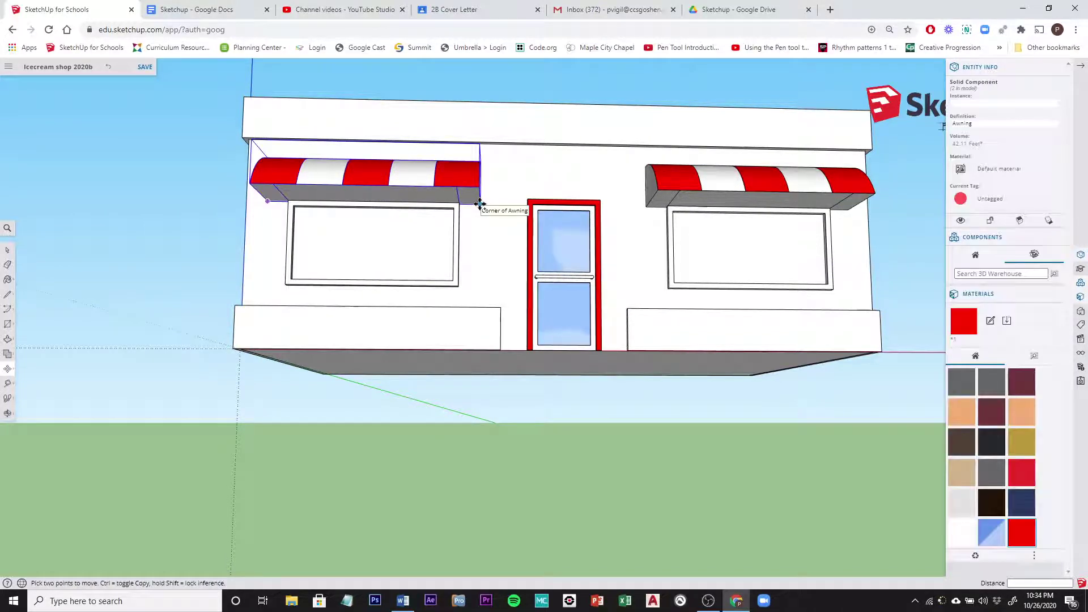
left_click(479, 203)
key("ctrl")
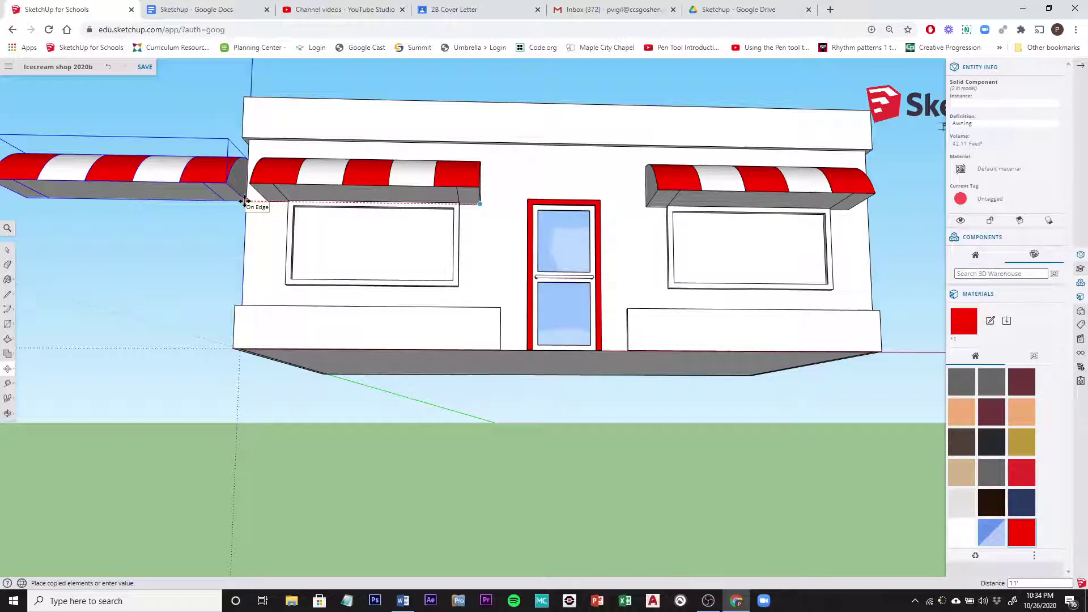
left_click(244, 202)
Bring the copied awning's underside and the building's side wall into view and start the Rotate tool
middle_click_drag(176, 270, 211, 318)
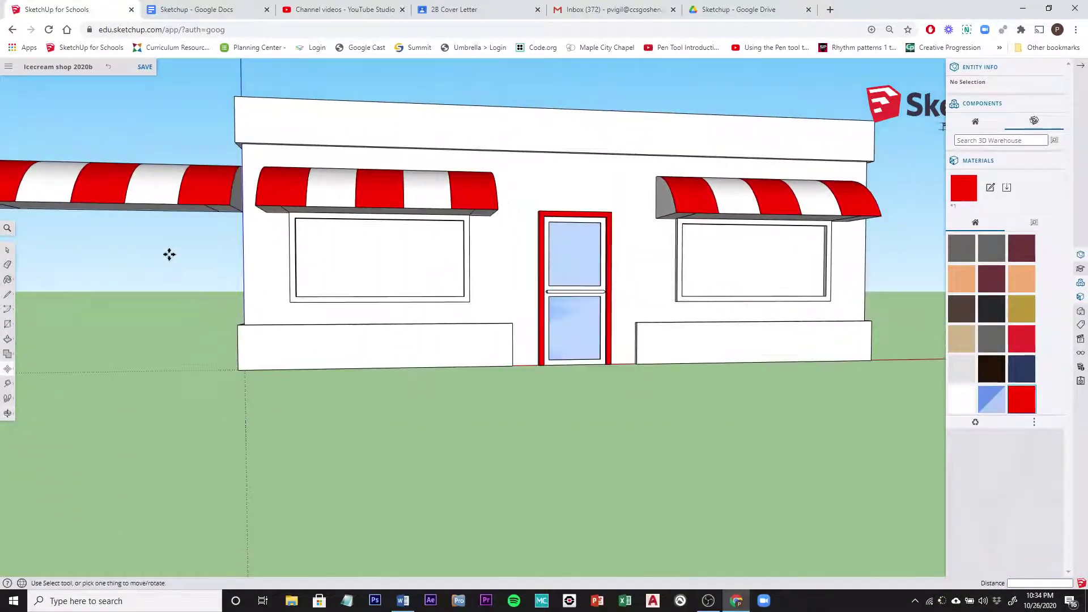
middle_click_drag(248, 253, 215, 295)
key("m")
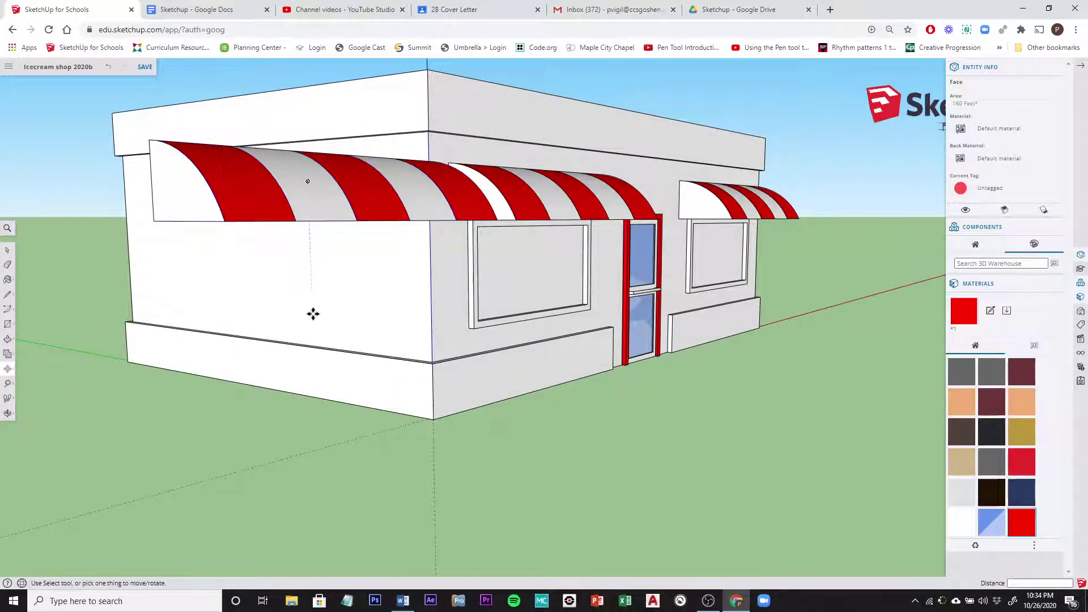
middle_click_drag(311, 310, 313, 214)
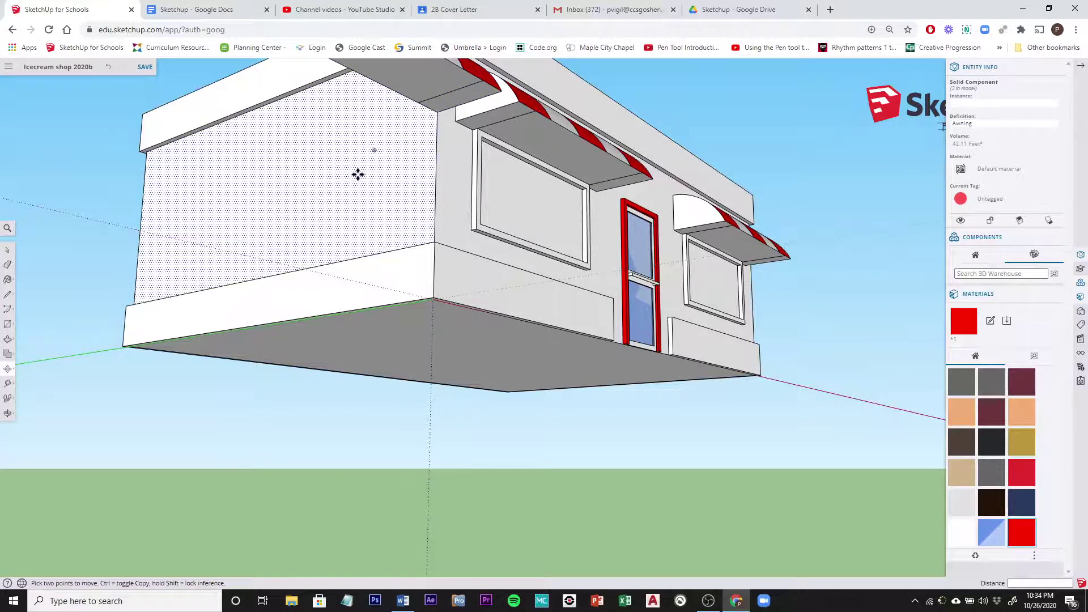
scroll(357, 175, "down", 3)
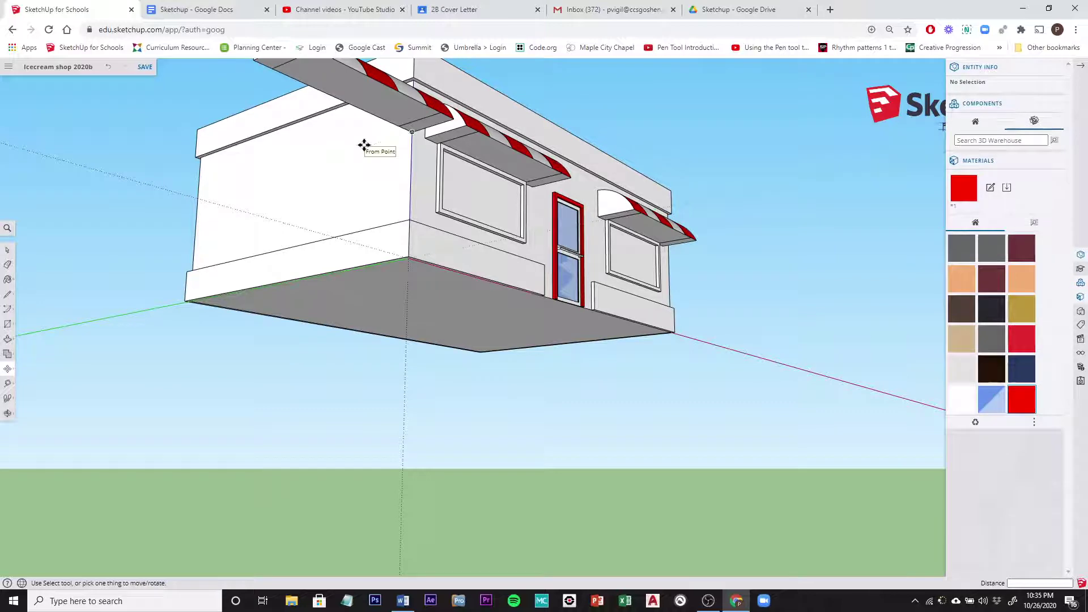
middle_click_drag(364, 146, 334, 241)
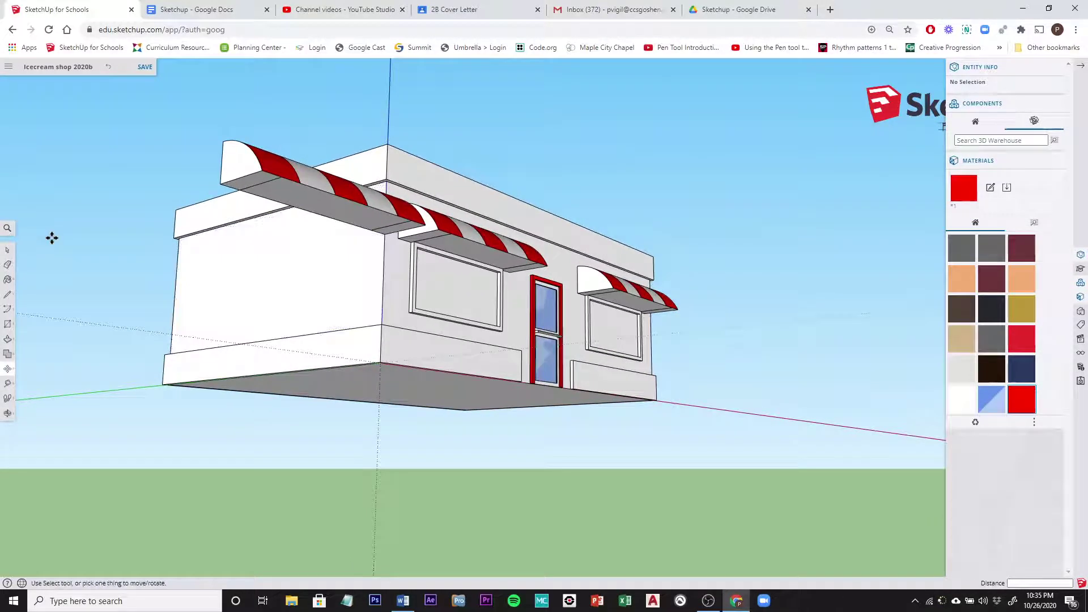
left_click(8, 371)
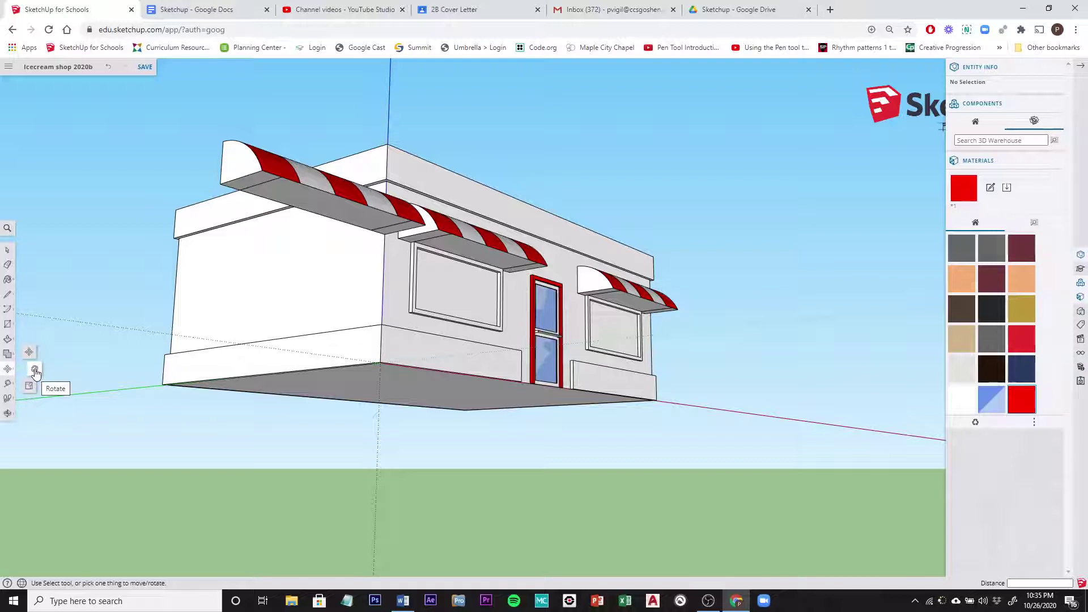
left_click(35, 371)
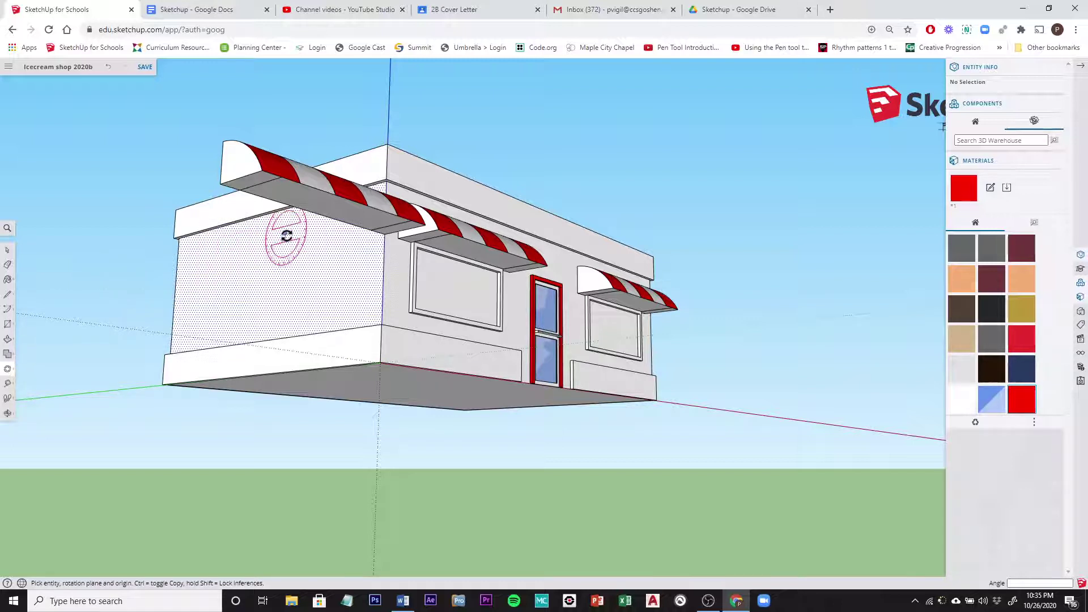
left_click(303, 286)
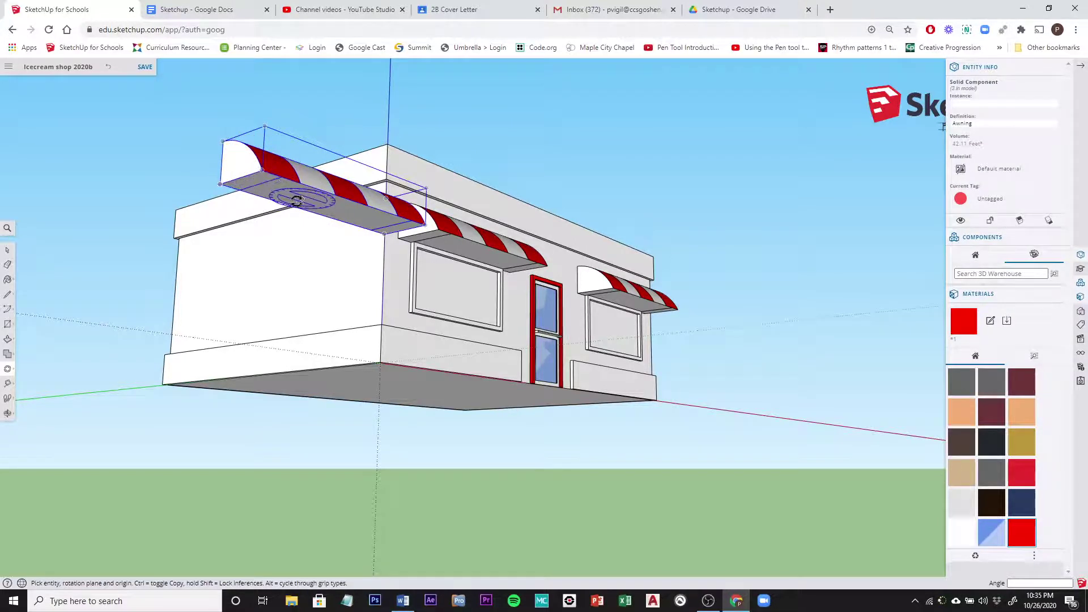
left_click(220, 179)
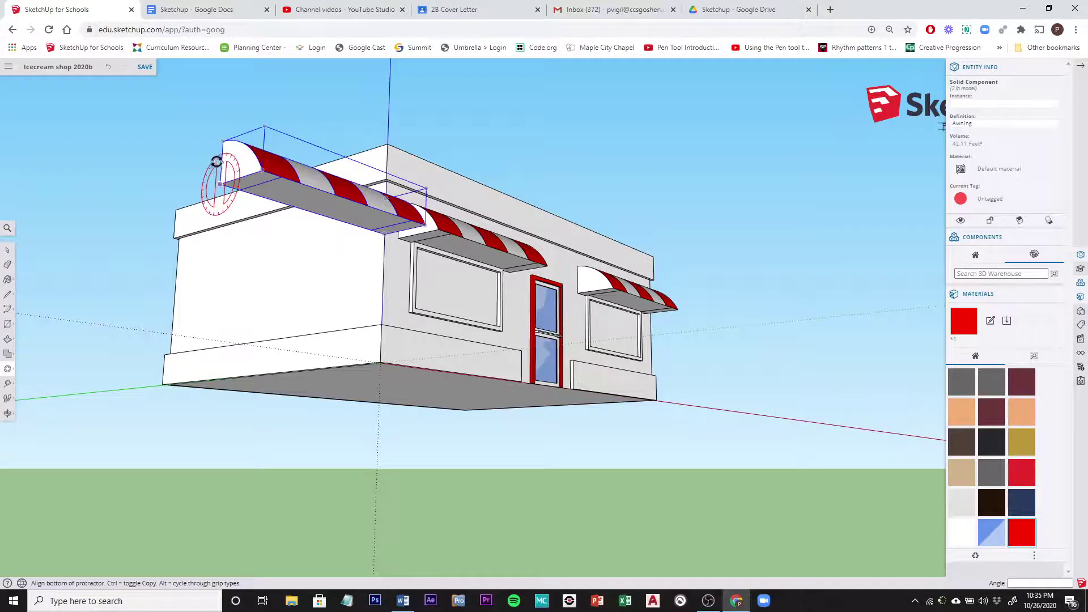
left_click(222, 142)
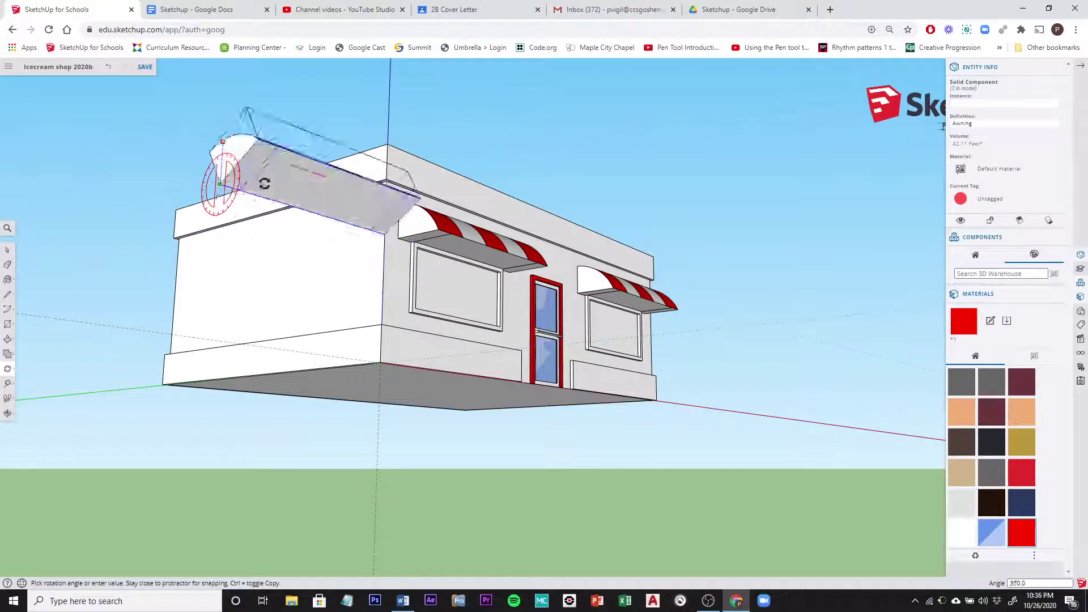
left_click(208, 160)
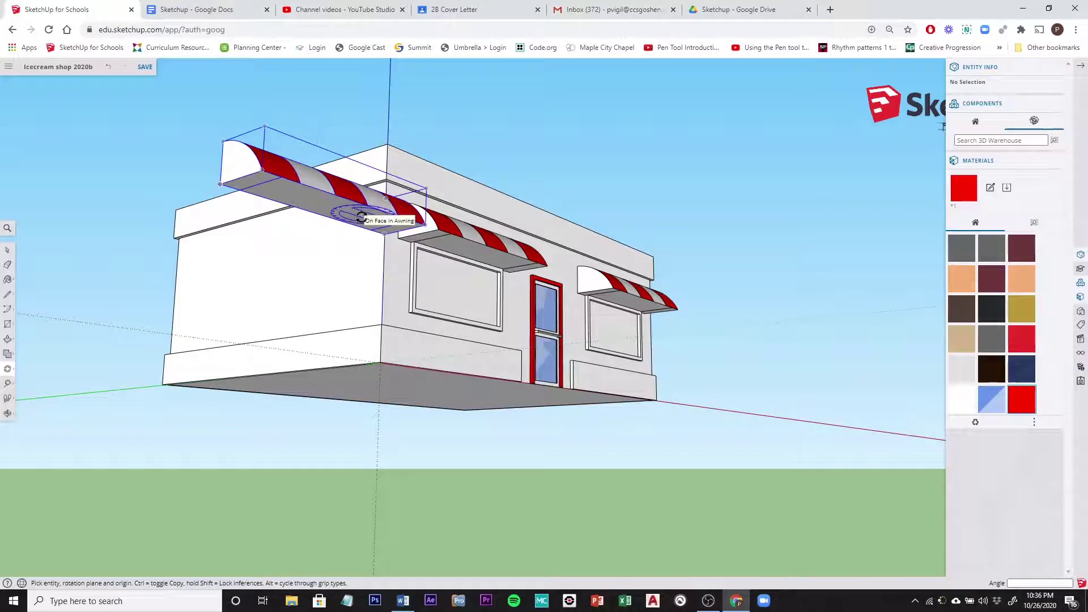
scroll(361, 216, "up", 2)
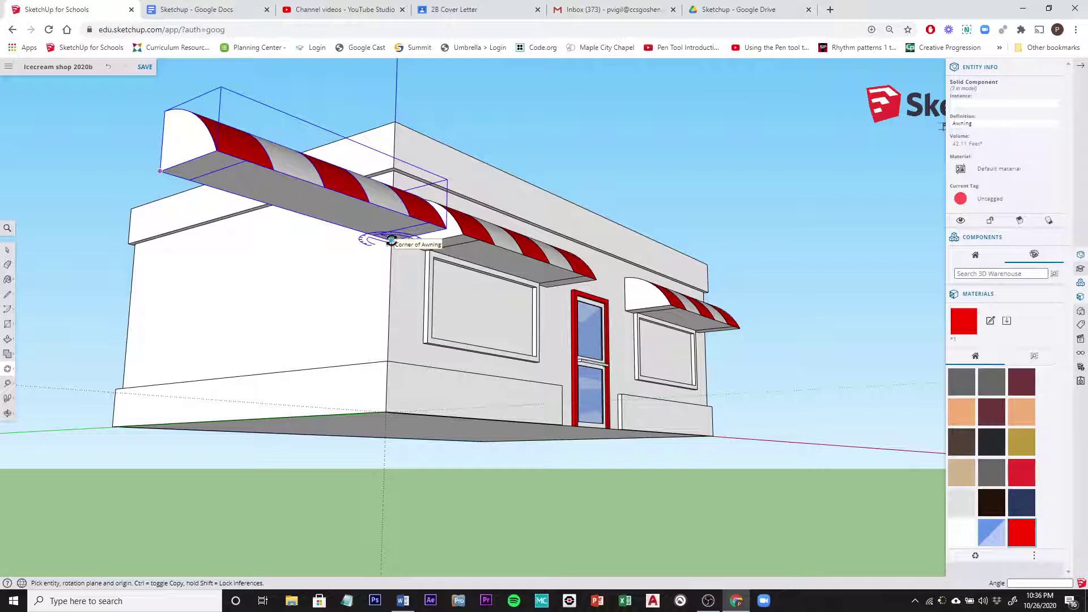
key("Escape")
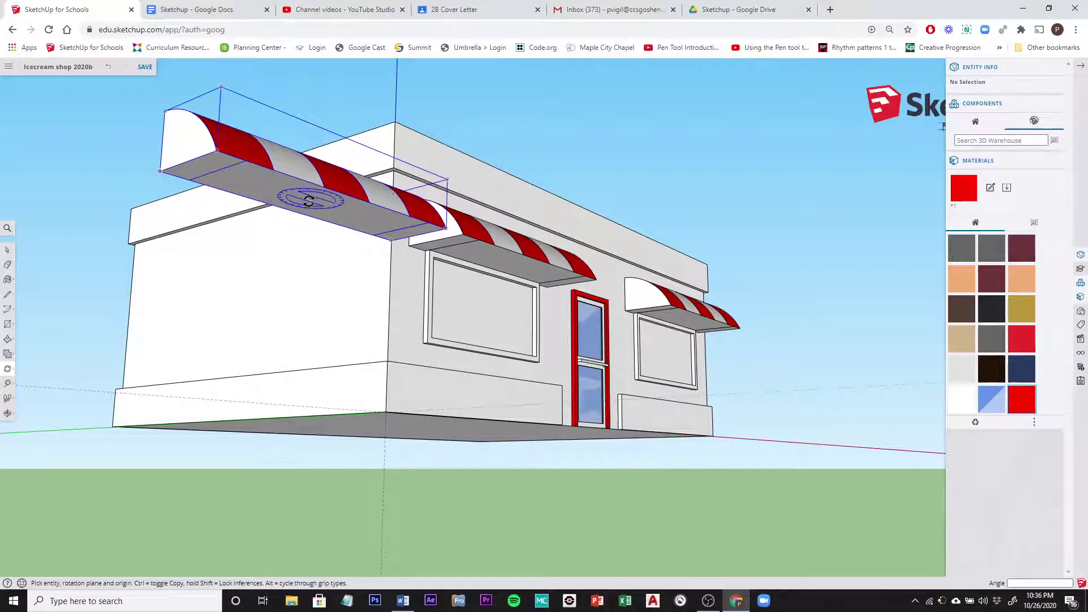
Rotate the copied awning 90 degrees about its lower back corner so it lies along the building's side wall
left_click(329, 203)
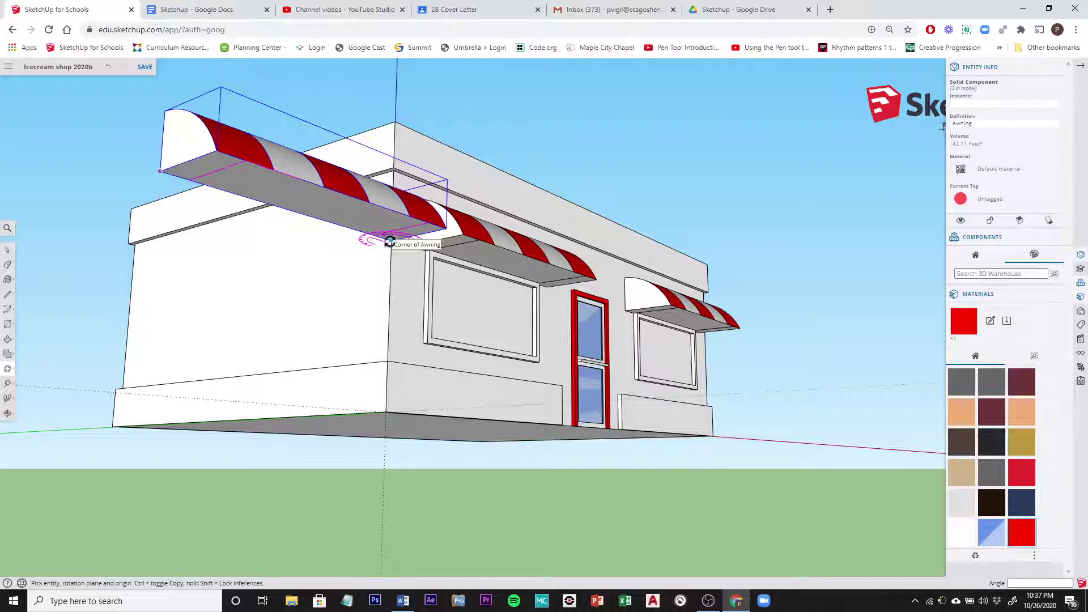
left_click(390, 241)
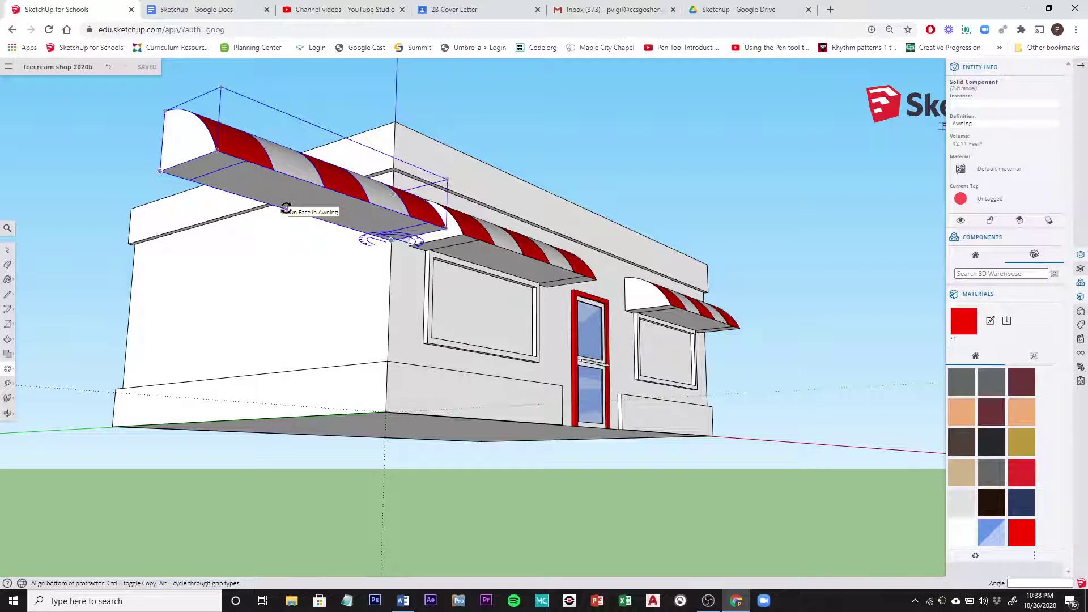
left_click(286, 208)
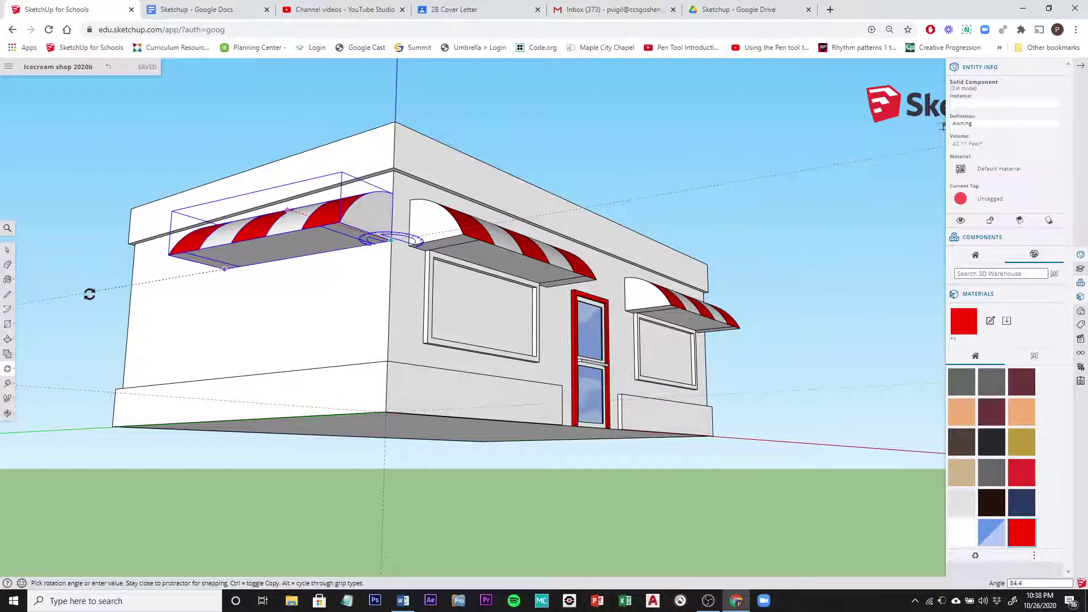
type("90")
key("Return")
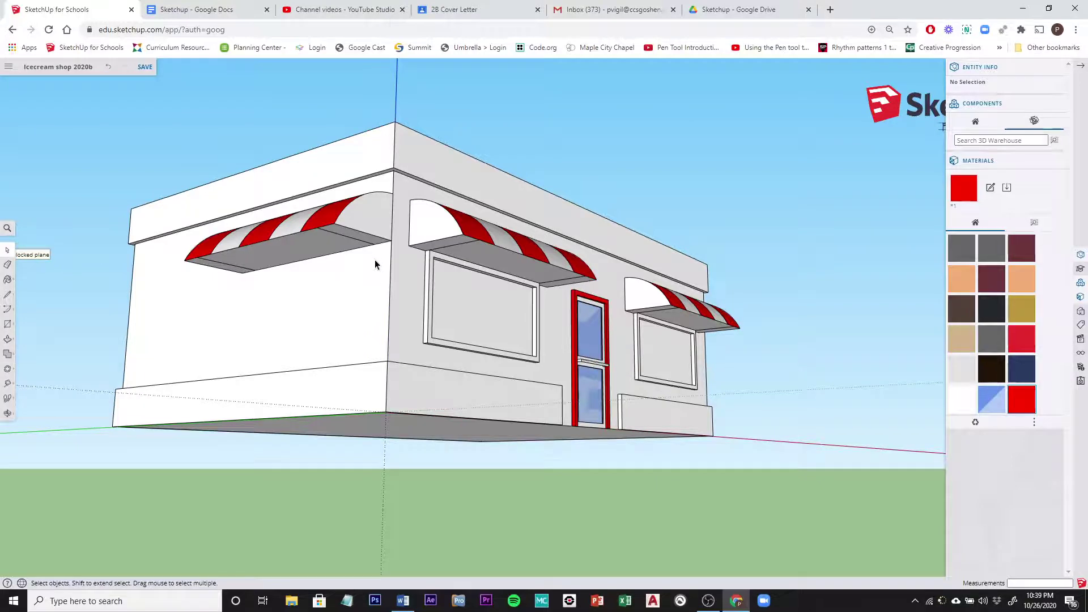
middle_click_drag(375, 260, 382, 134)
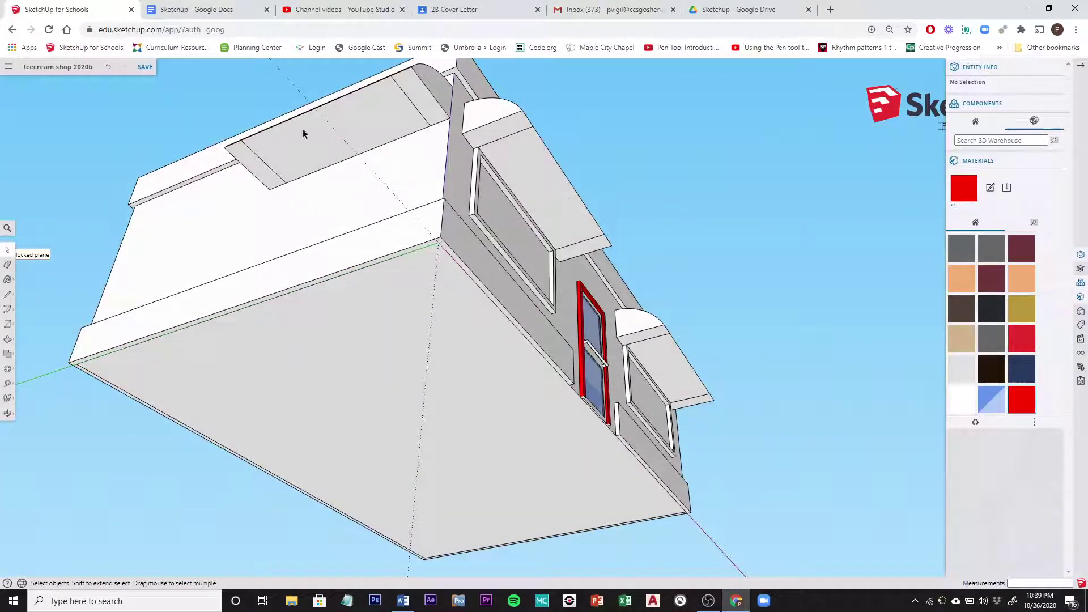
middle_click_drag(379, 112, 292, 354)
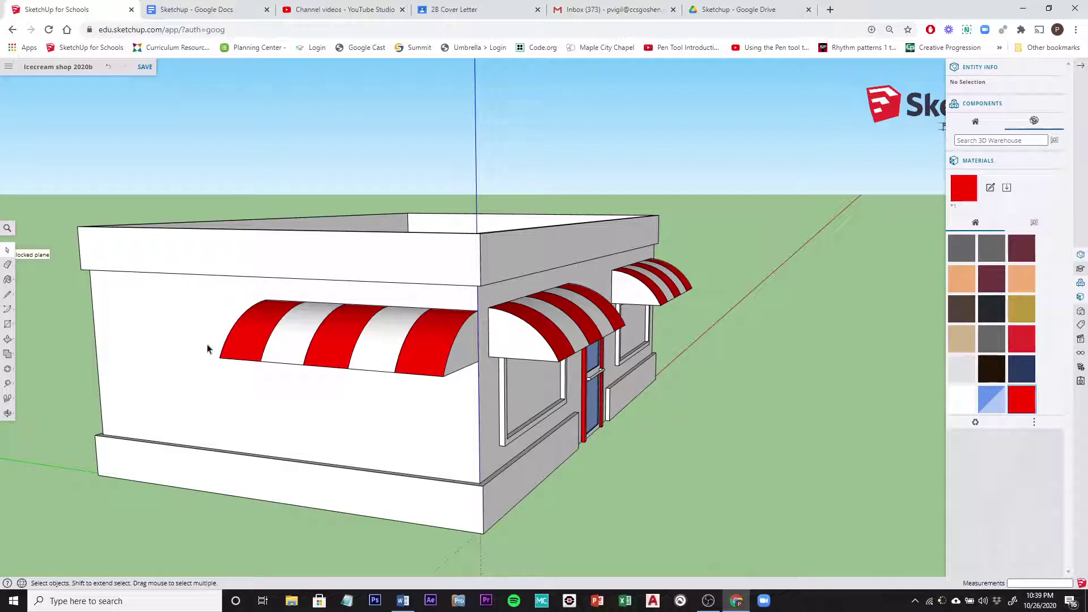
Scale the side-wall awning uniformly to a factor of .6 from its outer upper corner near the building's corner
left_click(7, 371)
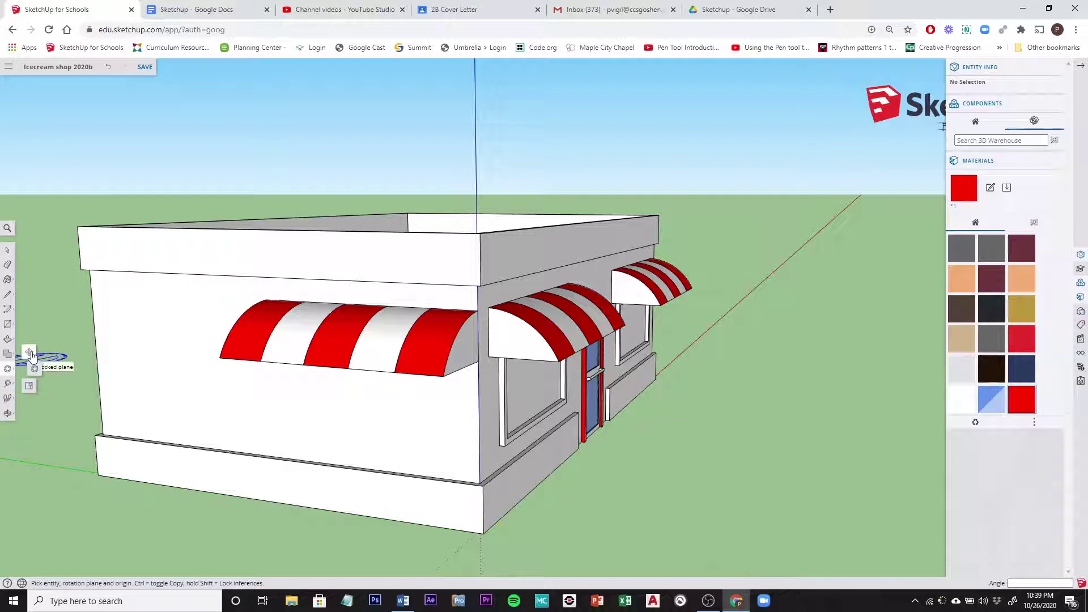
left_click(35, 369)
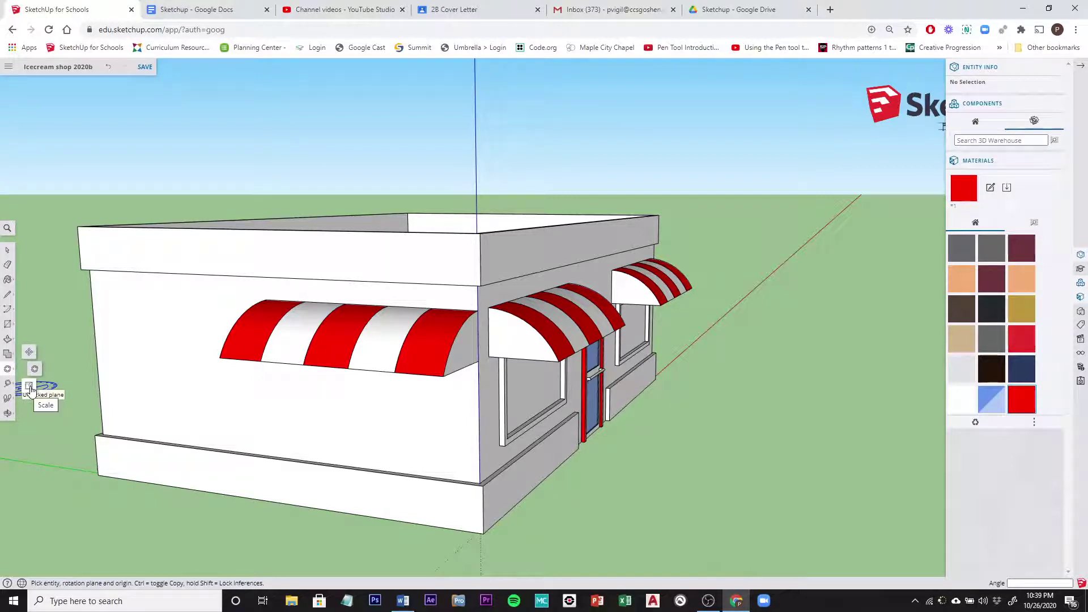
left_click(30, 390)
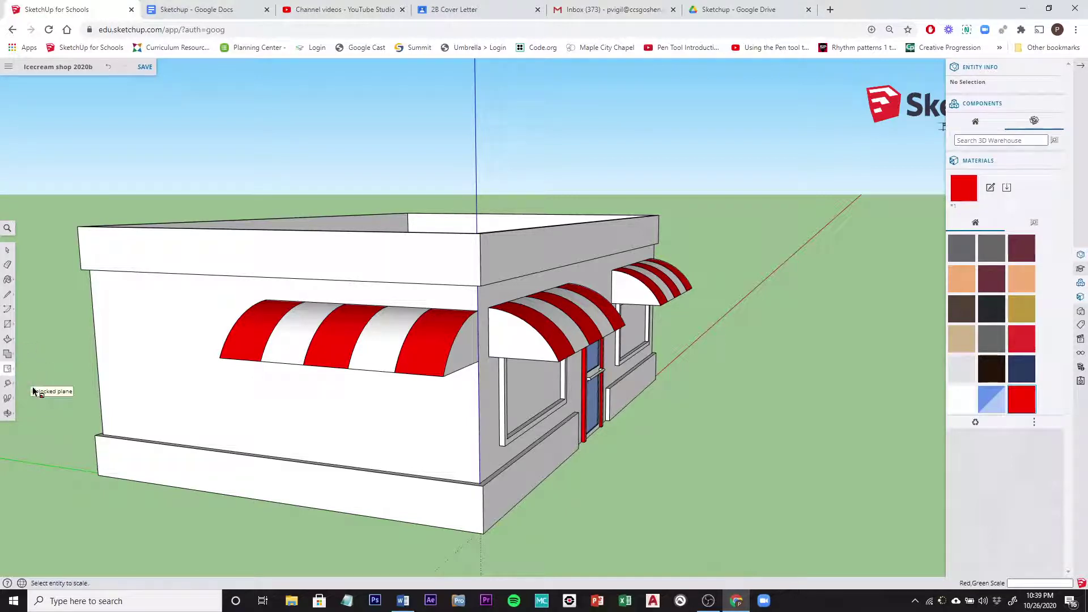
left_click(431, 356)
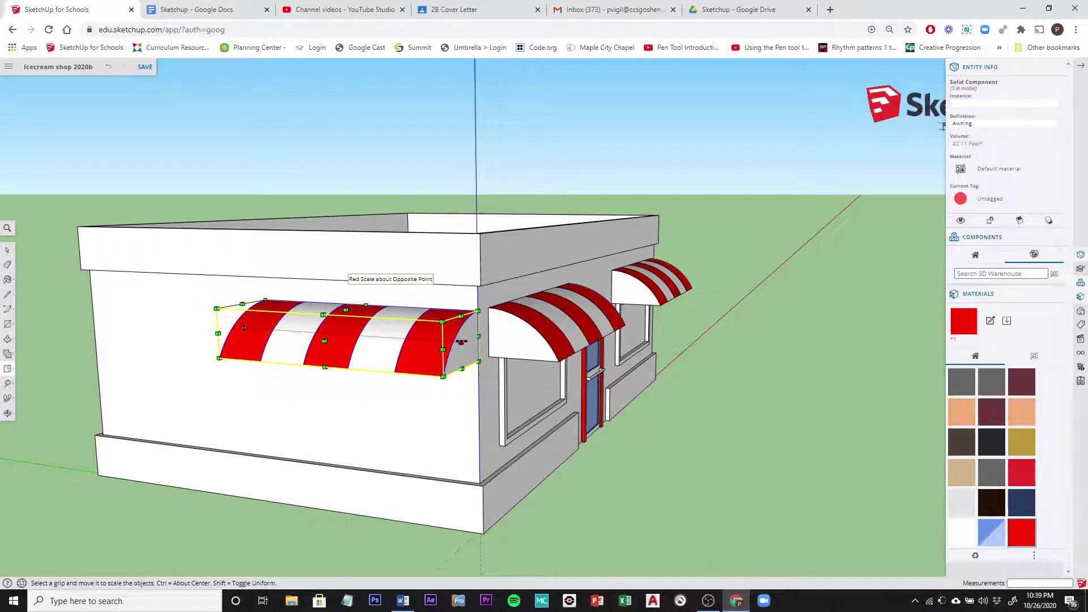
mouse_move(462, 341)
left_mouse_down()
mouse_move(366, 341)
mouse_move(461, 341)
left_mouse_up()
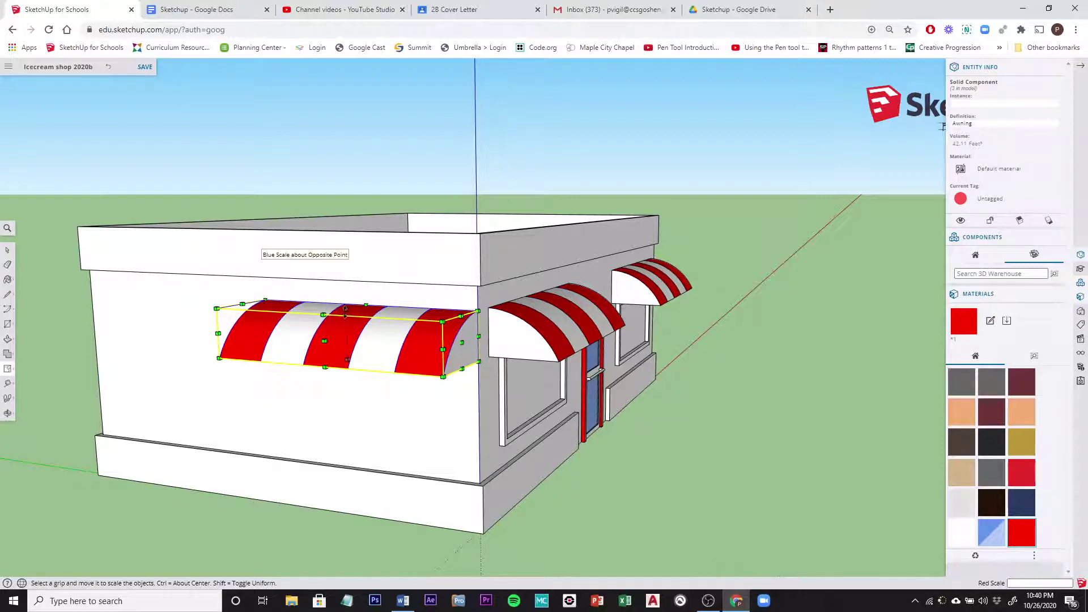
mouse_move(346, 311)
left_mouse_down()
mouse_move(347, 336)
mouse_move(335, 284)
mouse_move(342, 204)
mouse_move(356, 316)
left_mouse_up()
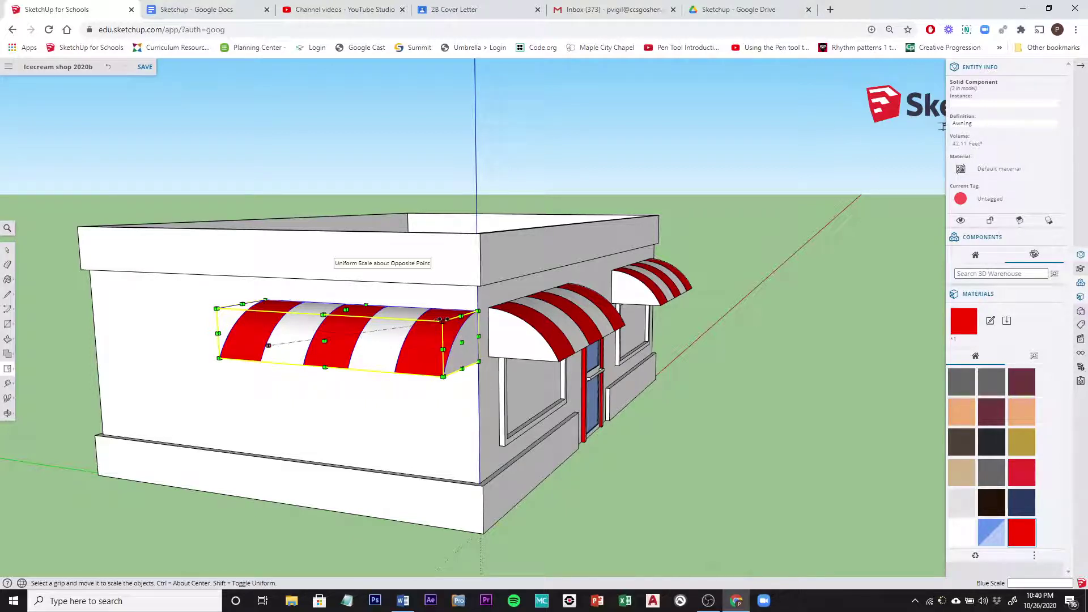
middle_click_drag(351, 329, 527, 340)
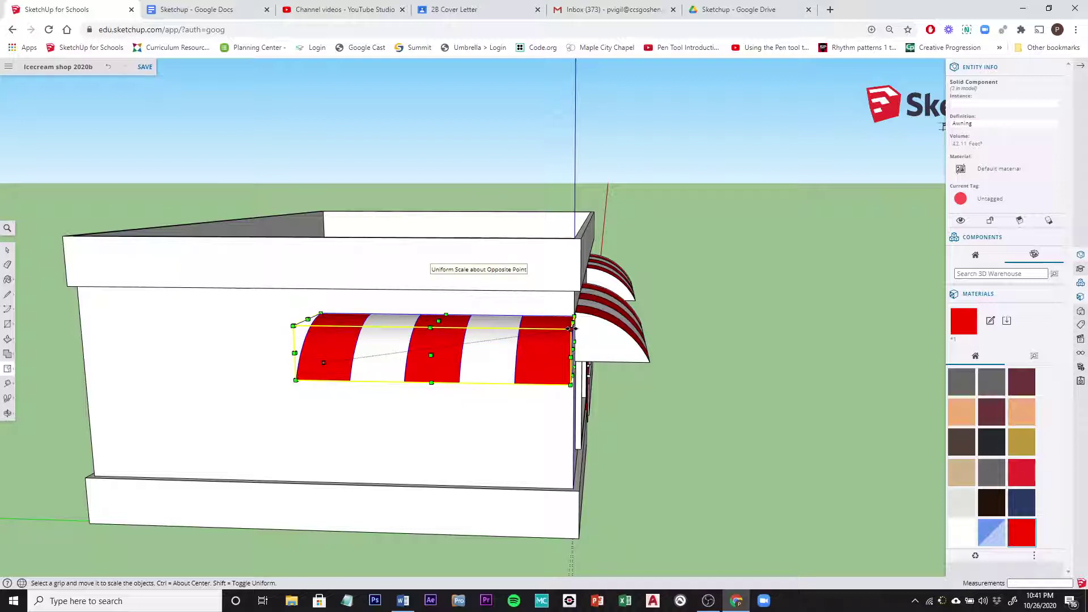
left_click_drag(571, 328, 499, 348)
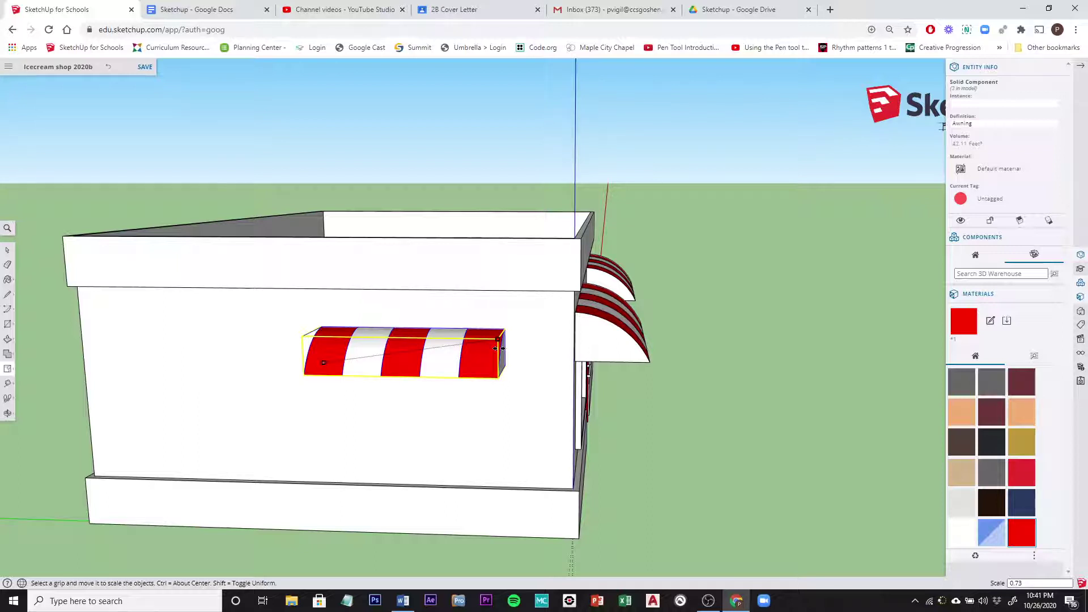
key("BackSpace")
key("BackSpace")
key("BackSpace")
key("BackSpace")
key("Return")
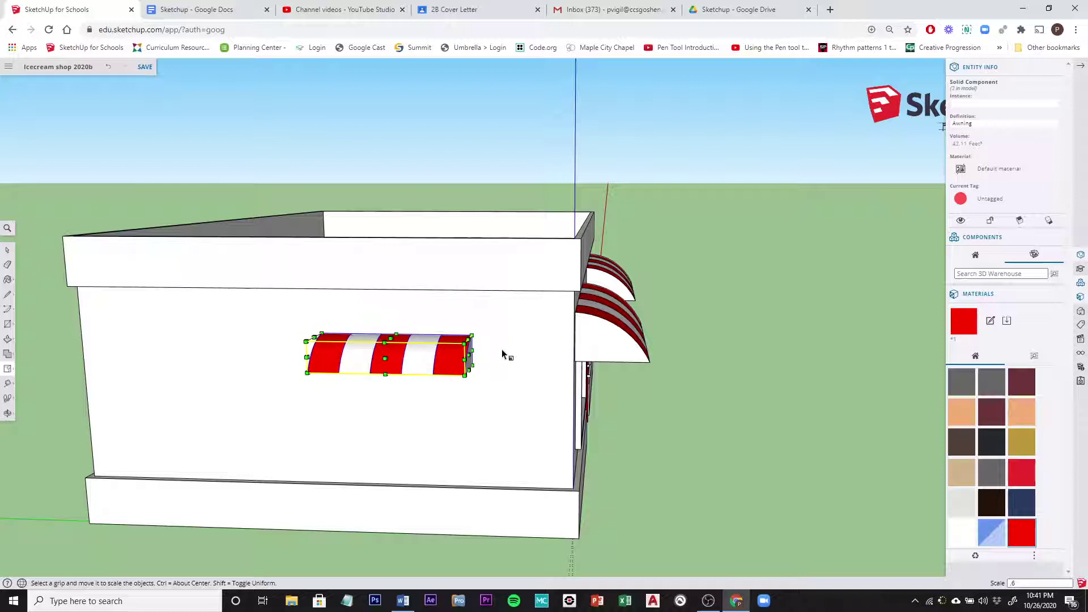
Add a 3' vertical guide line down the side wall from the inner endpoint at the back of the scaled awning's underside
key("o")
left_click_drag(505, 388, 483, 347)
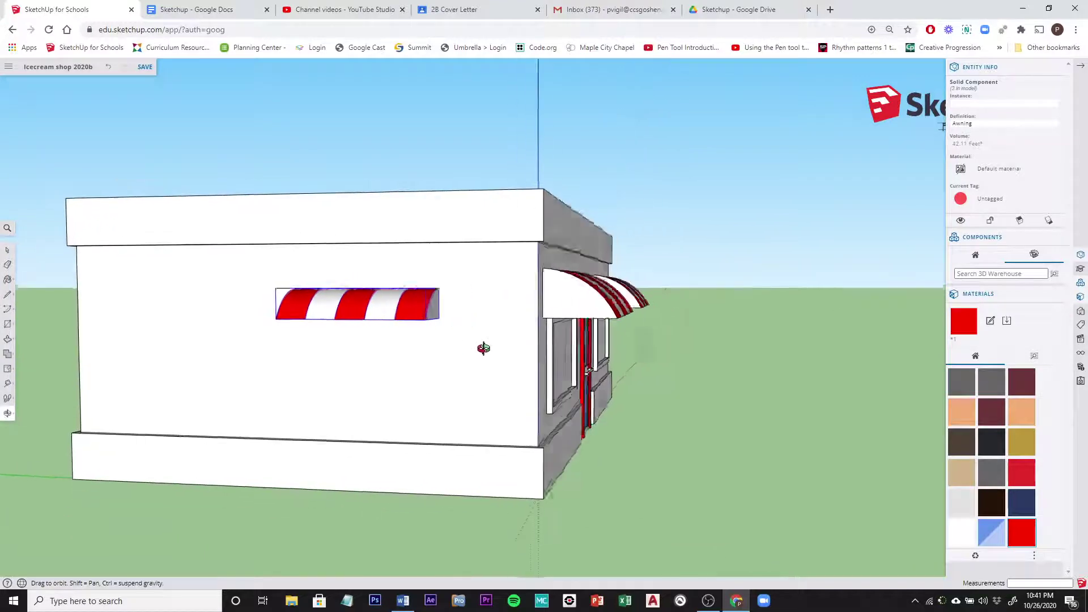
key("s")
key("o")
left_click_drag(406, 364, 467, 270)
key("s")
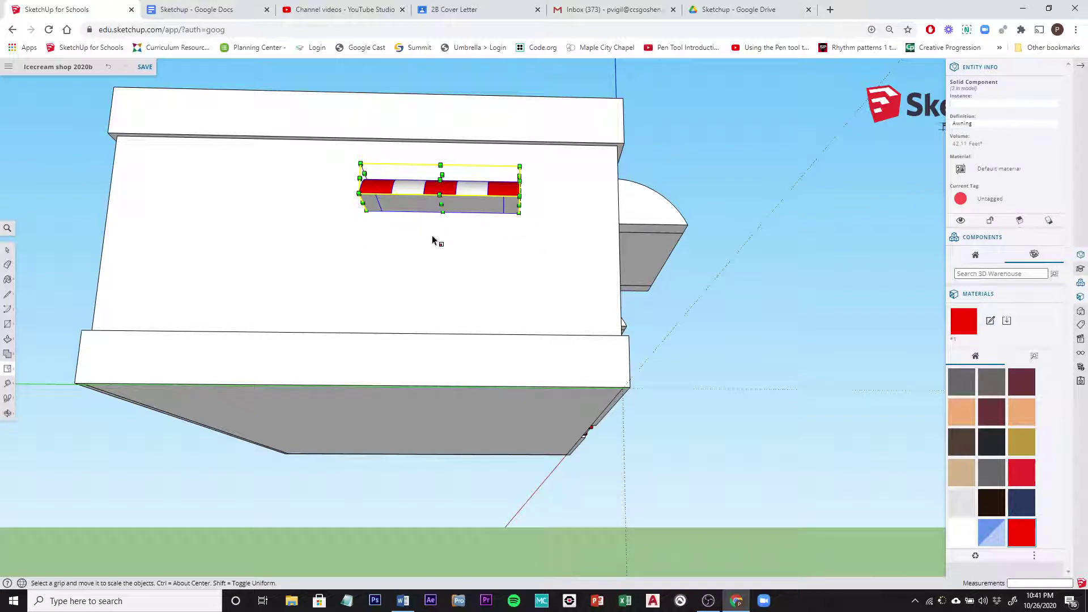
left_click(7, 251)
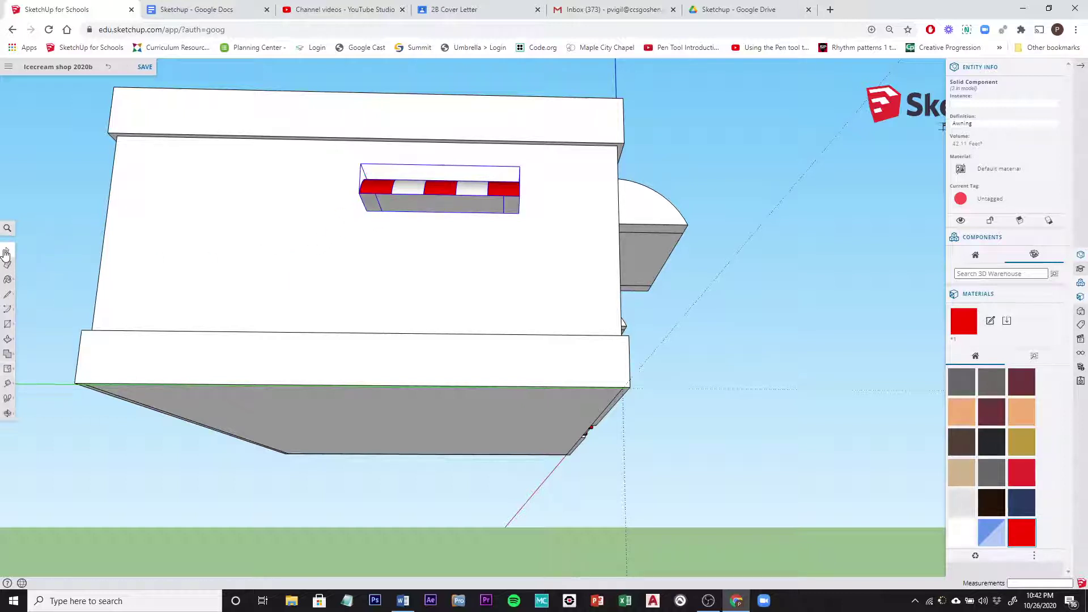
left_click(70, 244)
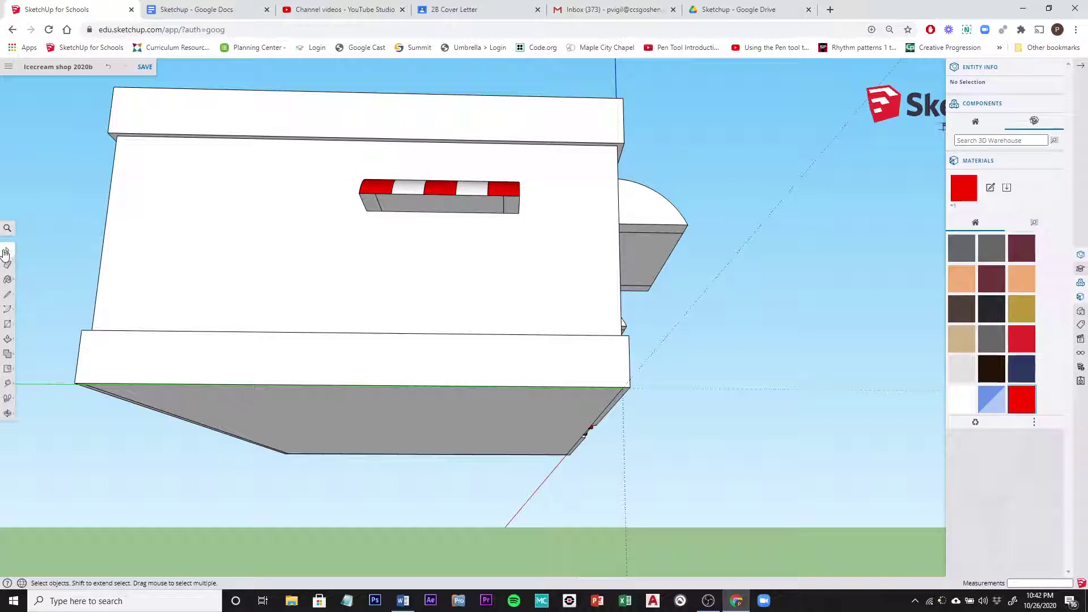
left_click(7, 385)
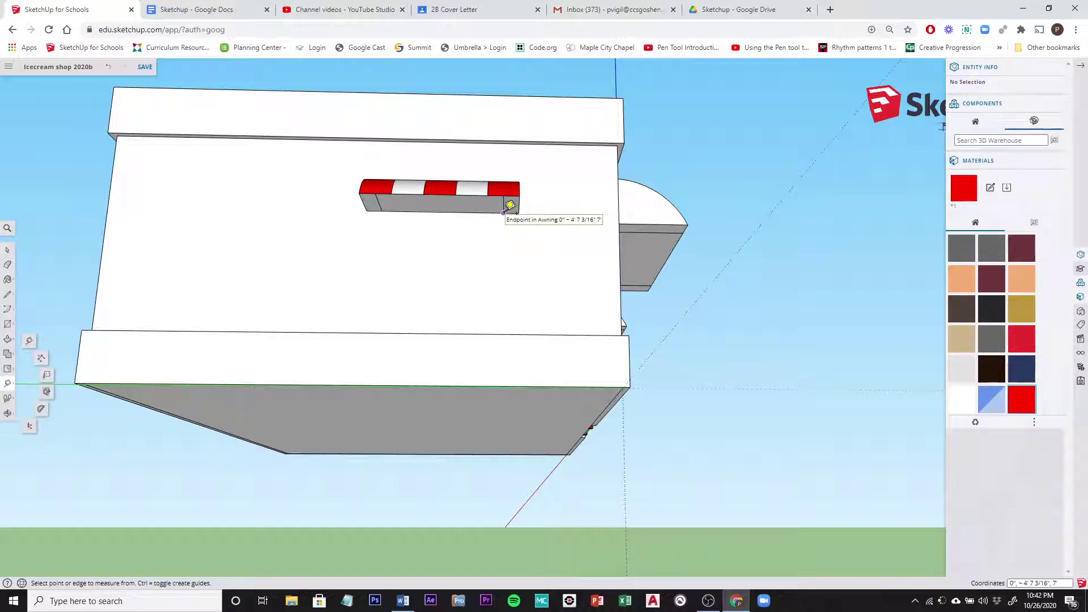
scroll(503, 212, "up", 2)
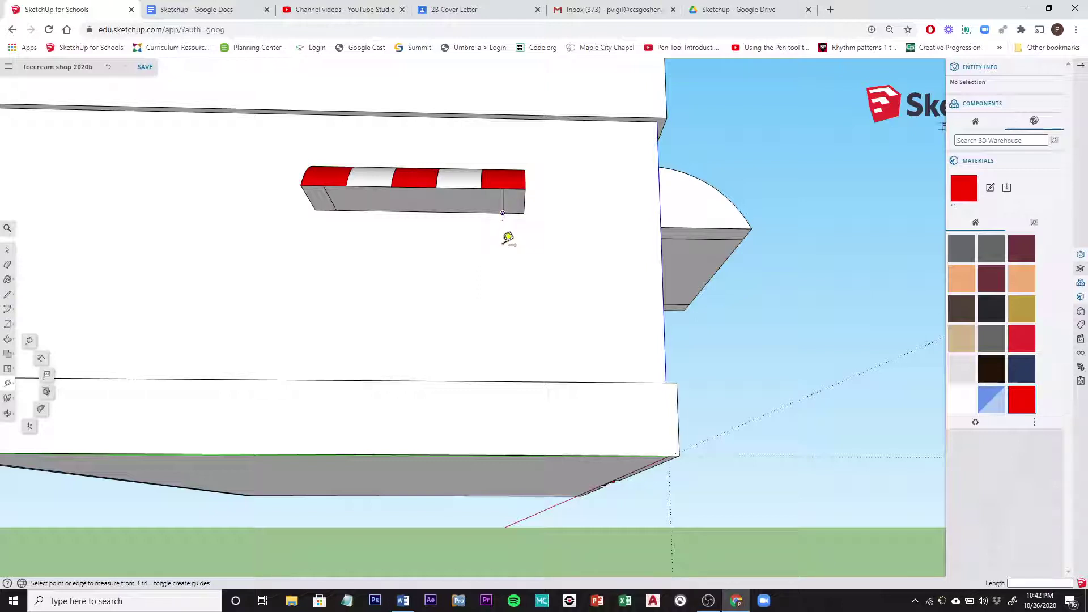
left_click(507, 206)
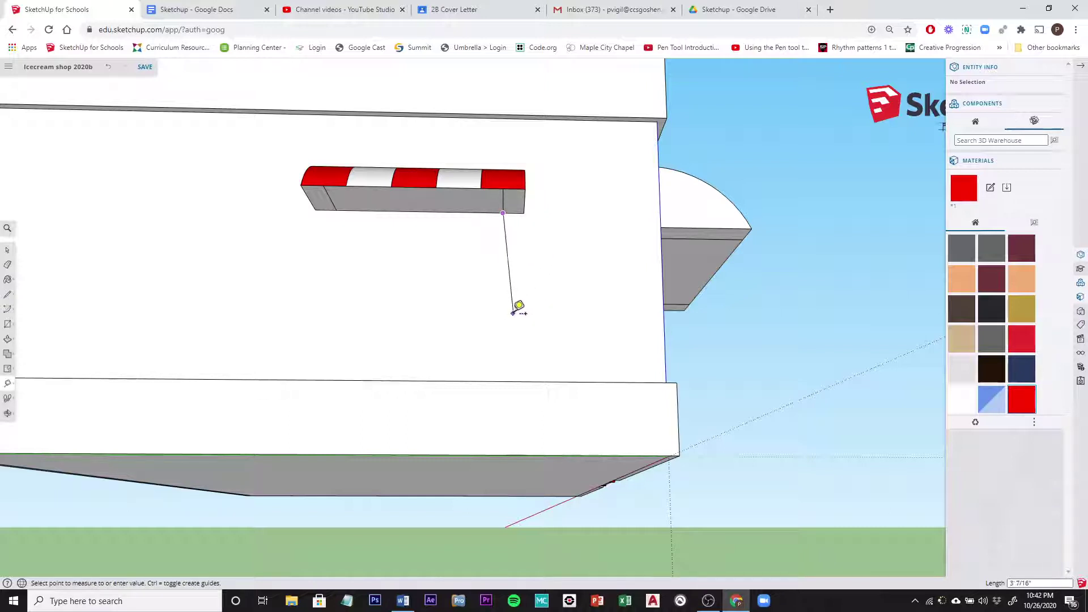
scroll(397, 315, "down", 10)
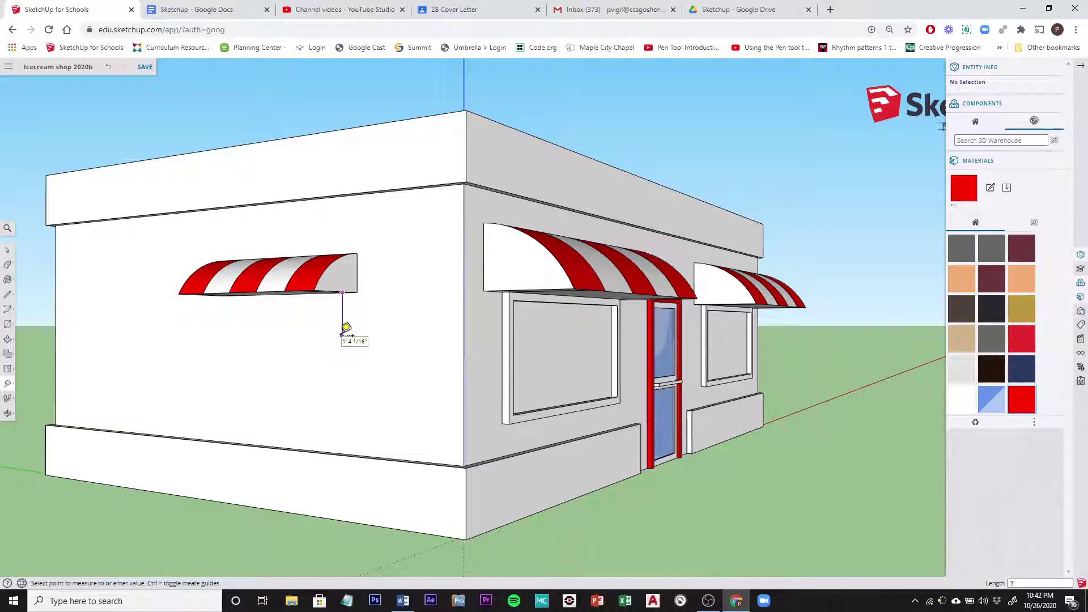
key("Return")
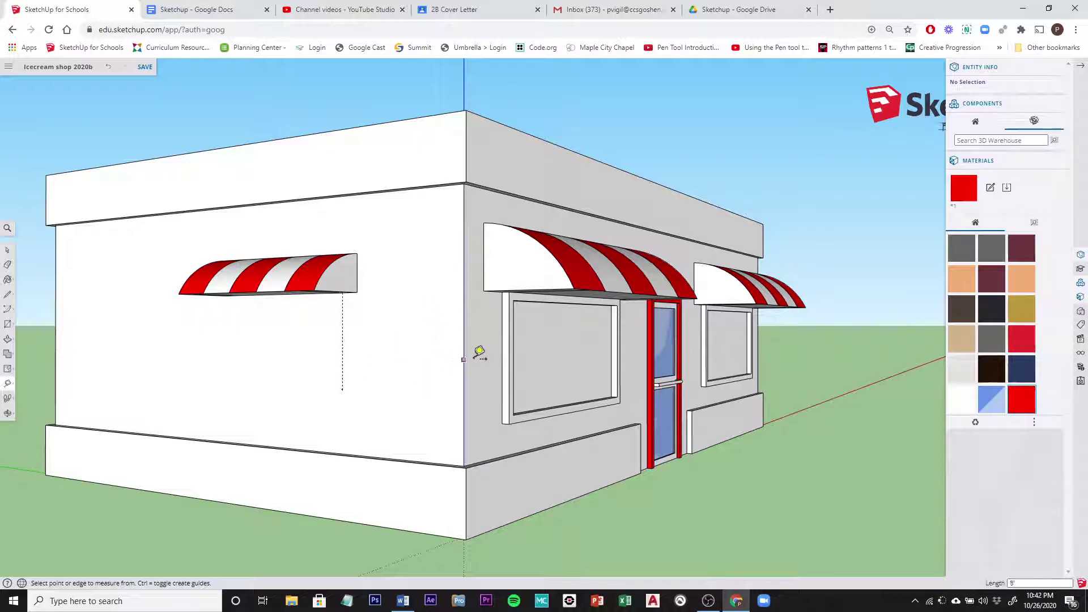
left_click(463, 359)
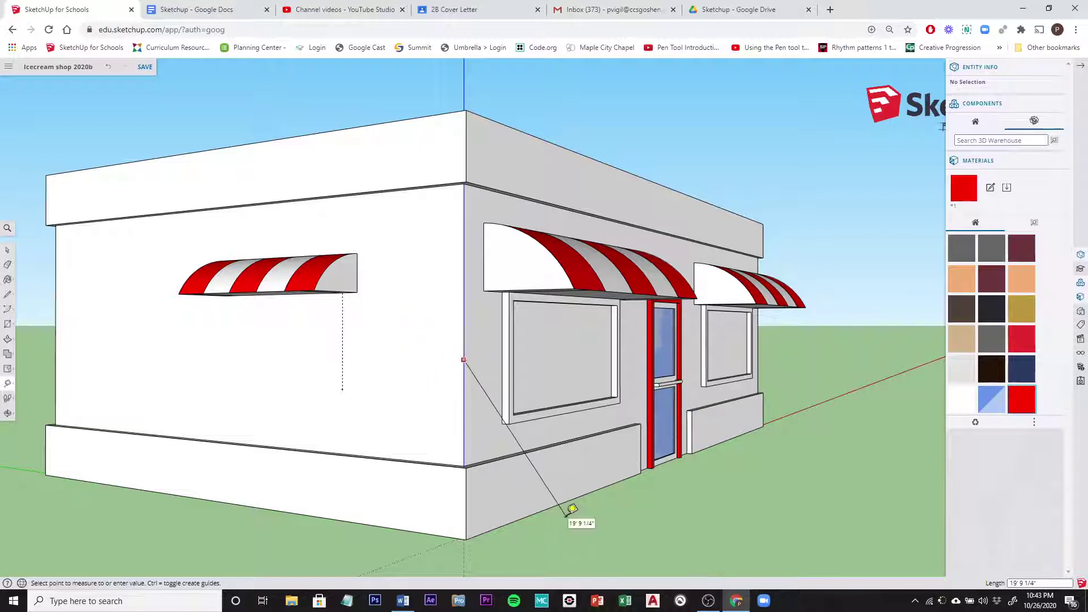
left_click(568, 513)
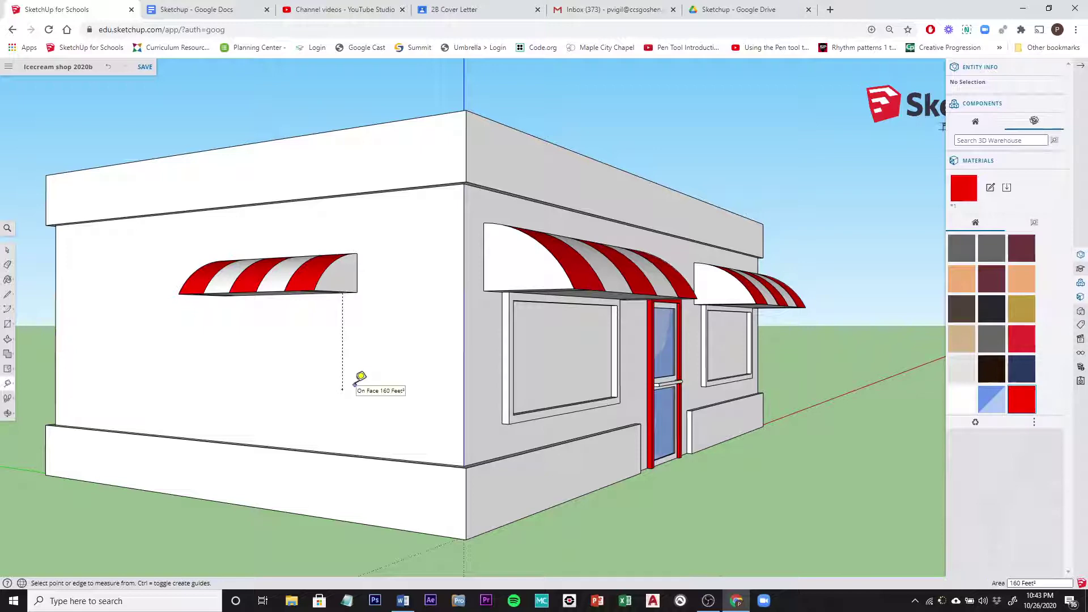
Save the model and search the 3D Warehouse for "Sketchup drive-thru"
middle_click_drag(271, 385, 403, 367)
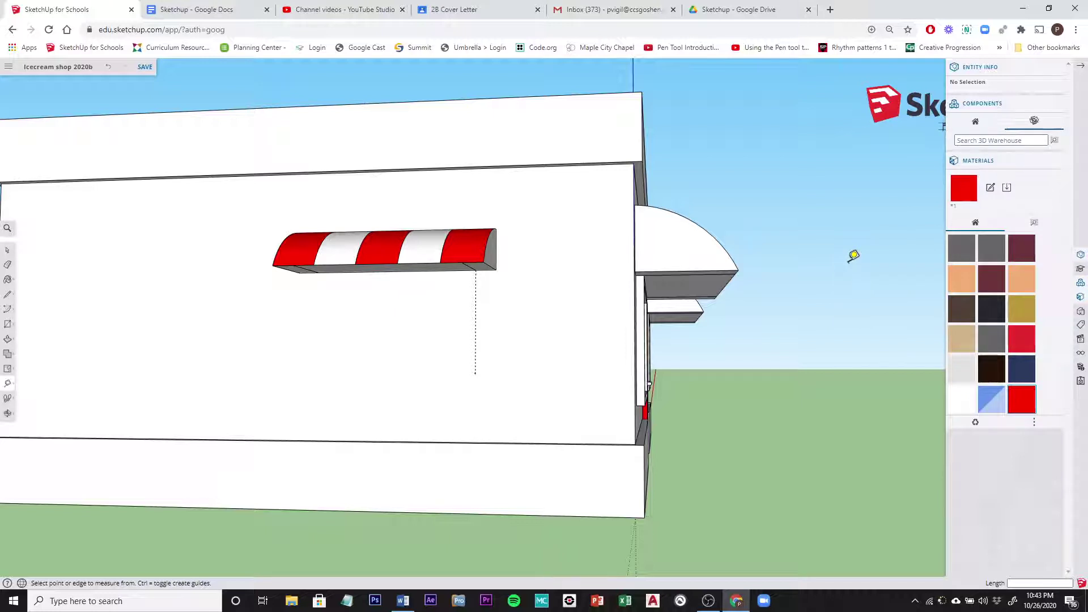
type("s")
key("ctrl+s")
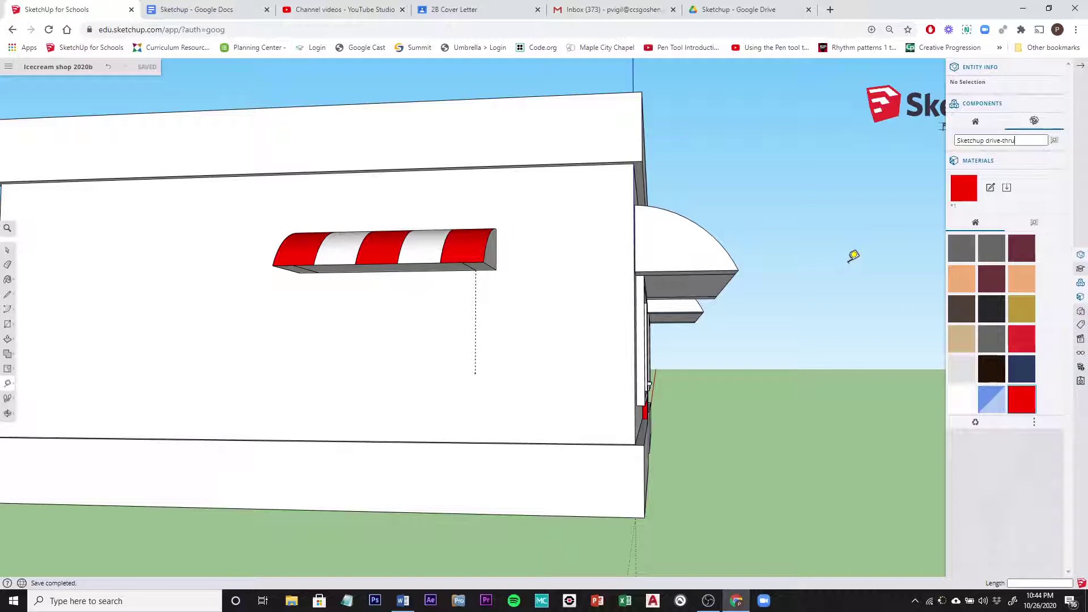
key("Return")
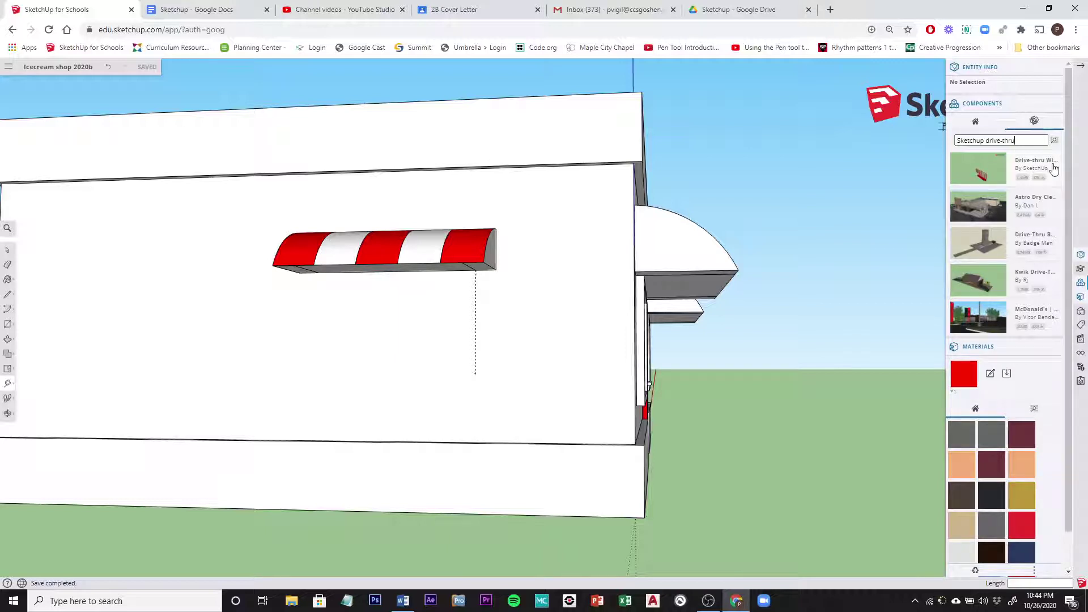
Insert the drive-thru window component by SketchUp and place it in the open space beside the building's side wall
left_click(979, 174)
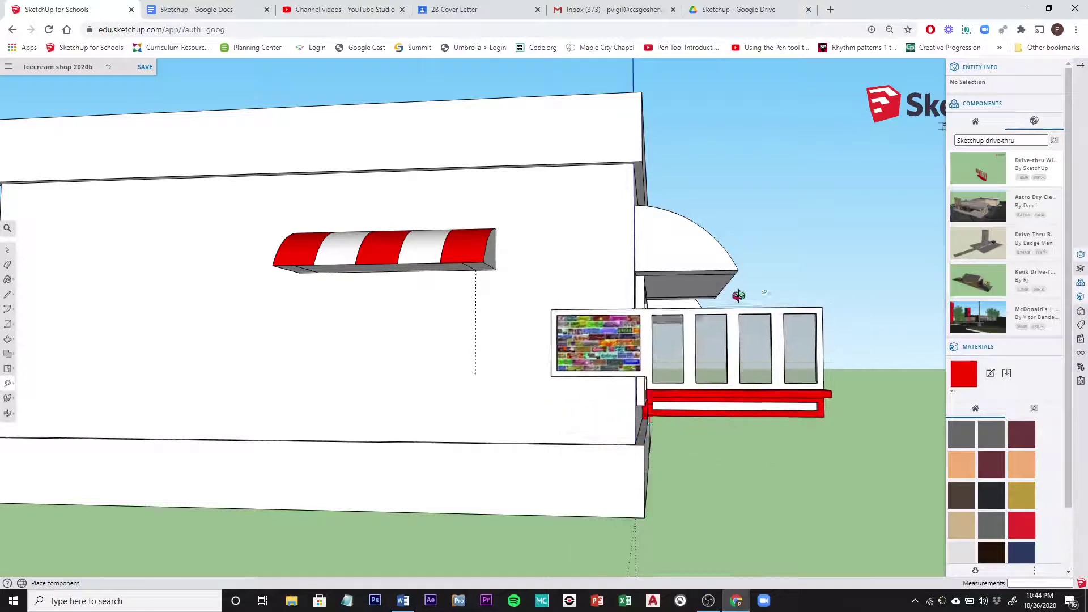
middle_click_drag(736, 294, 437, 296)
scroll(513, 394, "up", 4)
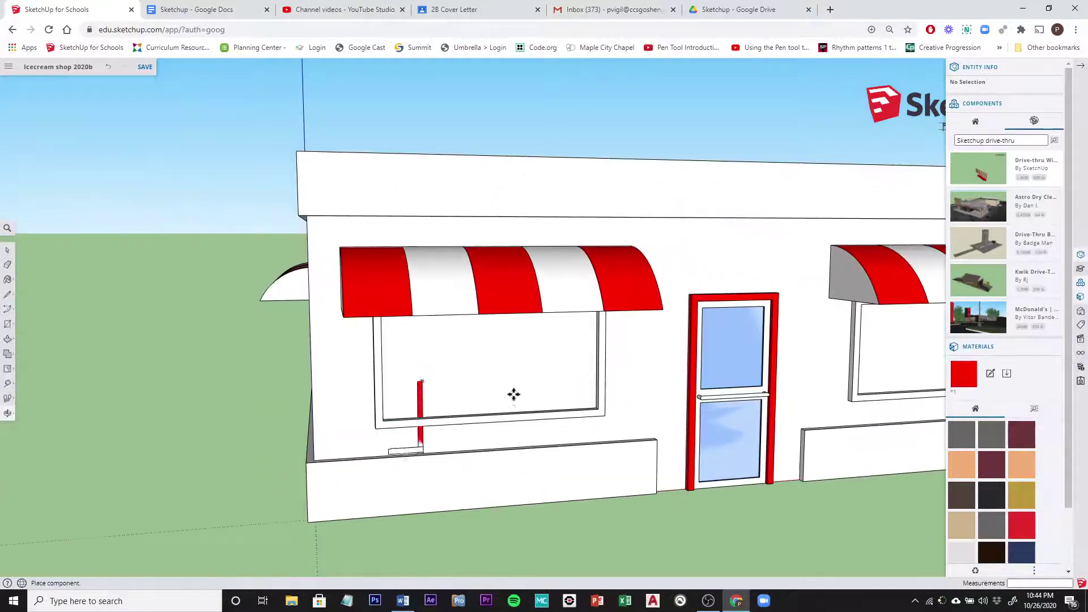
left_click(153, 306)
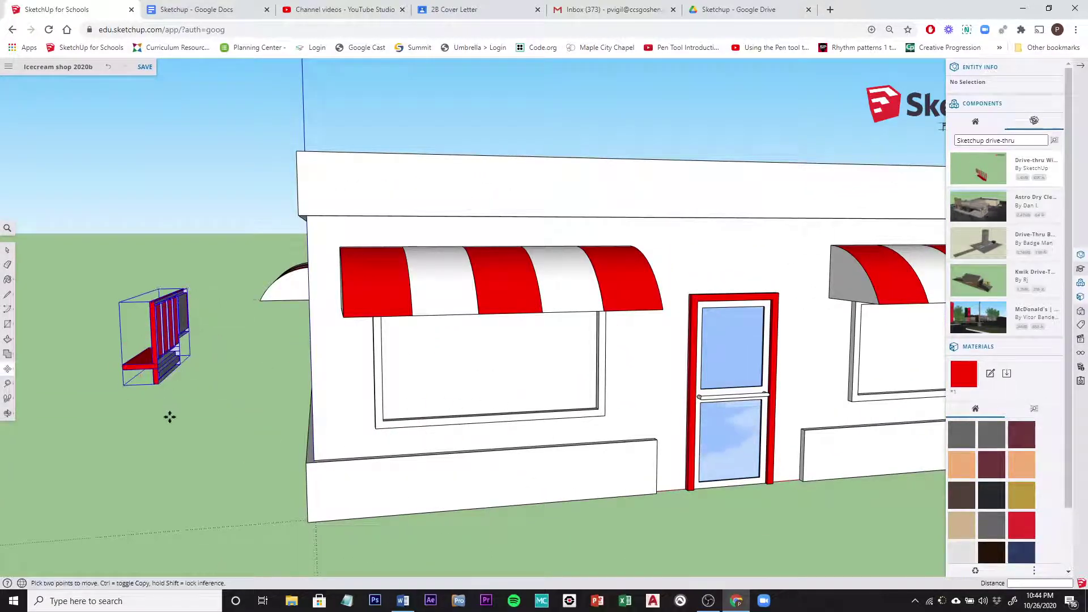
Move the drive-thru window by its lower corner to the bottom end of the guide line under the side-wall awning
middle_click_drag(170, 416, 386, 391)
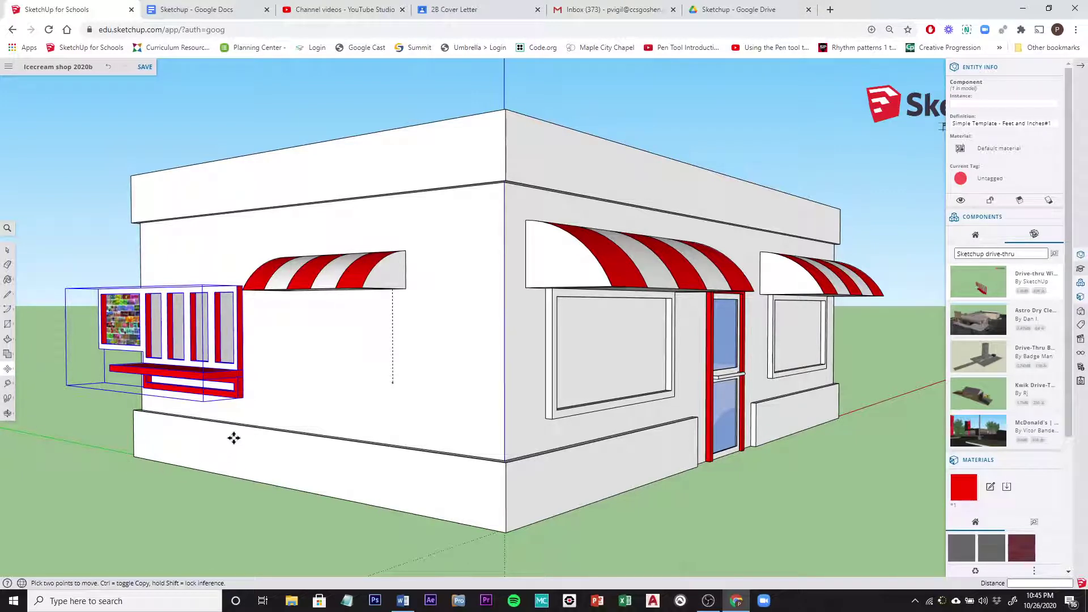
scroll(244, 408, "up", 3)
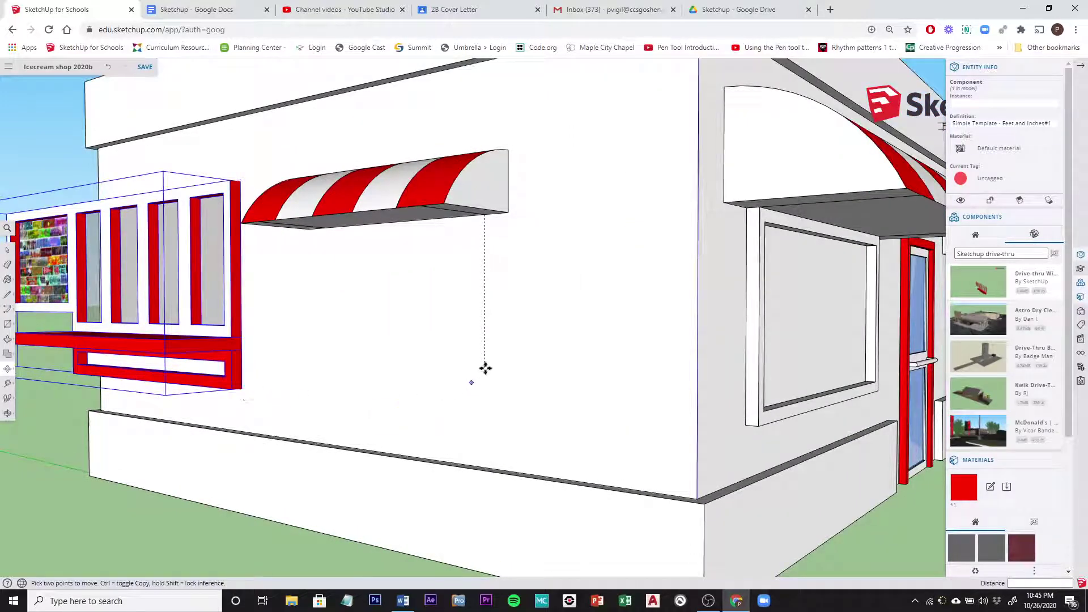
left_click(242, 388)
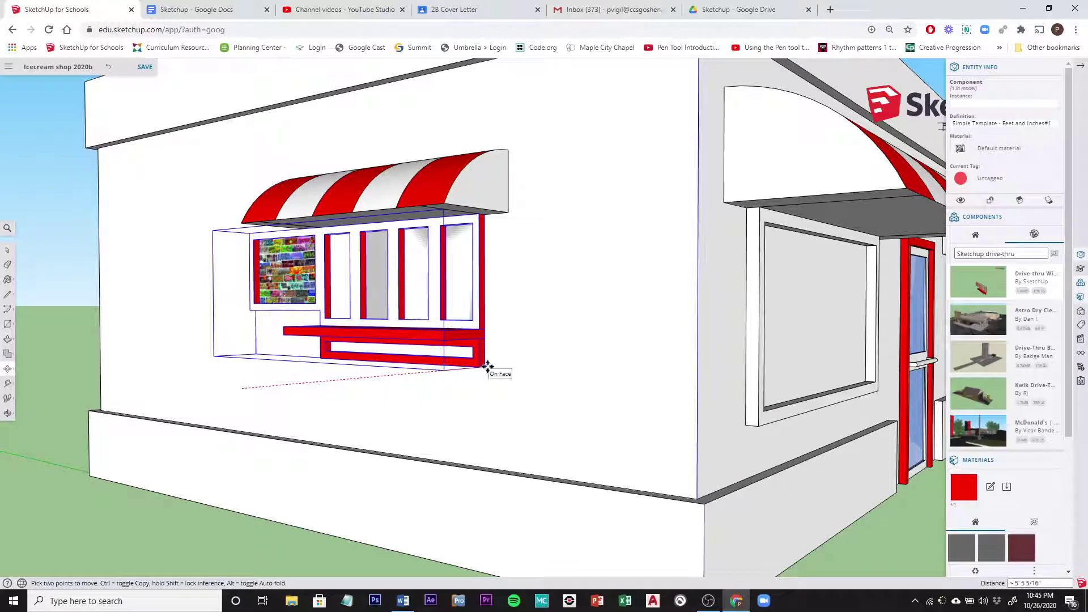
left_click(487, 366)
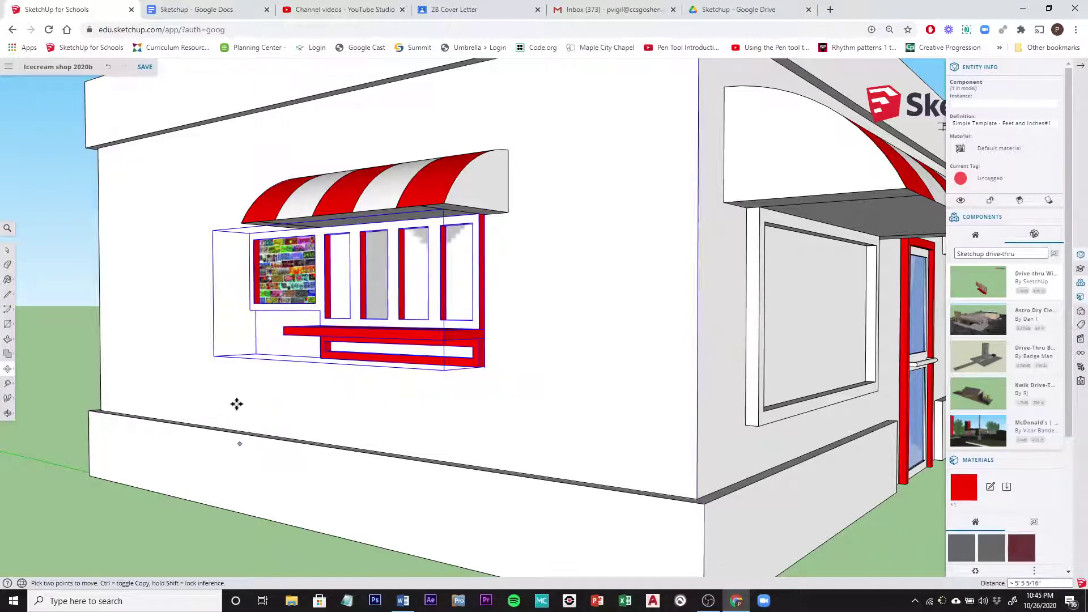
middle_click_drag(238, 404, 364, 415)
scroll(365, 417, "down", 3)
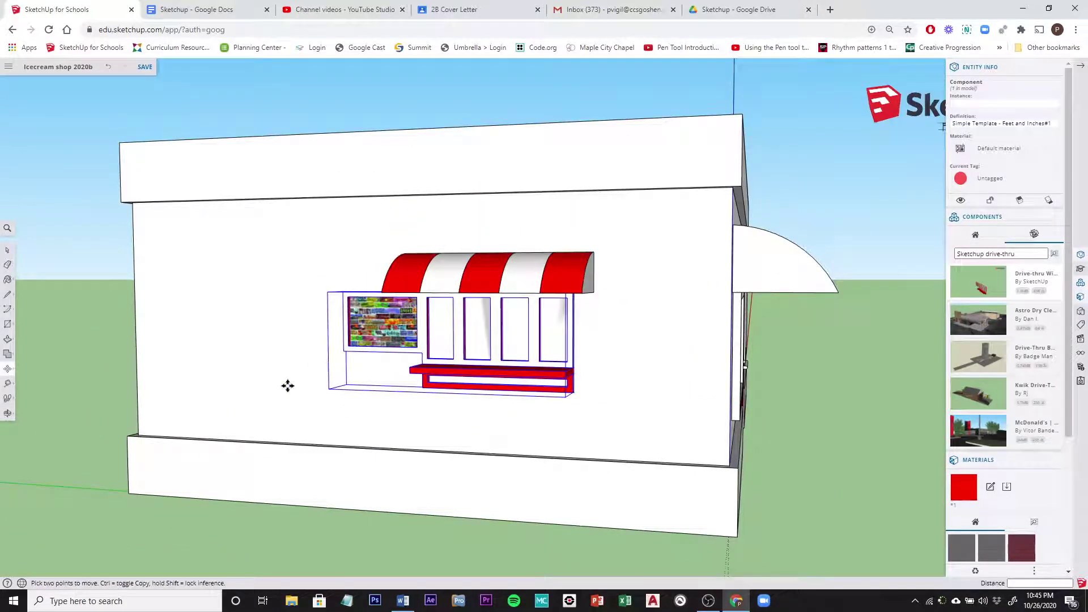
middle_click_drag(287, 383, 178, 369)
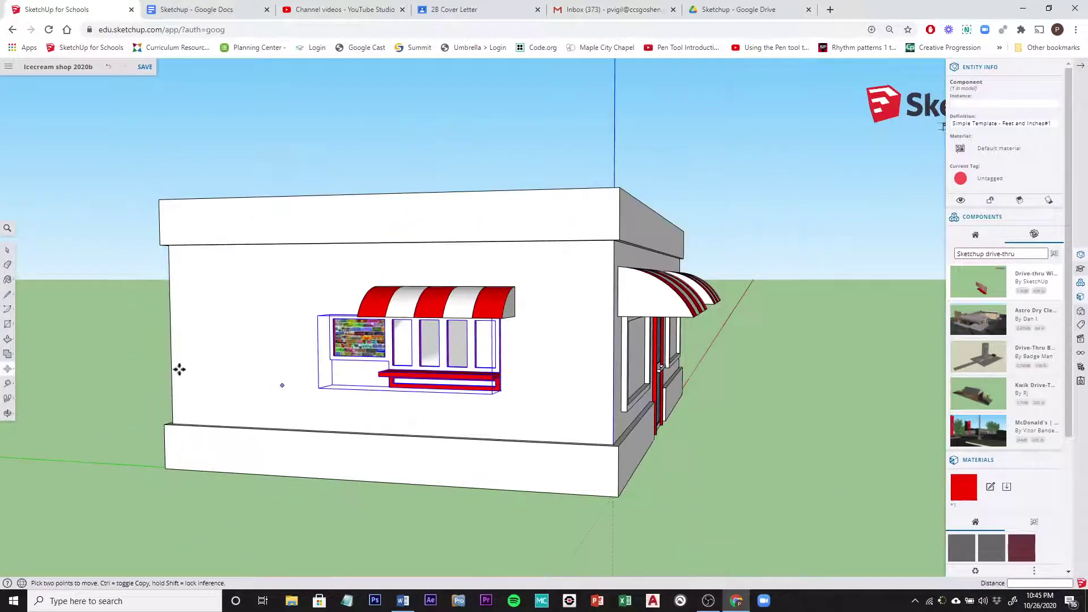
left_click(7, 251)
left_click(105, 314)
Draw a 30',2' rectangle on the roof along the inner front edge, starting from the inside front corner above the drive-thru side
middle_click_drag(613, 480, 485, 412)
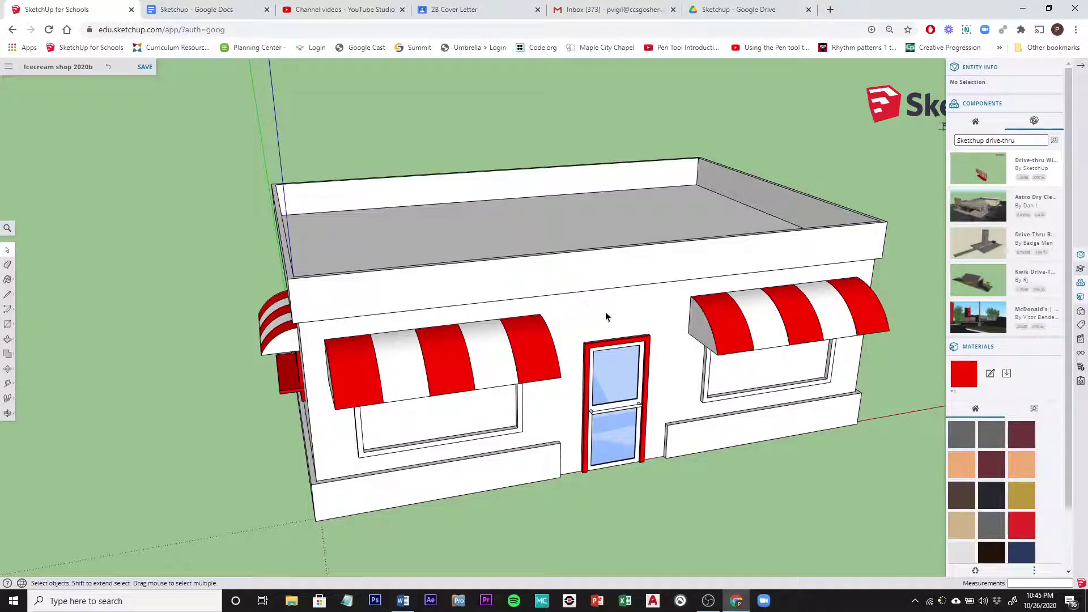
middle_click_drag(708, 460, 782, 492)
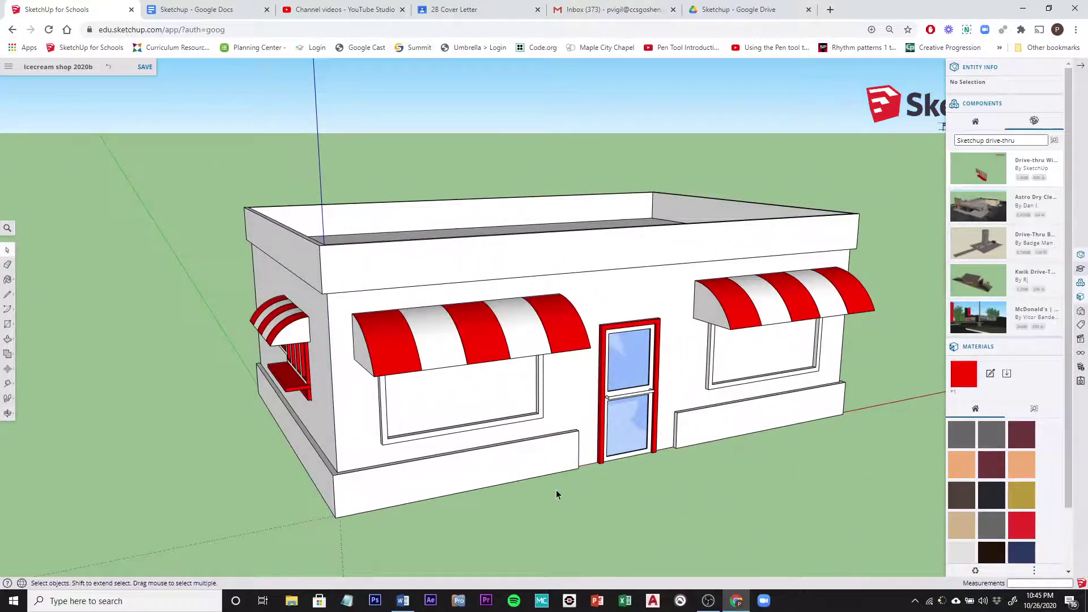
middle_click_drag(556, 490, 515, 323)
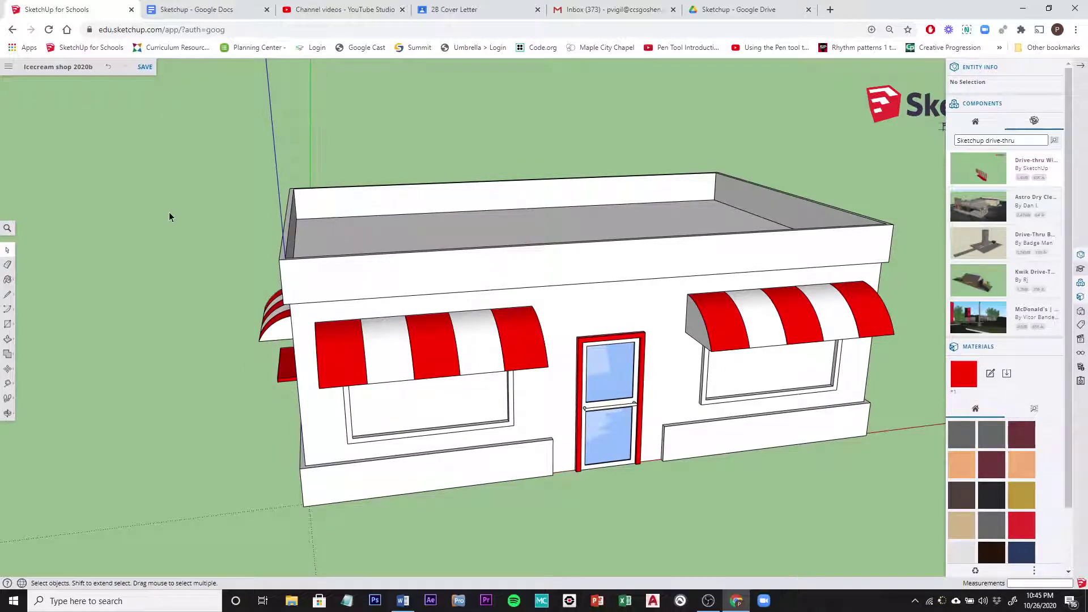
middle_click_drag(168, 217, 202, 282)
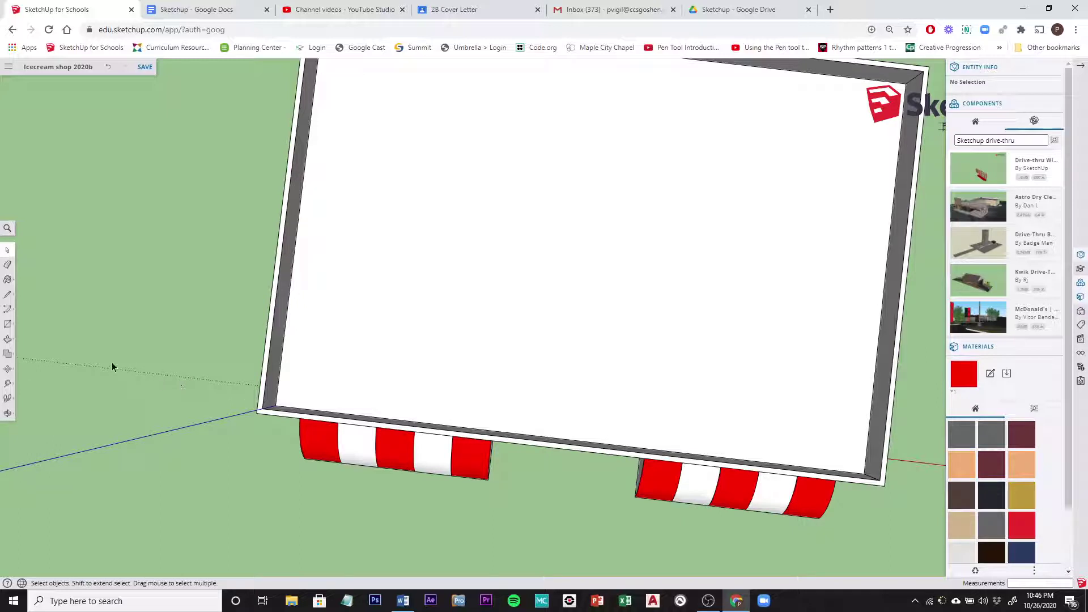
left_click(9, 329)
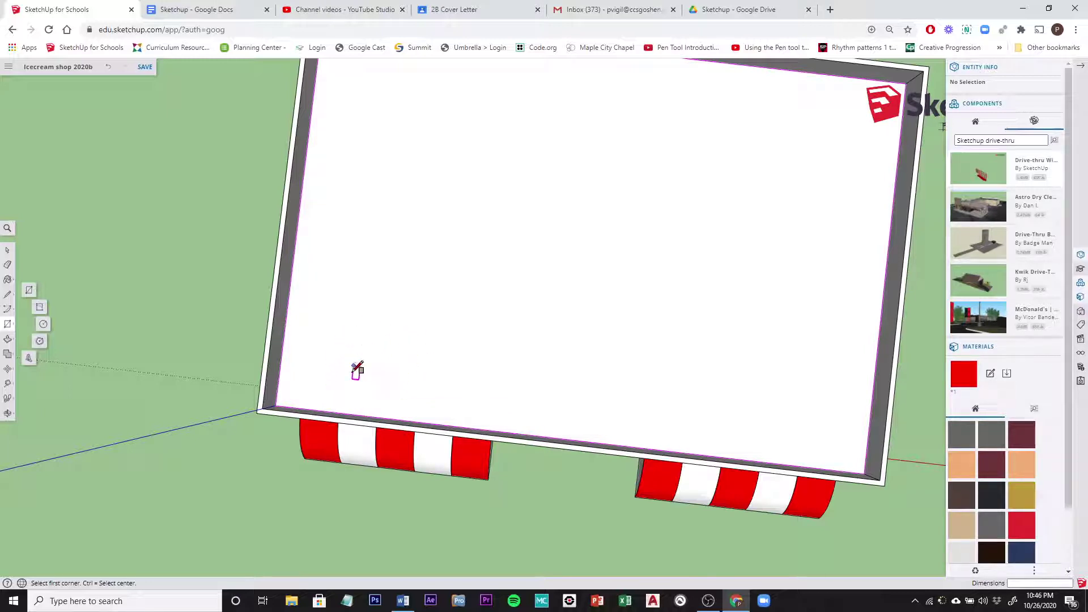
left_click(276, 405)
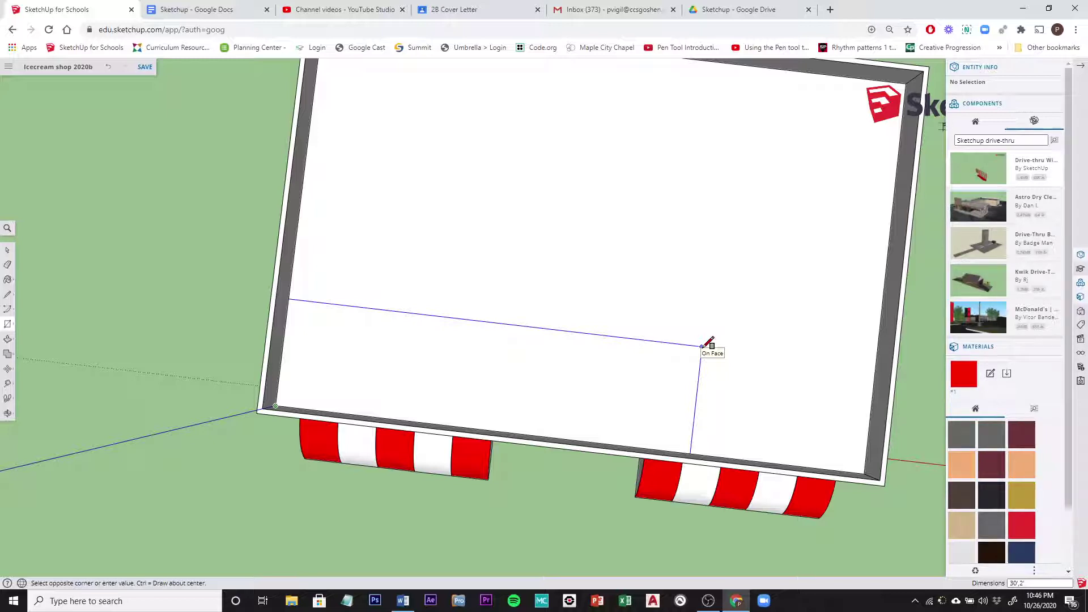
key("Return")
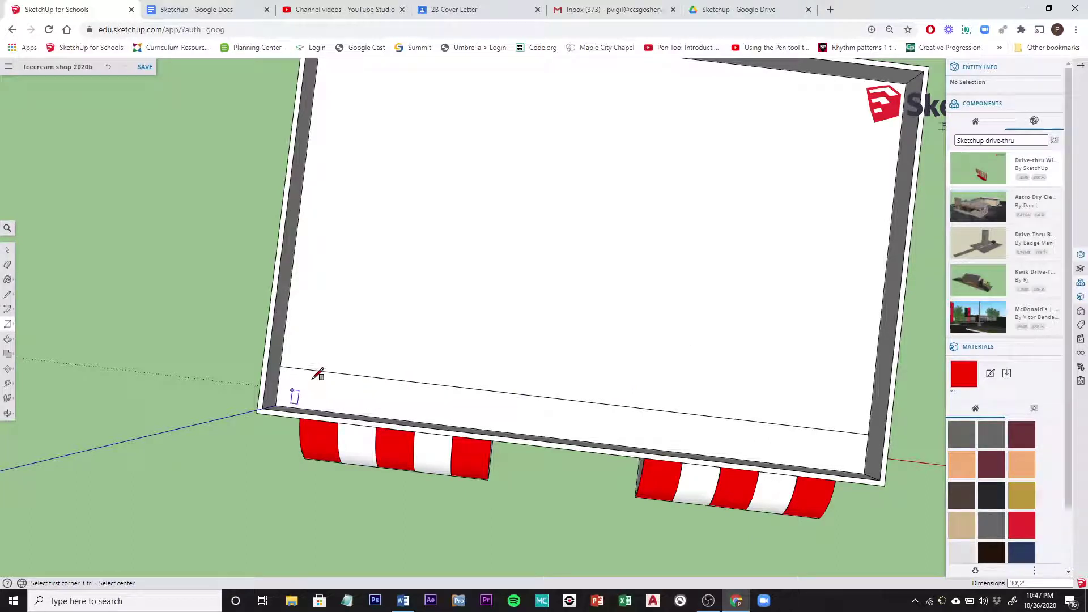
Push/Pull the roof's front strip up 6' to form the pediment, checking the height in the Google Docs notes
middle_click_drag(615, 403, 357, 306)
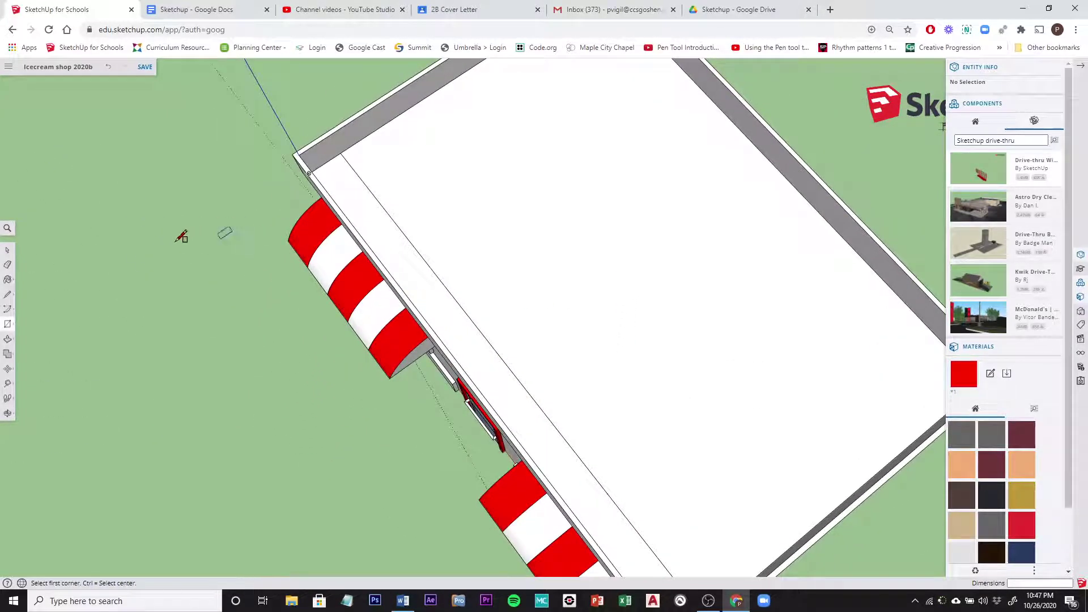
left_click(8, 340)
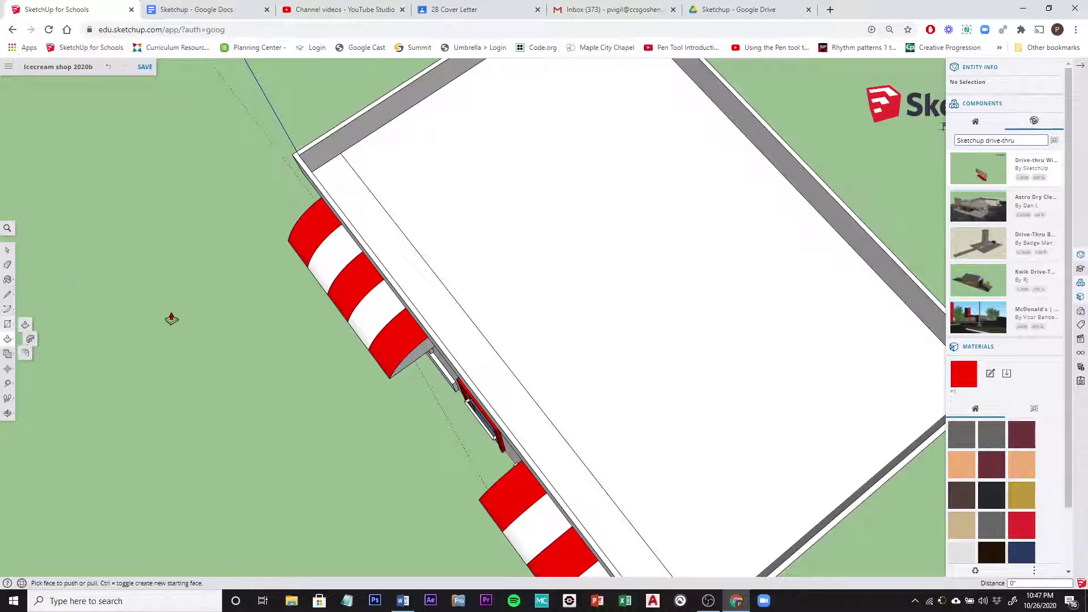
left_click(484, 369)
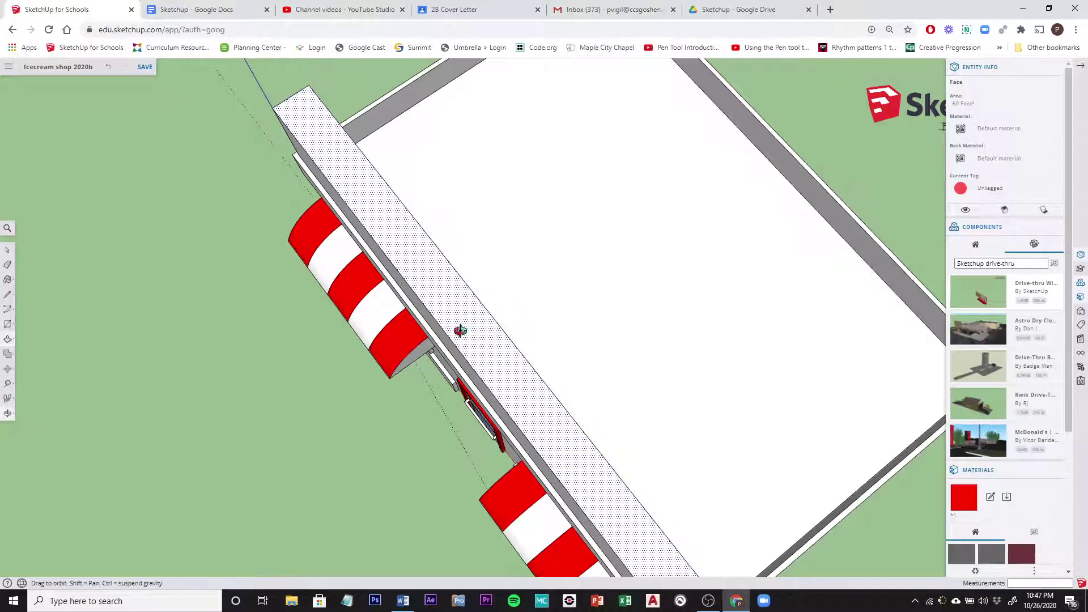
middle_click_drag(459, 331, 529, 152)
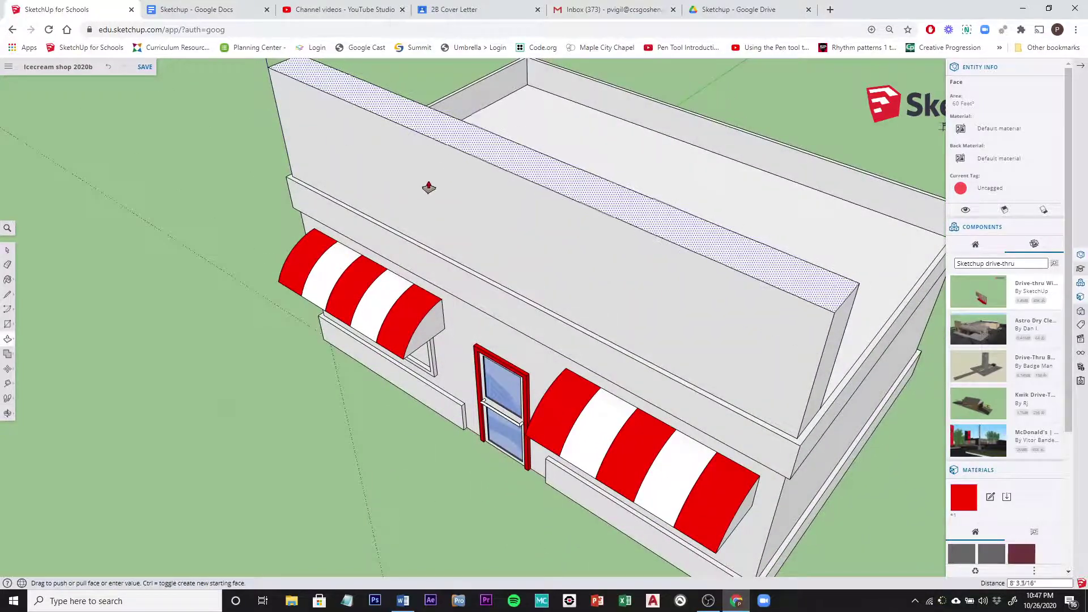
left_click(210, 10)
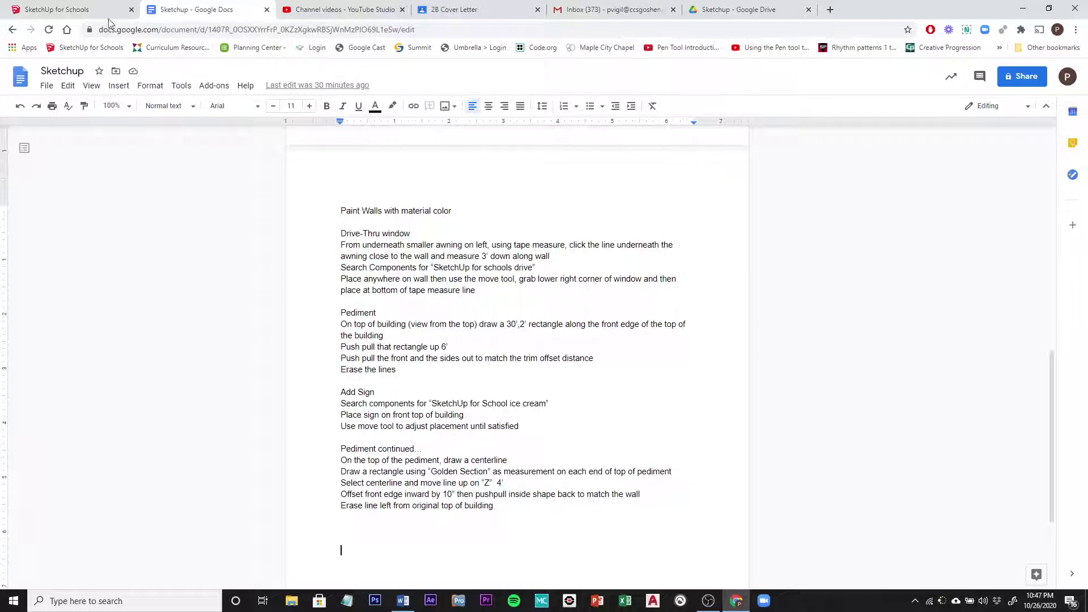
left_click(85, 10)
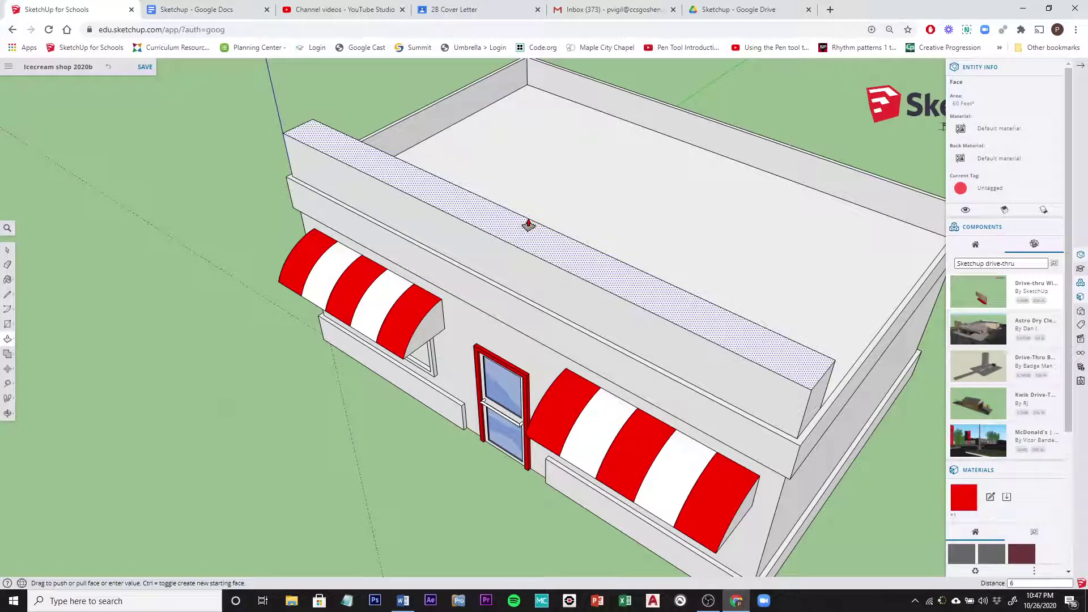
key("Return")
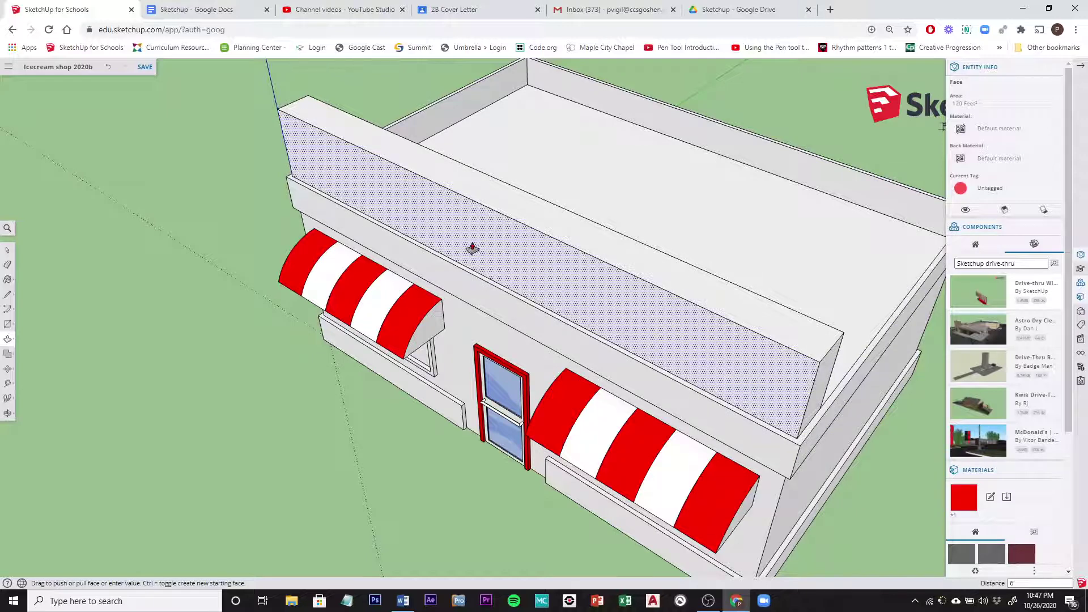
Pull the pediment's front face and the end face opposite the drive-thru side out 3" to line up with the trim
left_click_drag(793, 404, 790, 451)
scroll(791, 450, "up", 5)
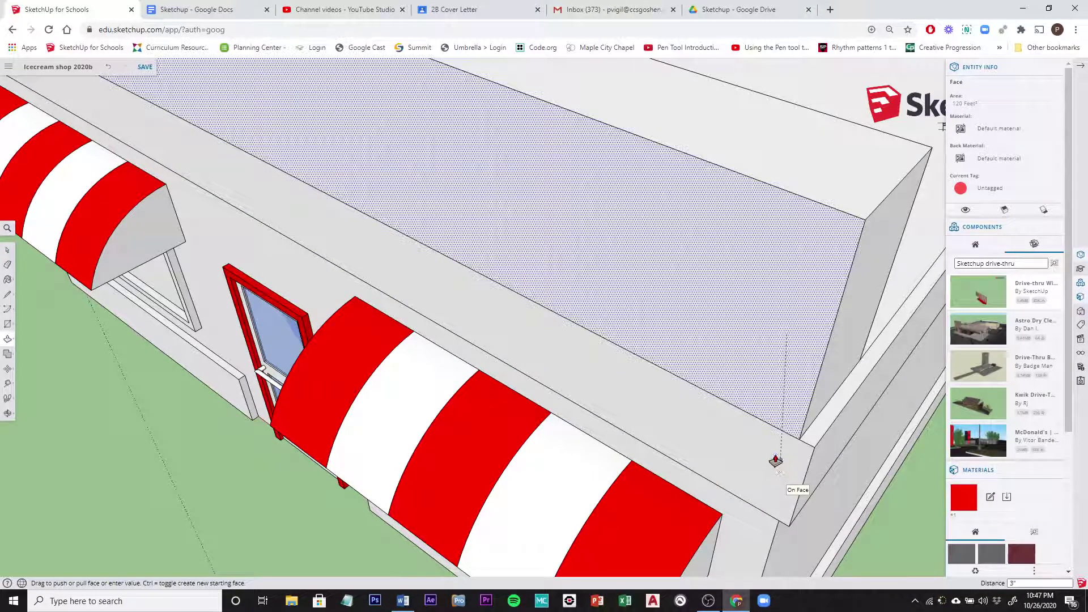
left_click(772, 458)
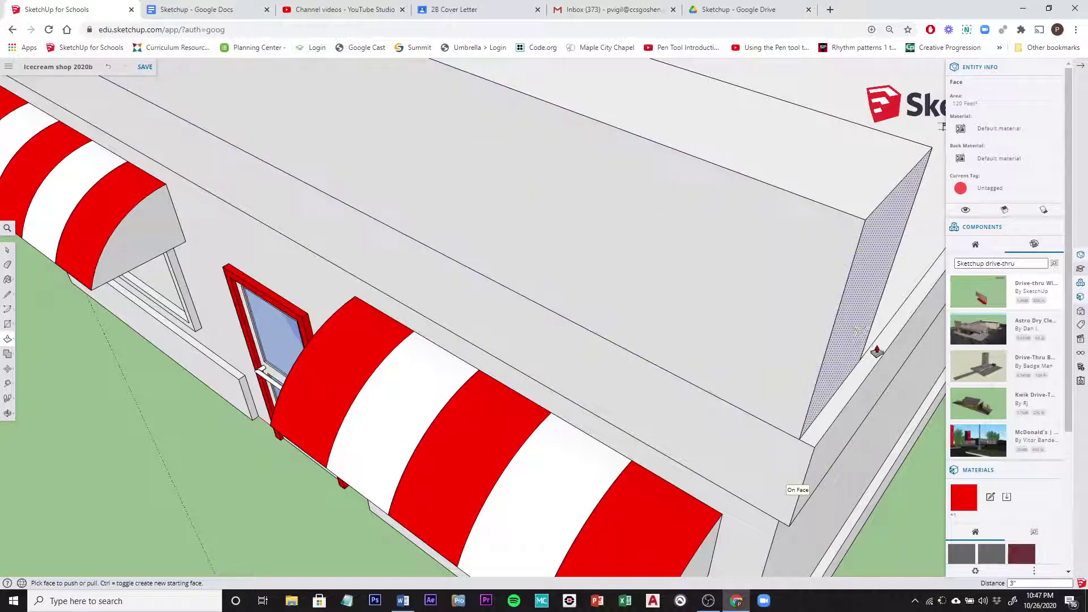
left_click(838, 365)
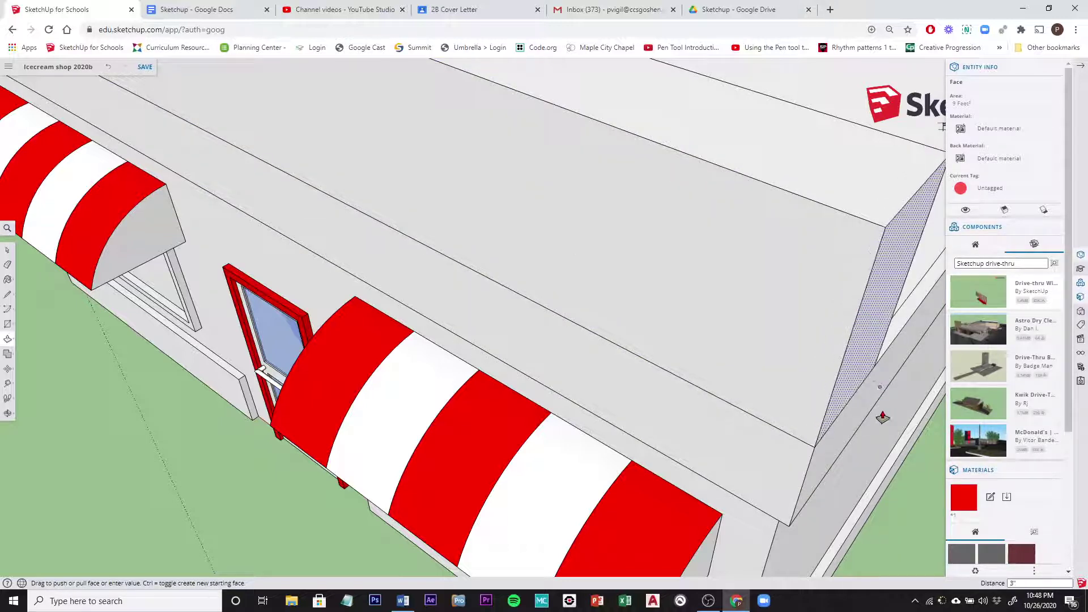
left_click(833, 447)
Pull the pediment's end face above the drive-thru wall out 3" to line up with the trim
middle_click_drag(519, 360, 707, 335)
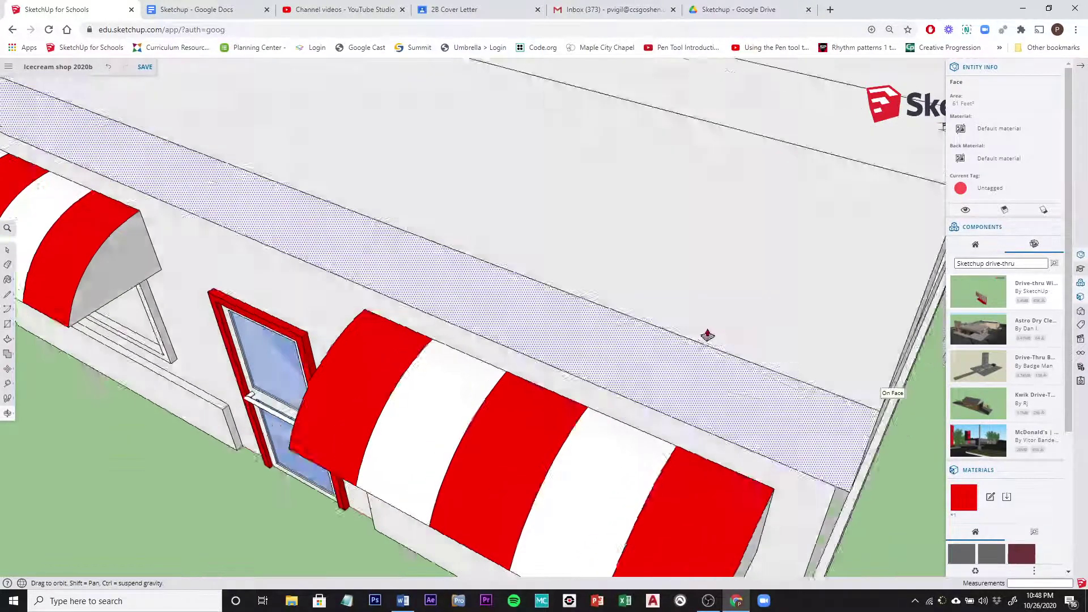
scroll(710, 339, "down", 5)
middle_click_drag(542, 323, 397, 352)
key("p")
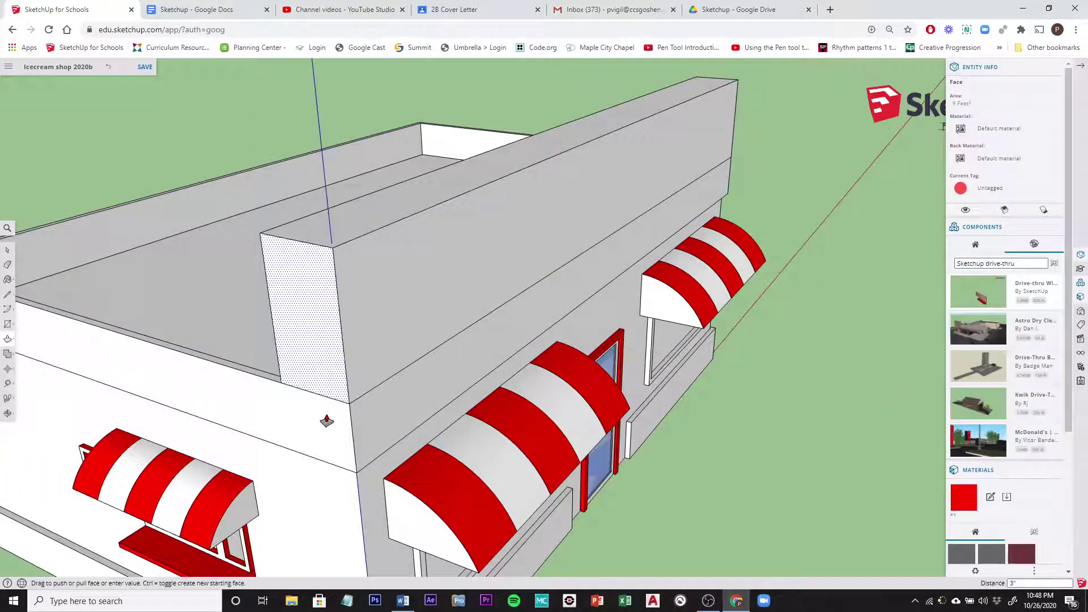
left_click(329, 426)
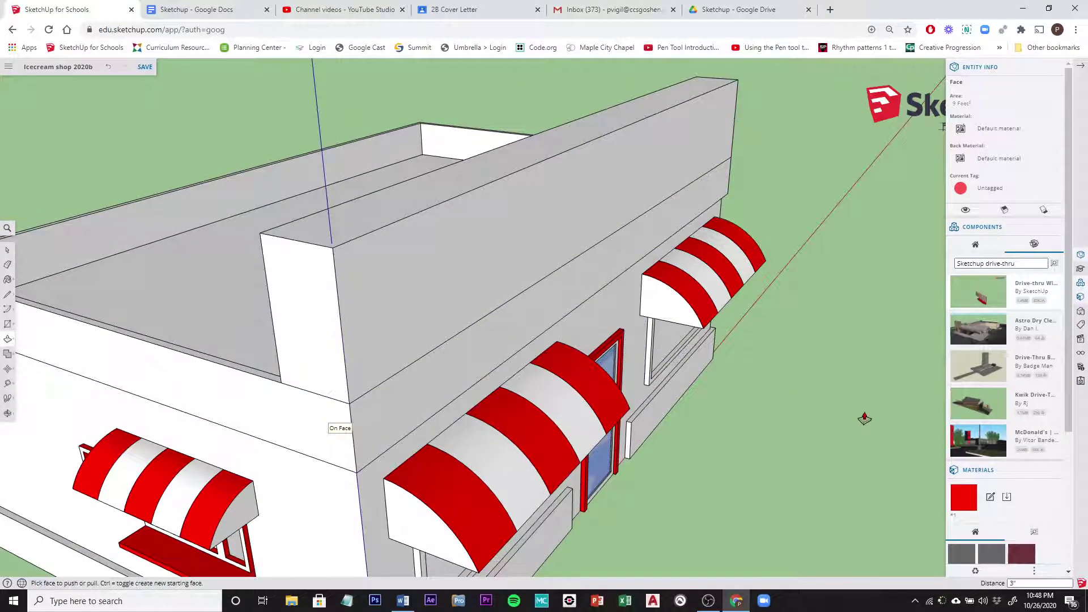
left_click(298, 266)
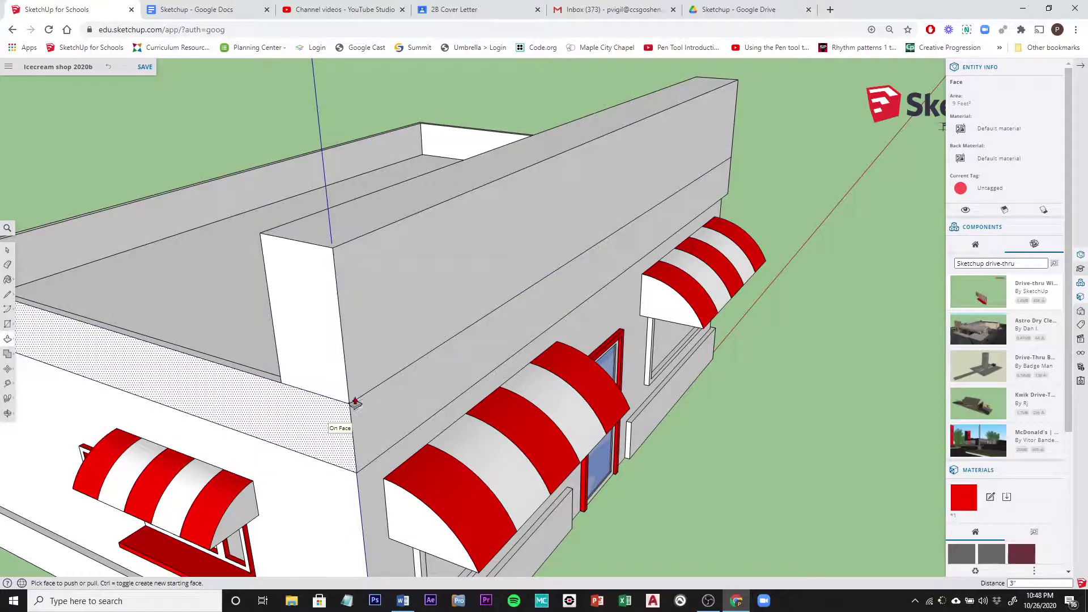
Erase the leftover seam lines between the pediment and the trim on the front and both ends
left_click(7, 265)
left_click(311, 393)
scroll(348, 402, "up", 5)
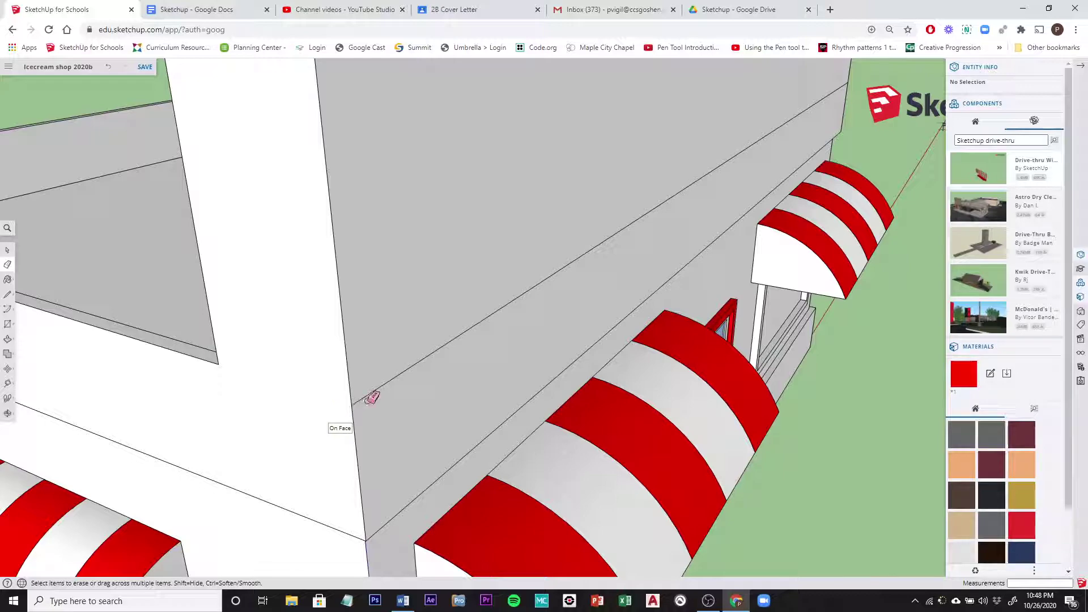
left_click(364, 397)
scroll(429, 372, "down", 5)
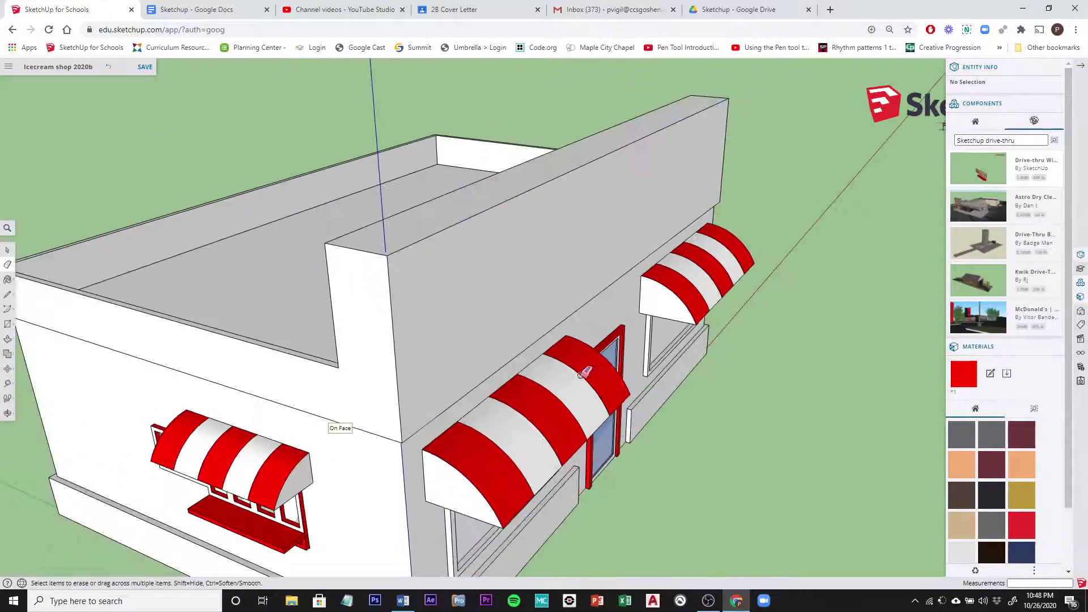
middle_click_drag(398, 322, 420, 338)
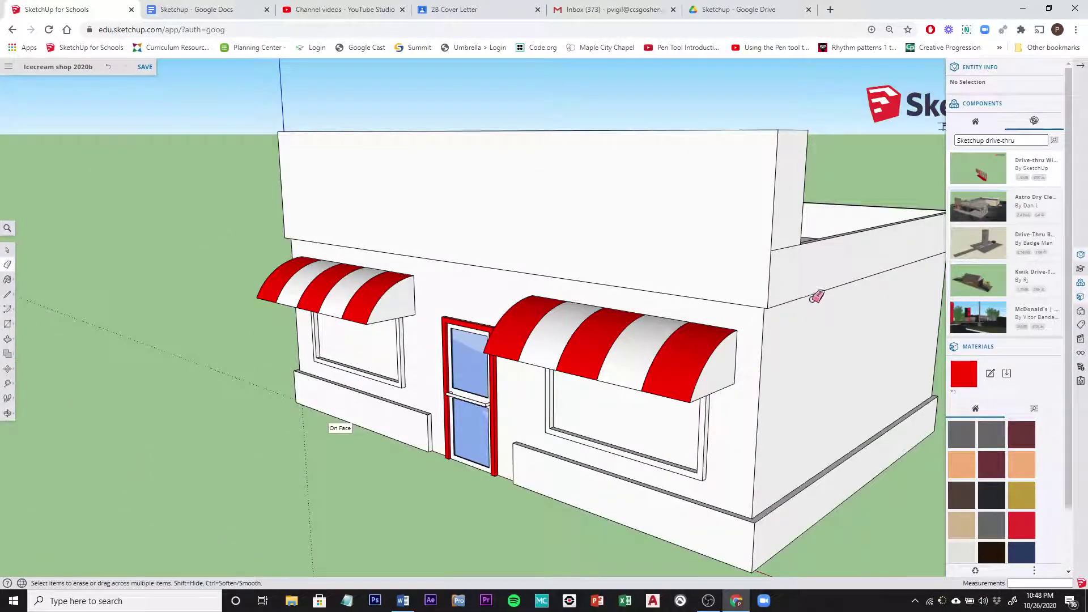
scroll(782, 246, "up", 6)
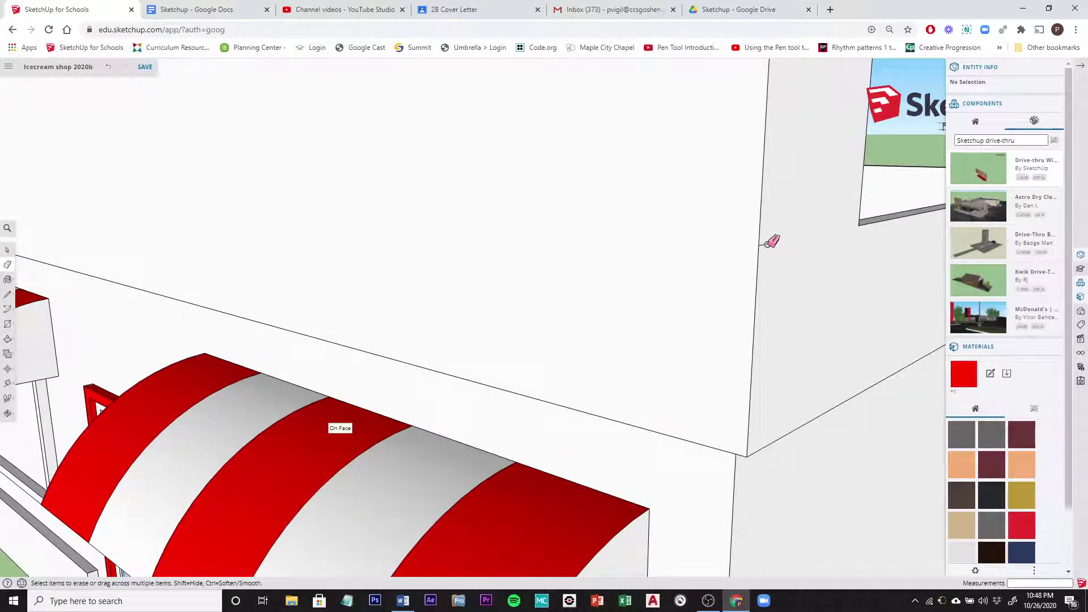
scroll(779, 296, "down", 6)
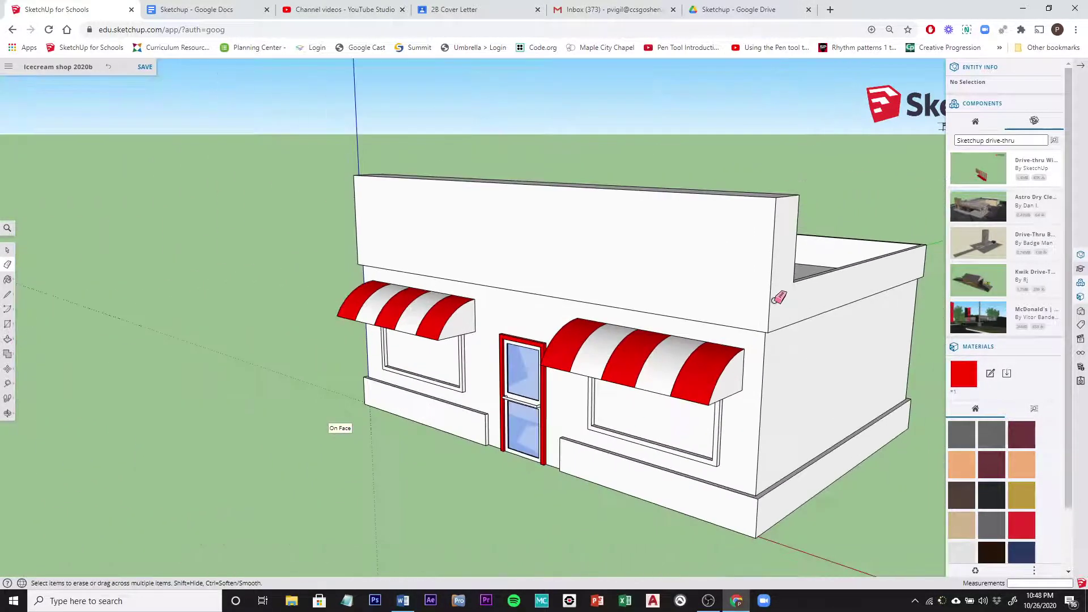
Look up the sign component's search phrase in the Google Docs notes and return to the SketchUp model
middle_click_drag(576, 265, 707, 281)
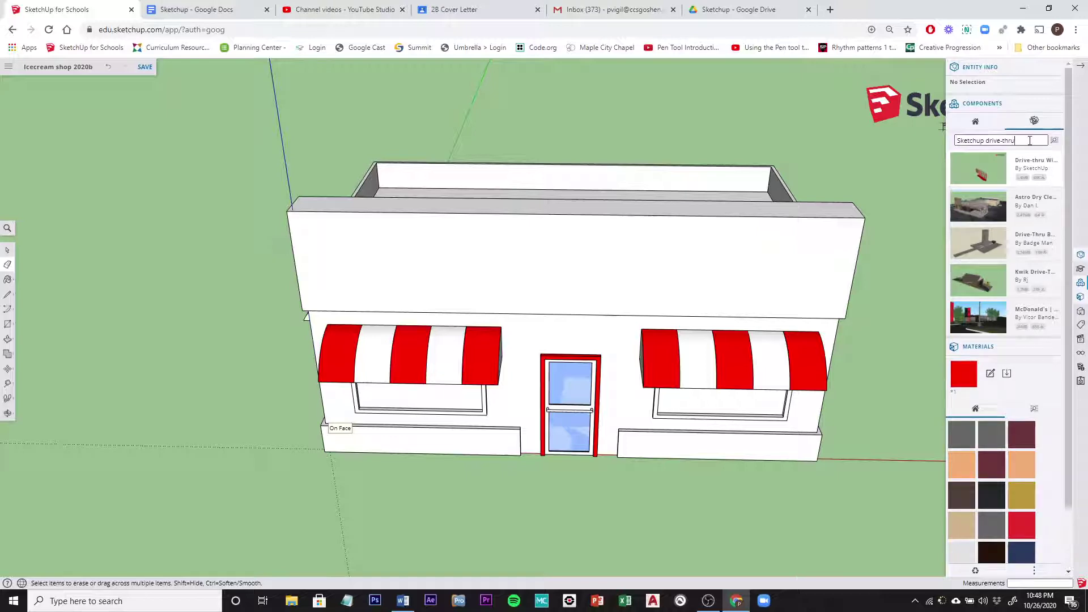
left_click(206, 11)
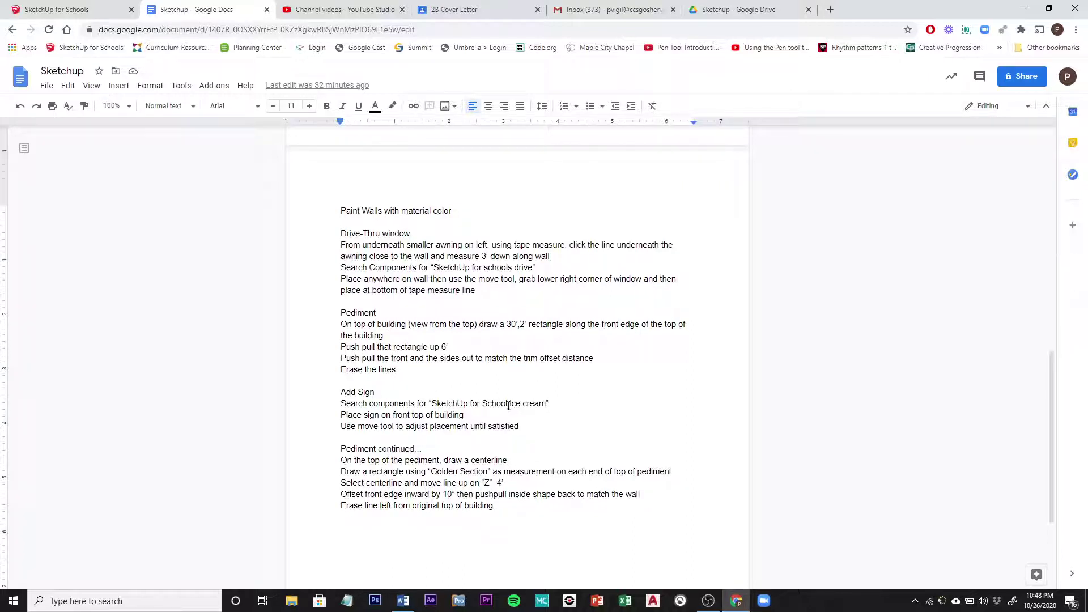
left_click(62, 13)
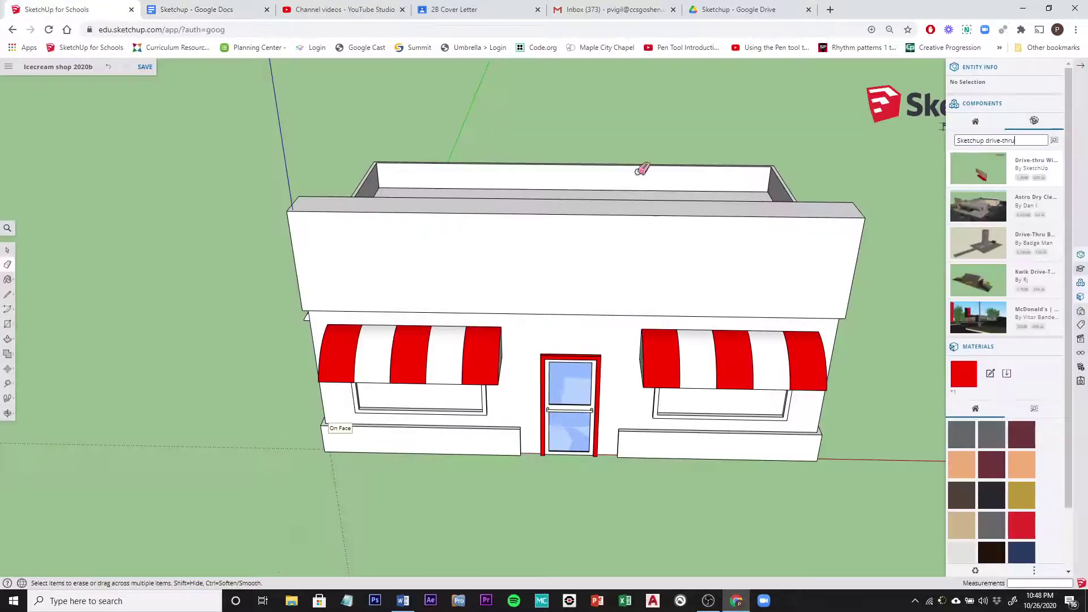
Search the component library for "sketchup for school ice cream" and place the found sign component on the ground beside the shop
left_click_drag(1020, 140, 941, 137)
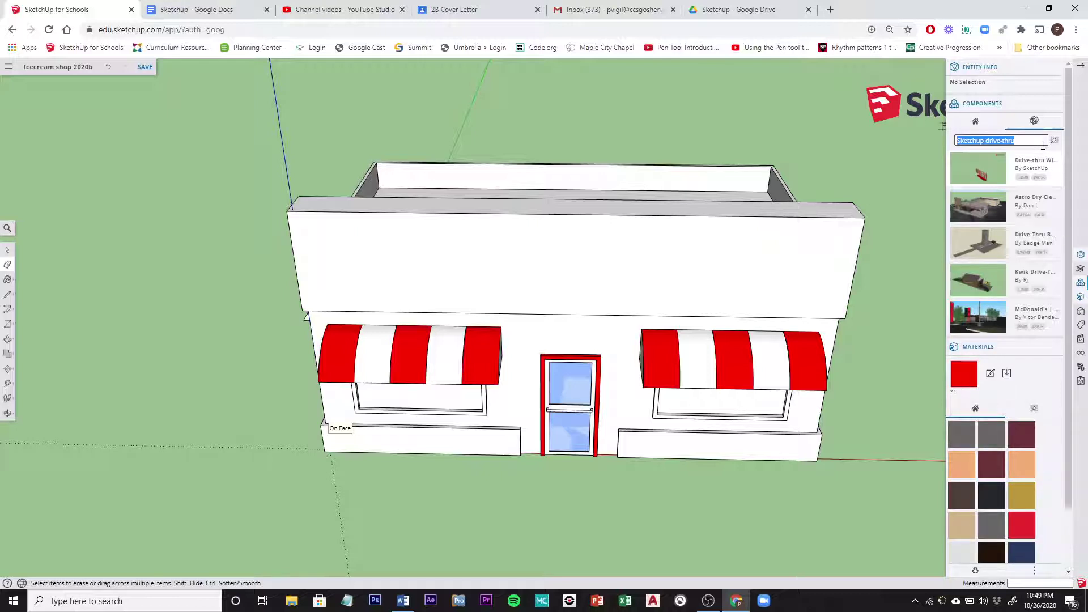
type("ske")
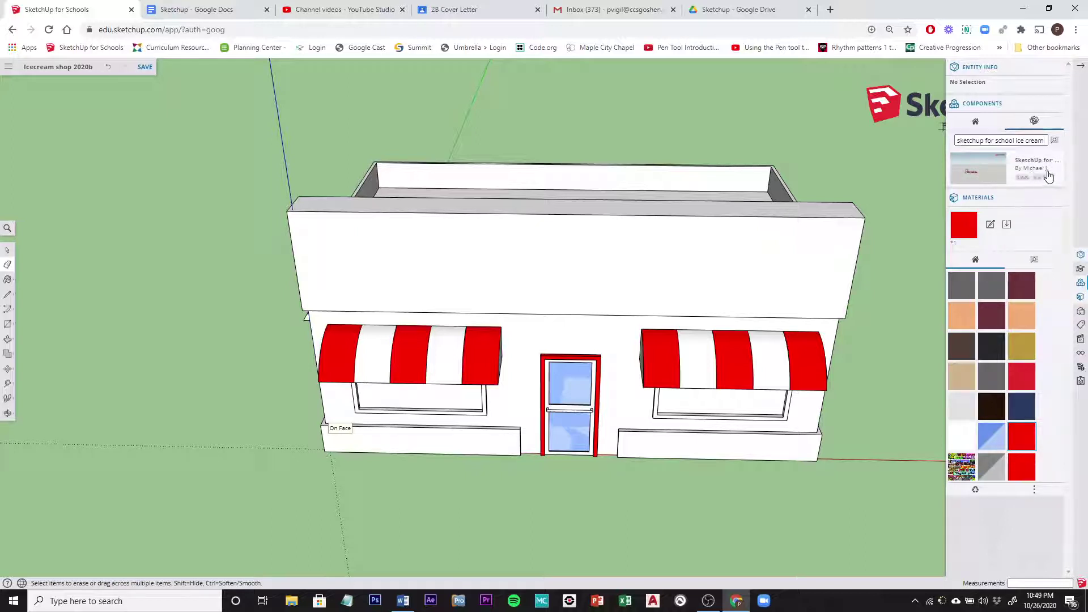
left_click(991, 171)
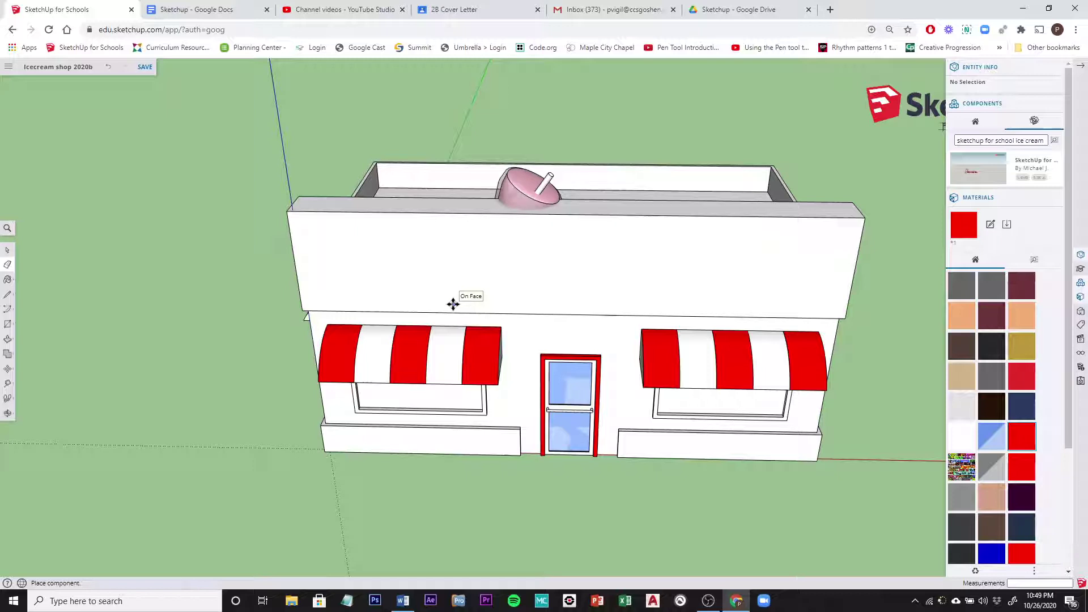
left_click(38, 303)
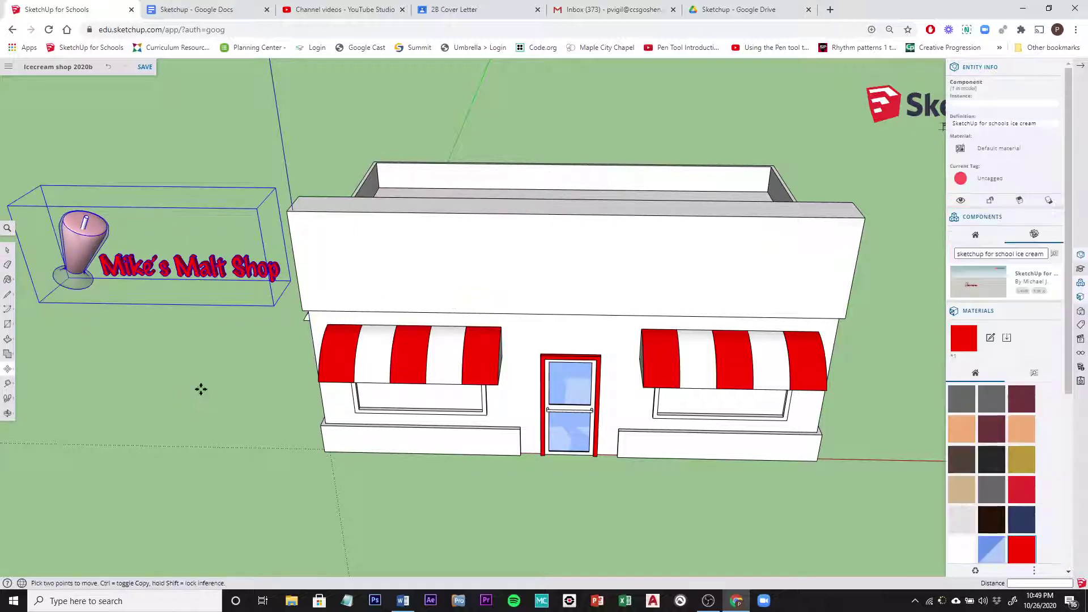
Move the malt shop sign from beside the building to the front of the pediment above the door
left_click(291, 280)
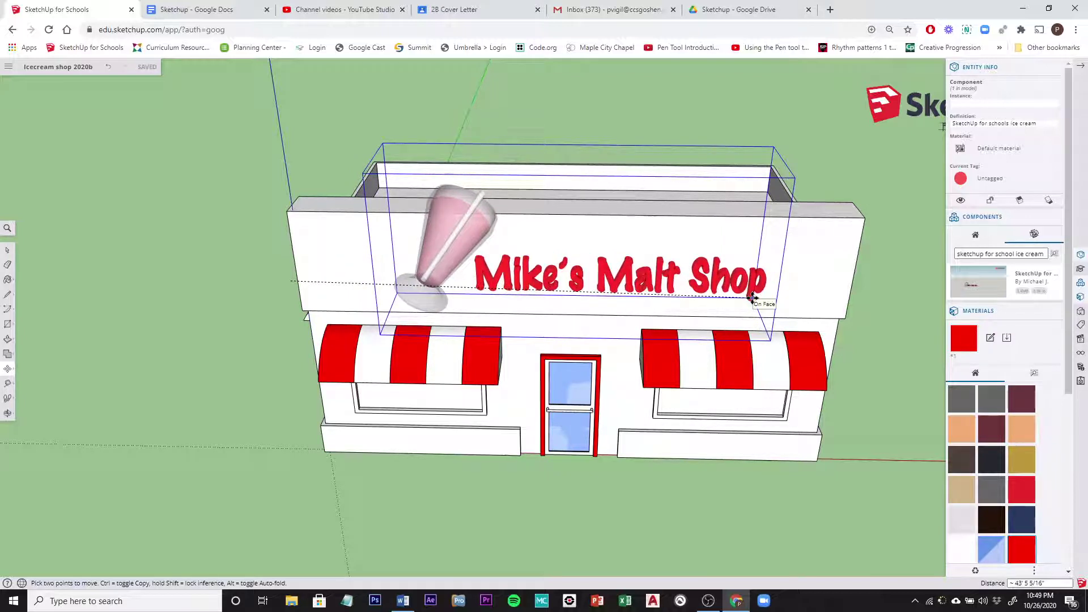
left_click(752, 297)
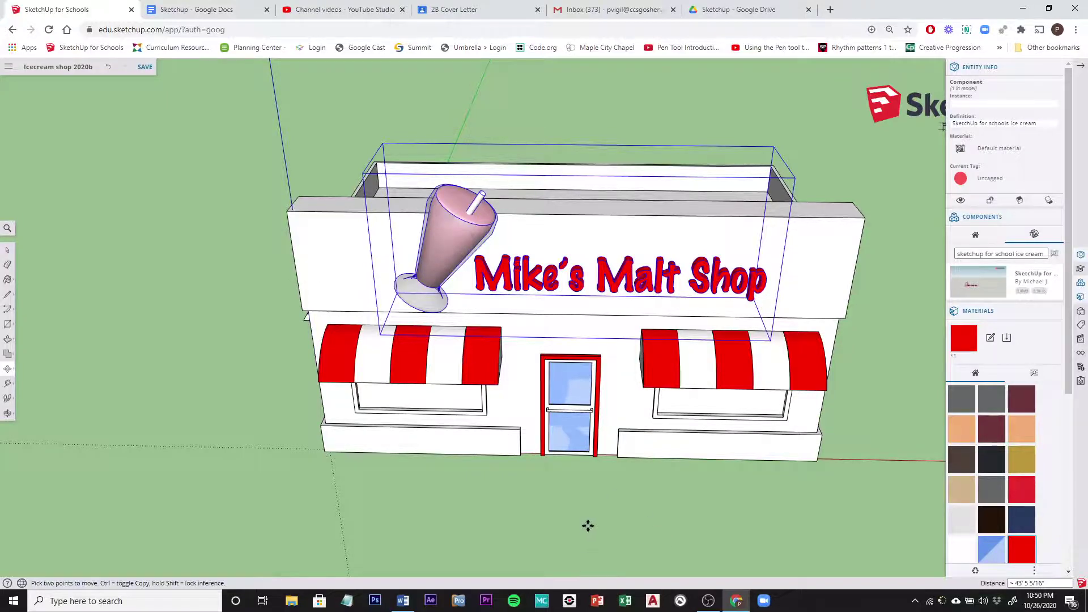
middle_click_drag(590, 525, 839, 459)
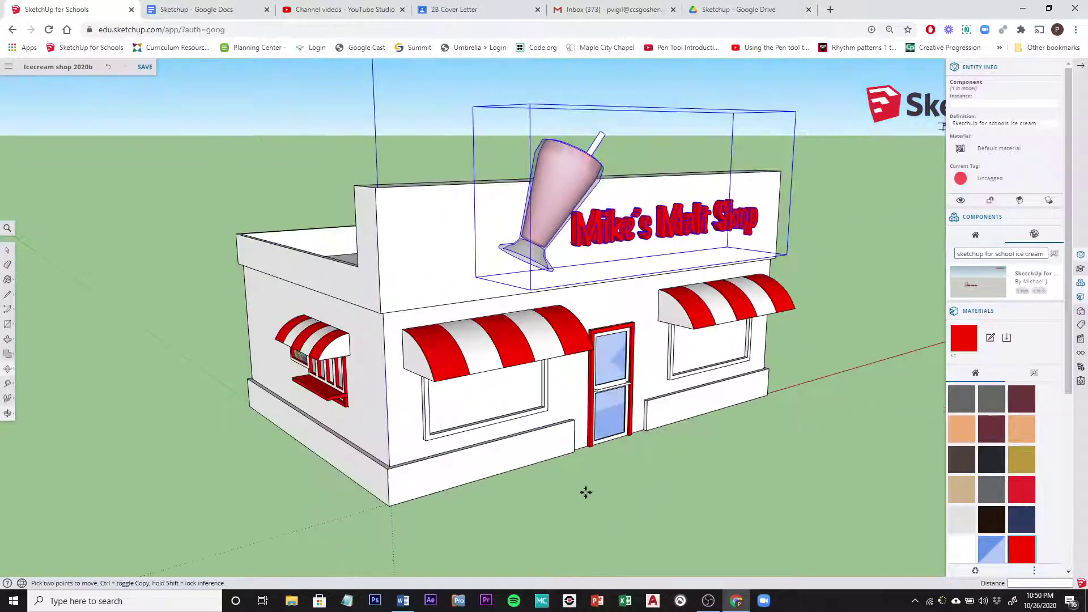
middle_click_drag(576, 501, 676, 484)
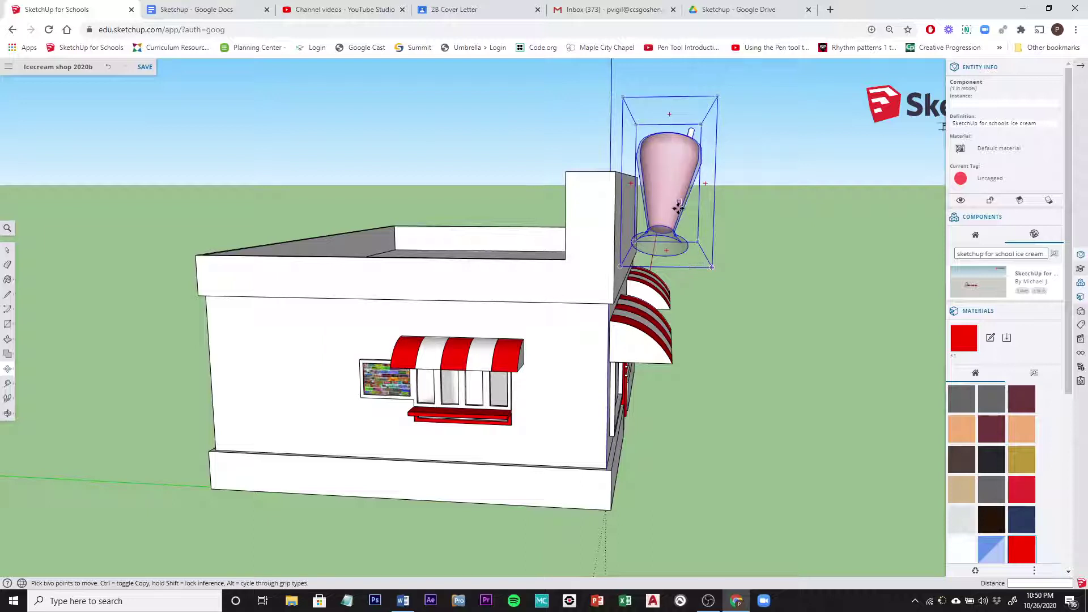
Try to shift the sign back against the pediment's front face, and pull it clear of the building again
left_click(667, 250)
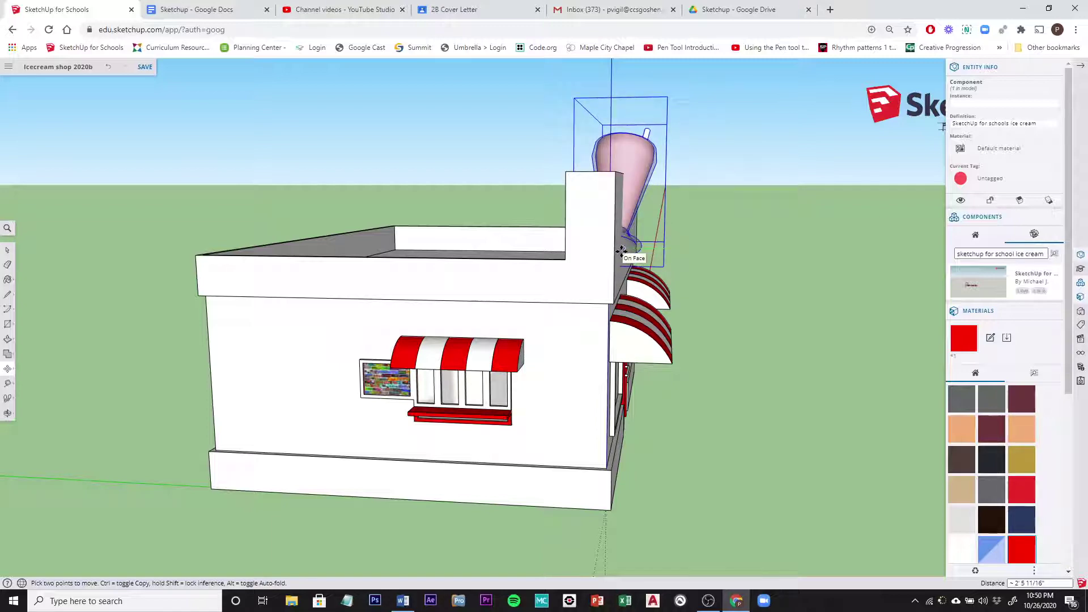
left_click(622, 250)
middle_click_drag(729, 231, 605, 301)
left_click(582, 320)
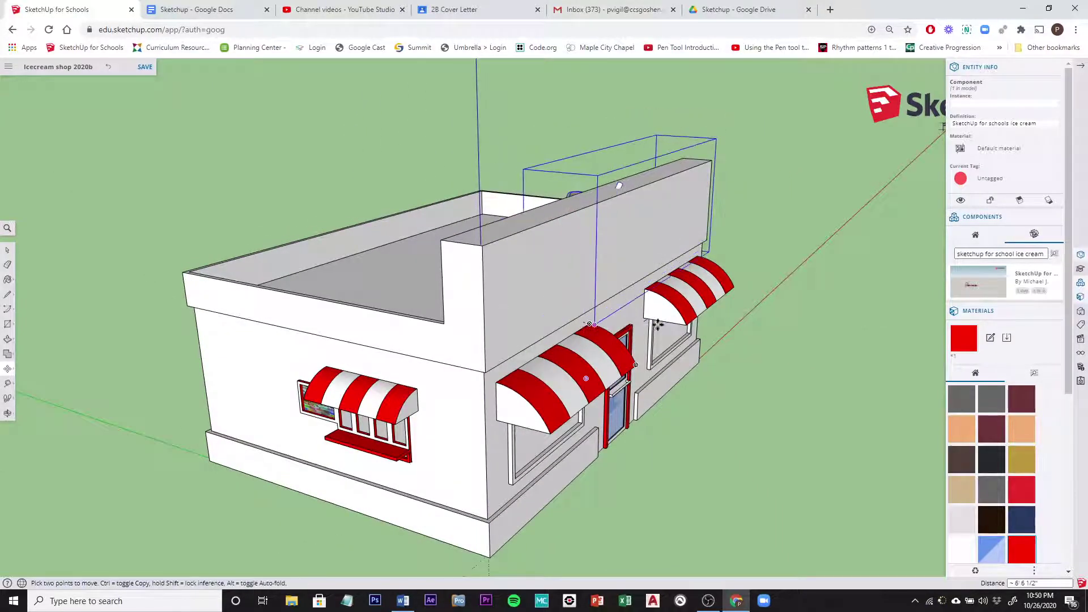
left_click(843, 354)
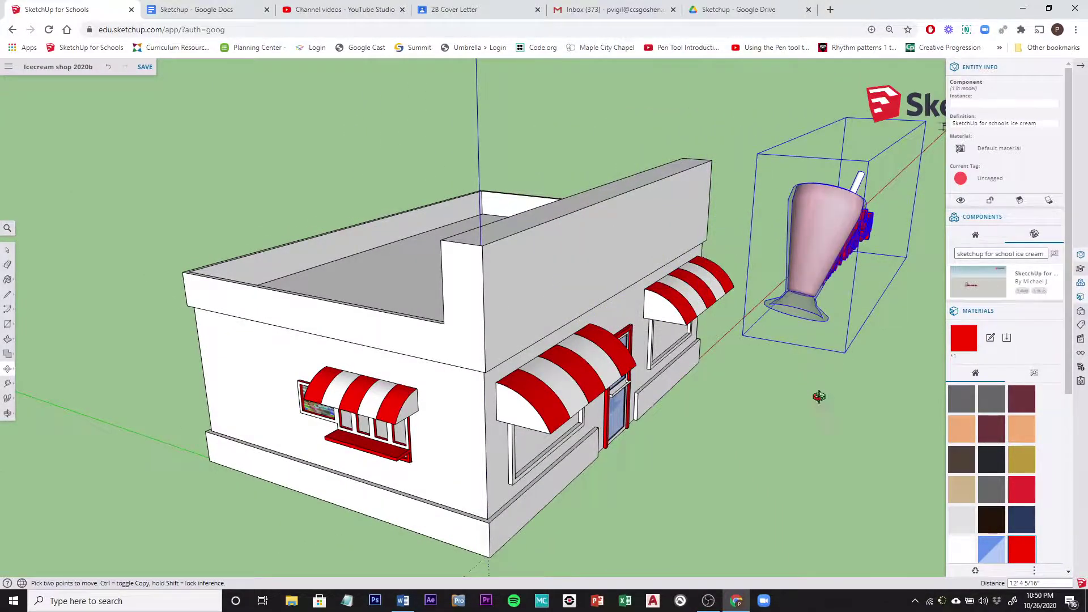
Move the sign onto the pediment's front face above the door, check its contact from both ends, and deselect it
middle_click_drag(826, 396, 205, 306)
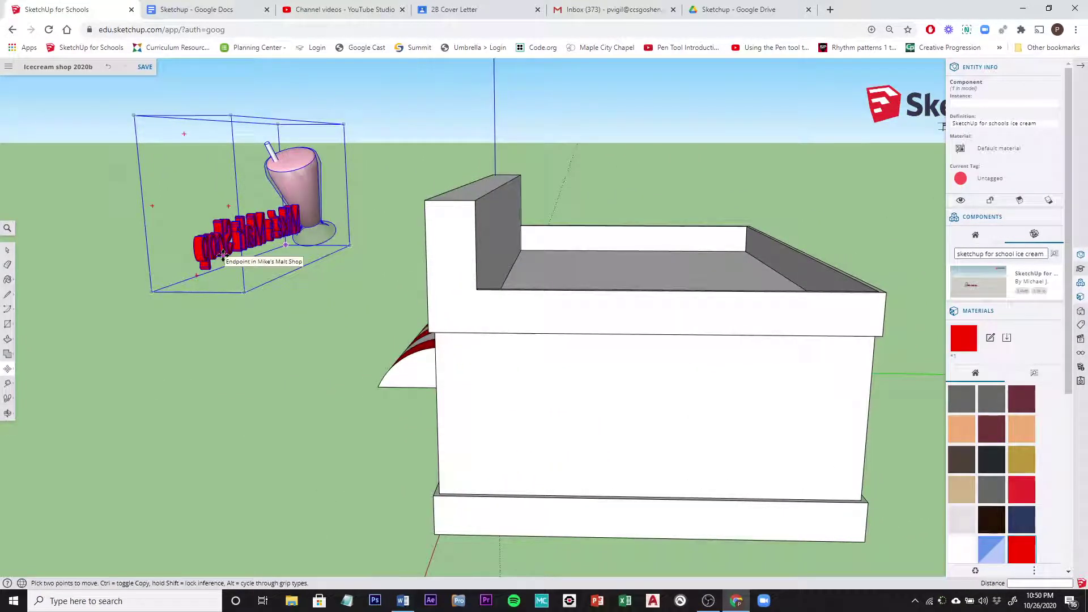
left_click(262, 248)
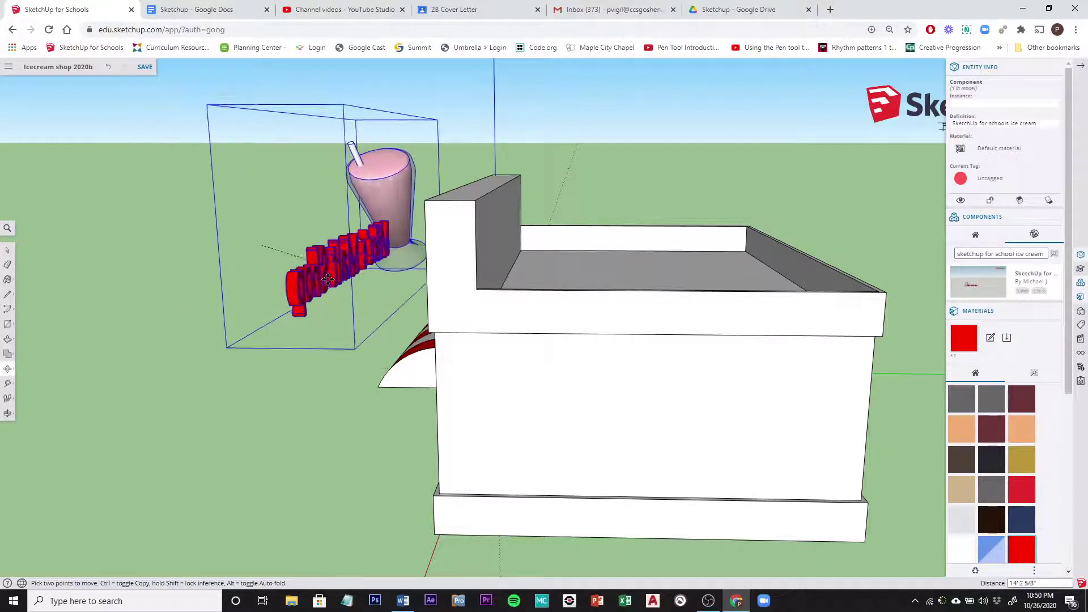
middle_click_drag(338, 274, 568, 285)
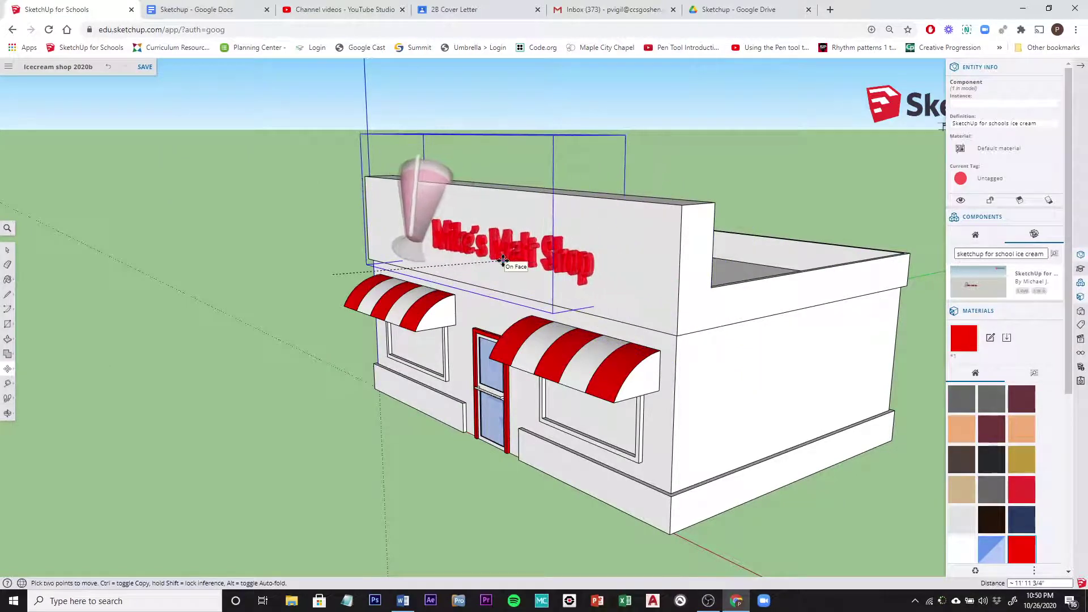
middle_click_drag(214, 260, 707, 459)
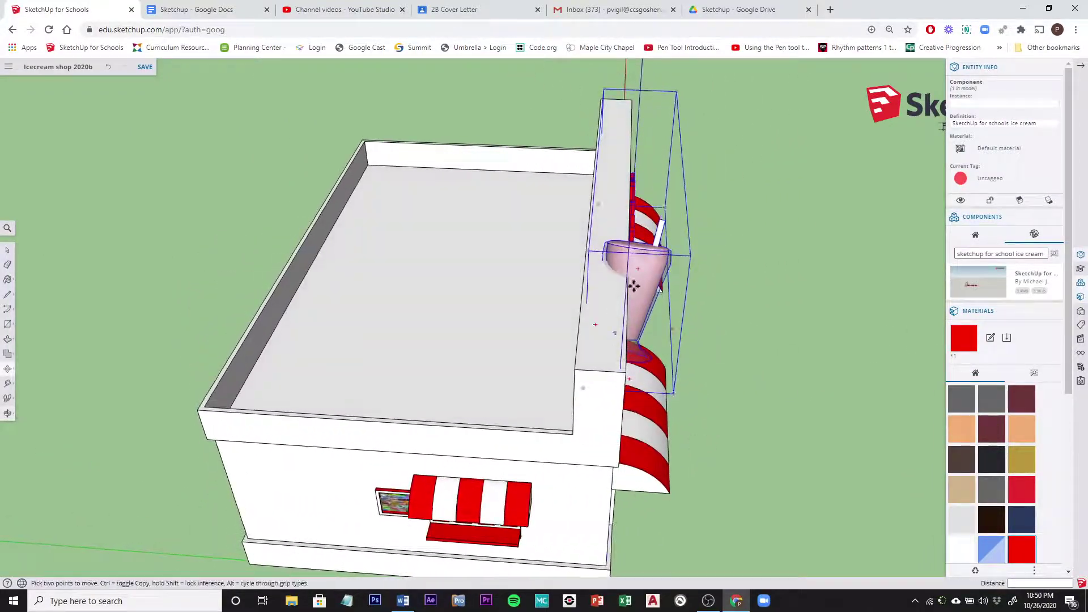
middle_click_drag(770, 364, 414, 313)
middle_click_drag(773, 340, 574, 305)
scroll(473, 356, "up", 3)
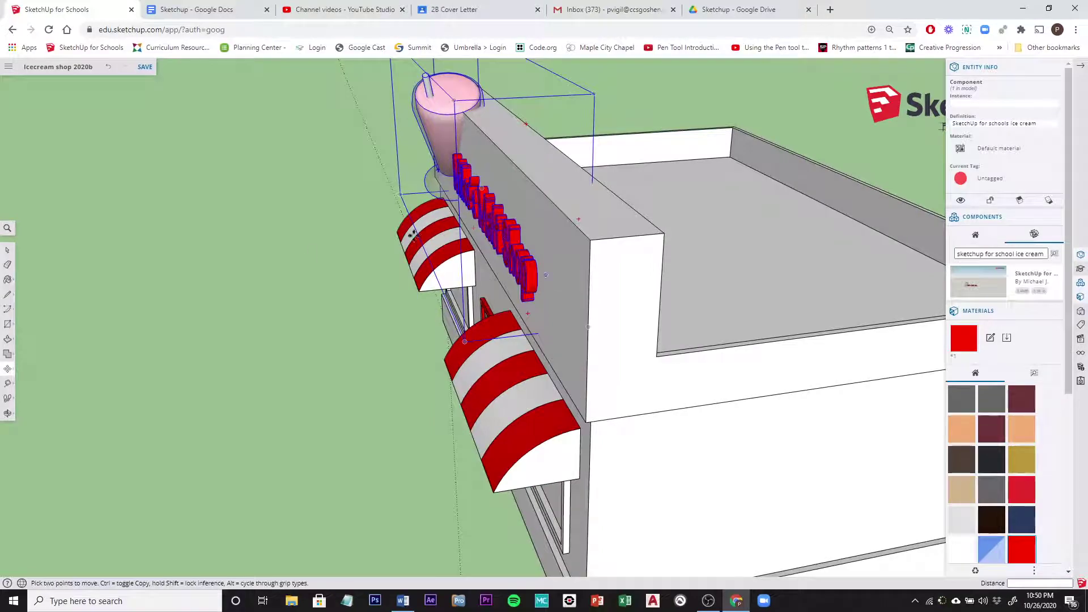
middle_click_drag(312, 253, 588, 414)
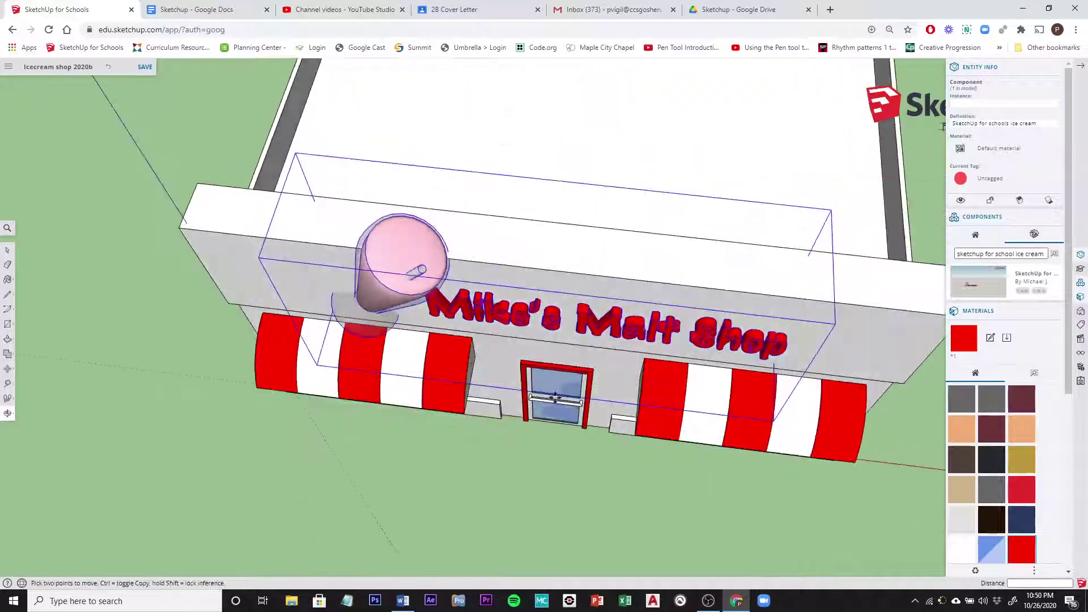
left_click(7, 250)
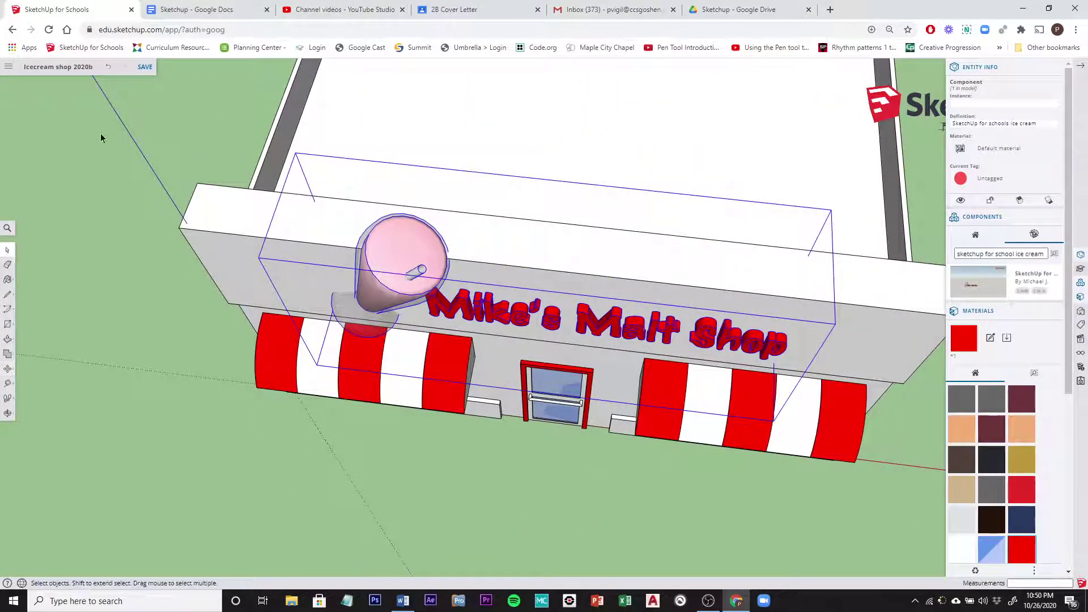
left_click(85, 156)
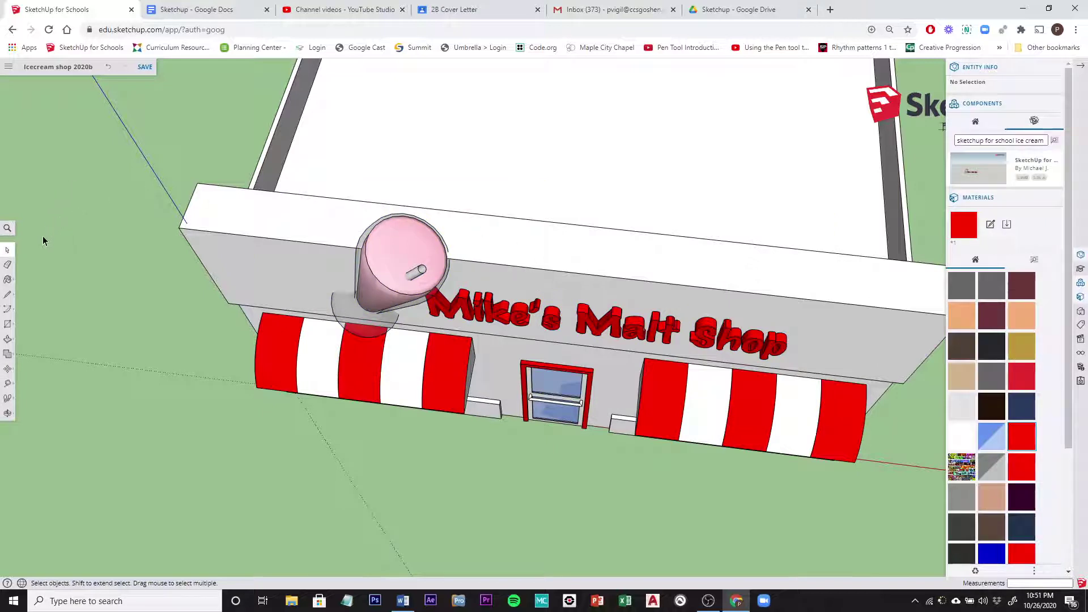
Draw a line across the pediment's top face from the midpoint of its back edge to its front edge
left_click(8, 294)
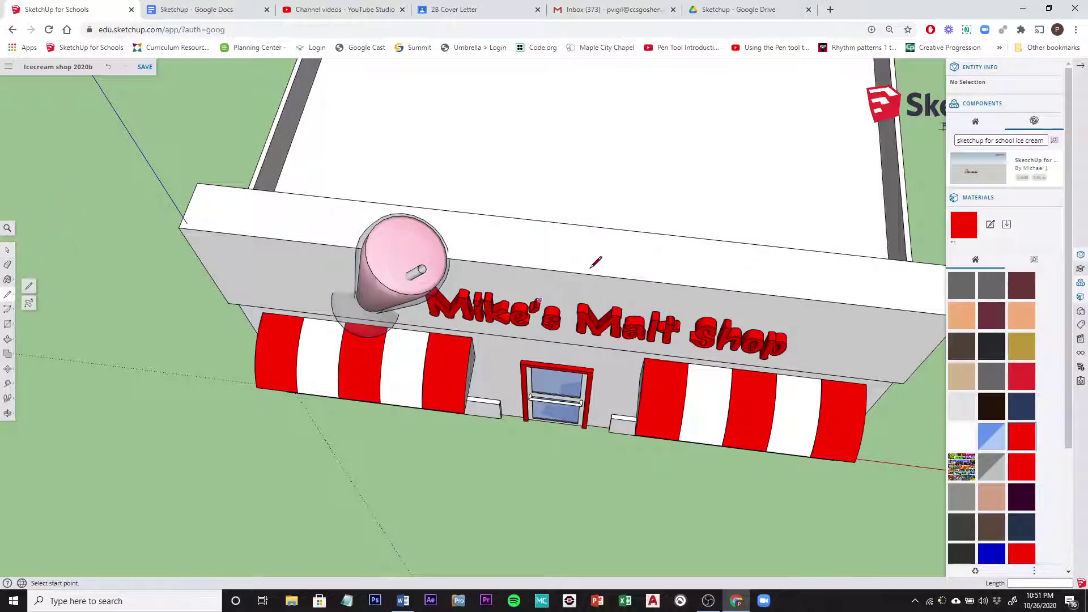
left_click(566, 223)
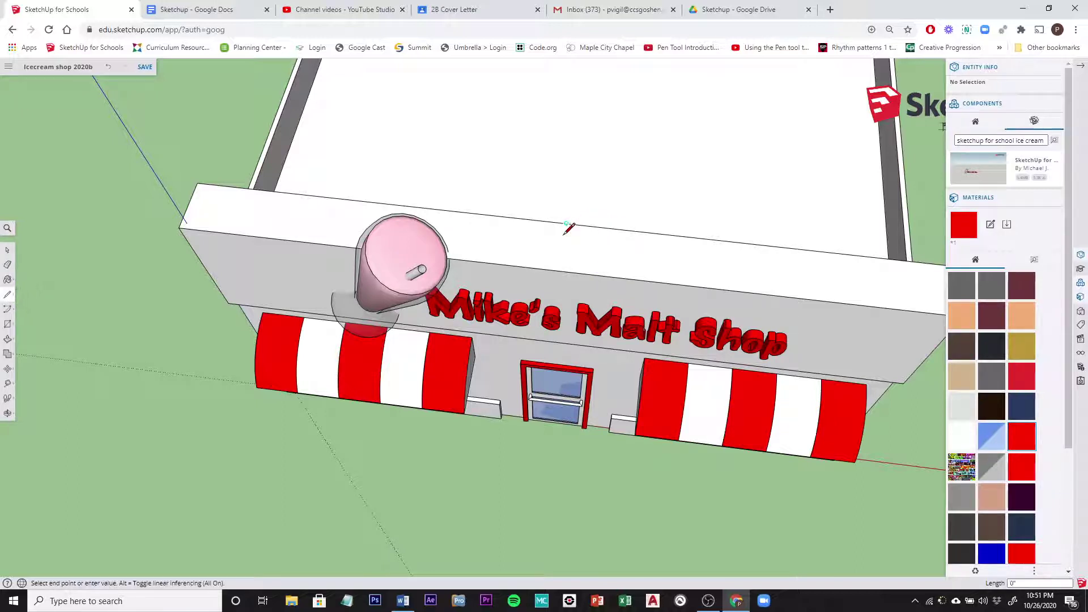
left_click(560, 271)
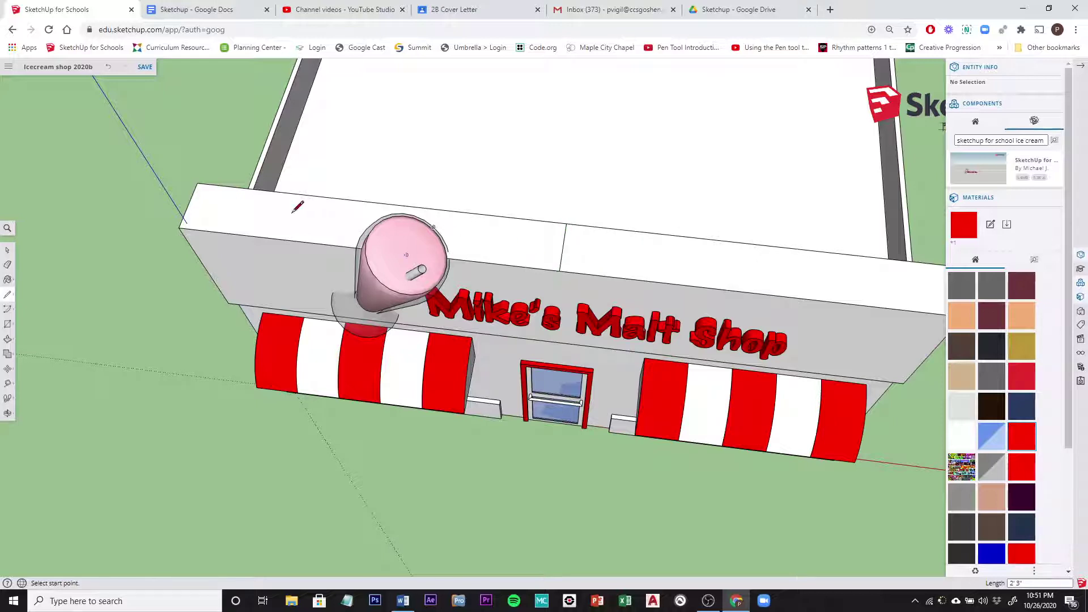
Draw a golden-section rectangle of 3' 7 11/16" by 2' 3" on the pediment's top at the drive-thru end
left_click(8, 323)
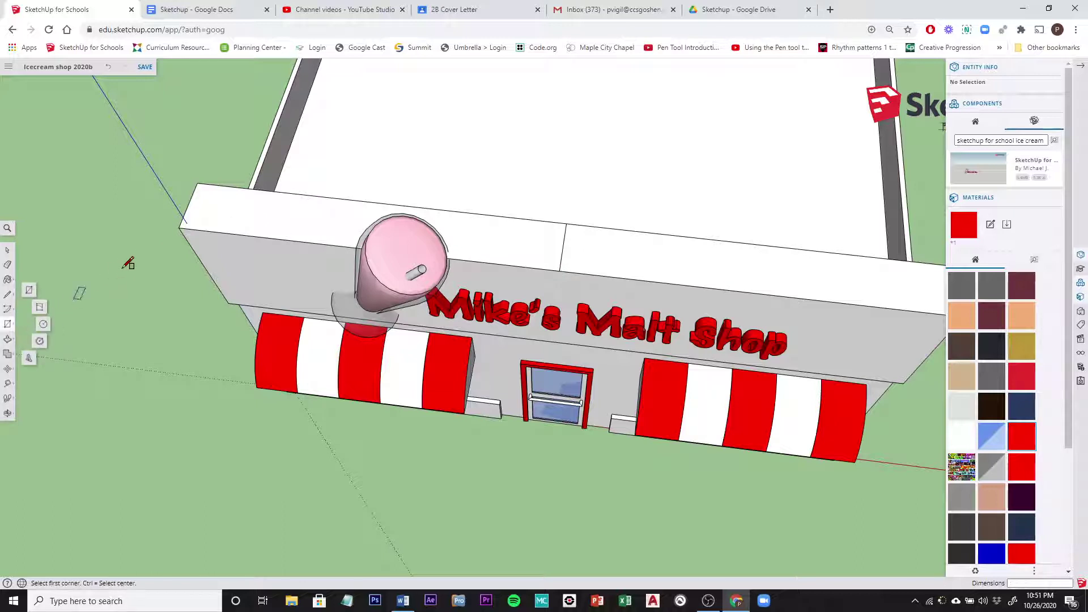
left_click(197, 183)
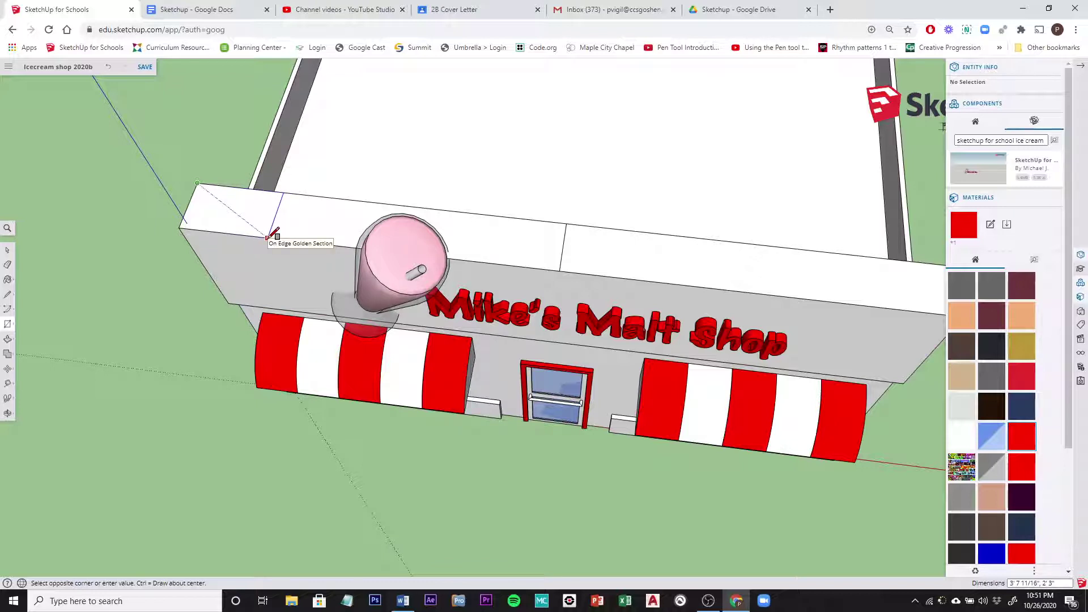
left_click(267, 237)
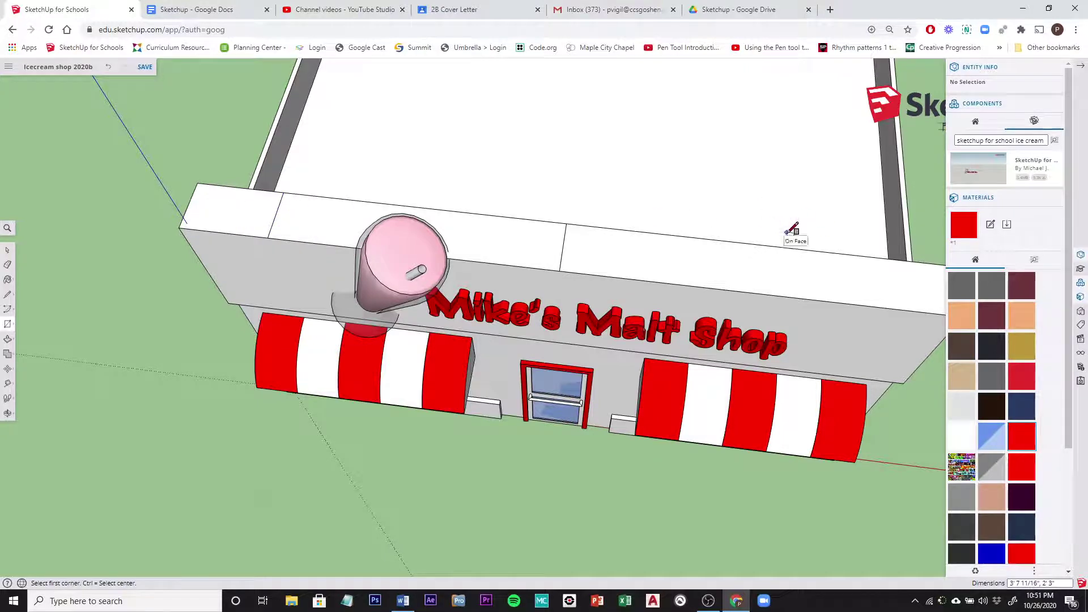
Draw a matching golden-section rectangle of 3' 7 11/16" by 2' 3" on the pediment's top at the end opposite the drive-thru
key("o")
left_click_drag(782, 235, 739, 226)
key("r")
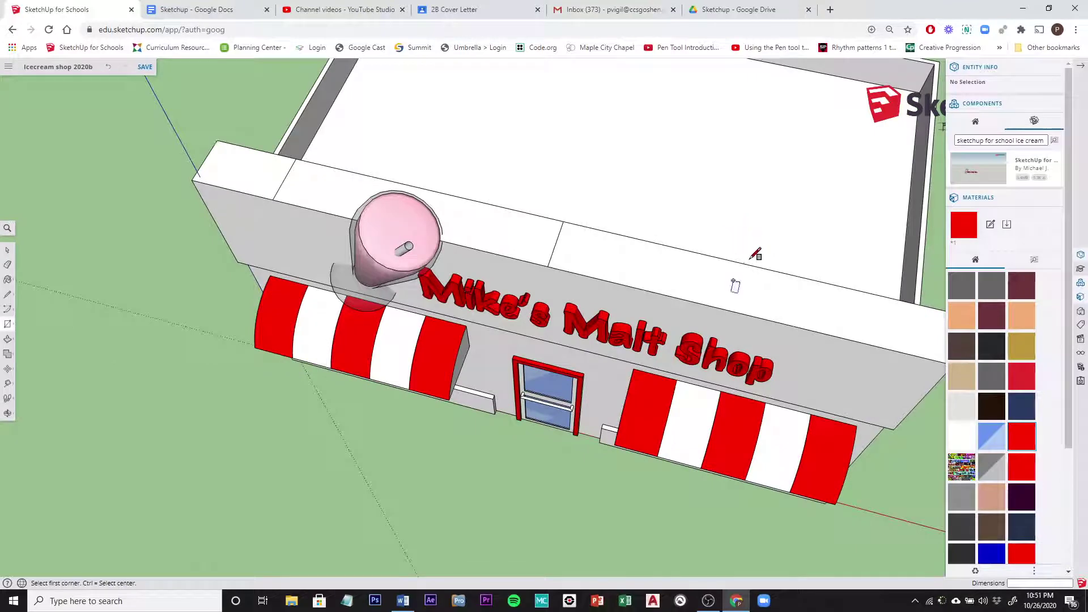
middle_click_drag(761, 263, 793, 292)
left_click(790, 293)
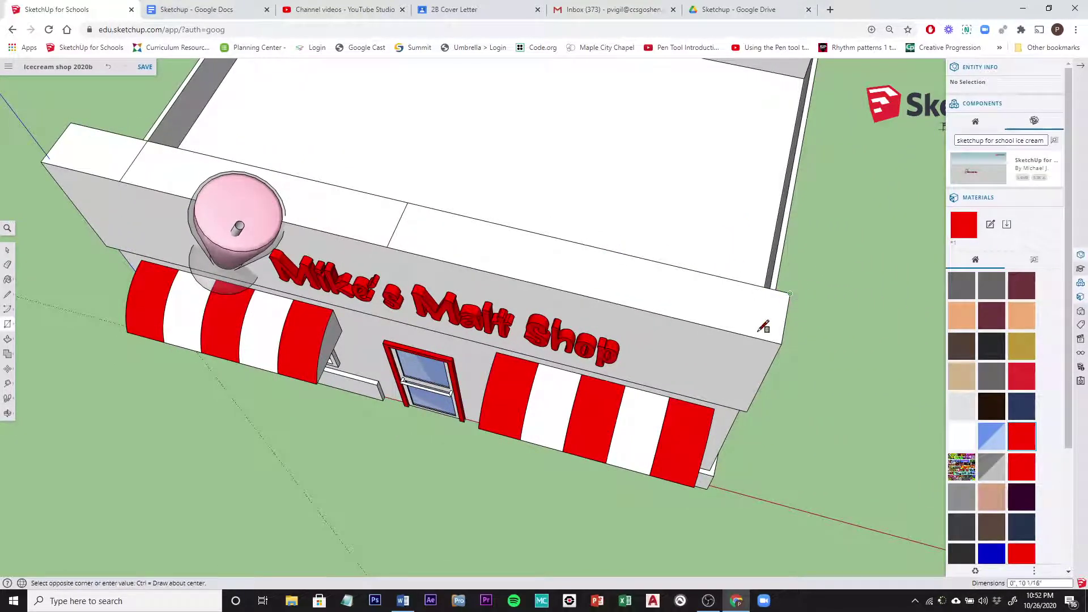
left_click(683, 319)
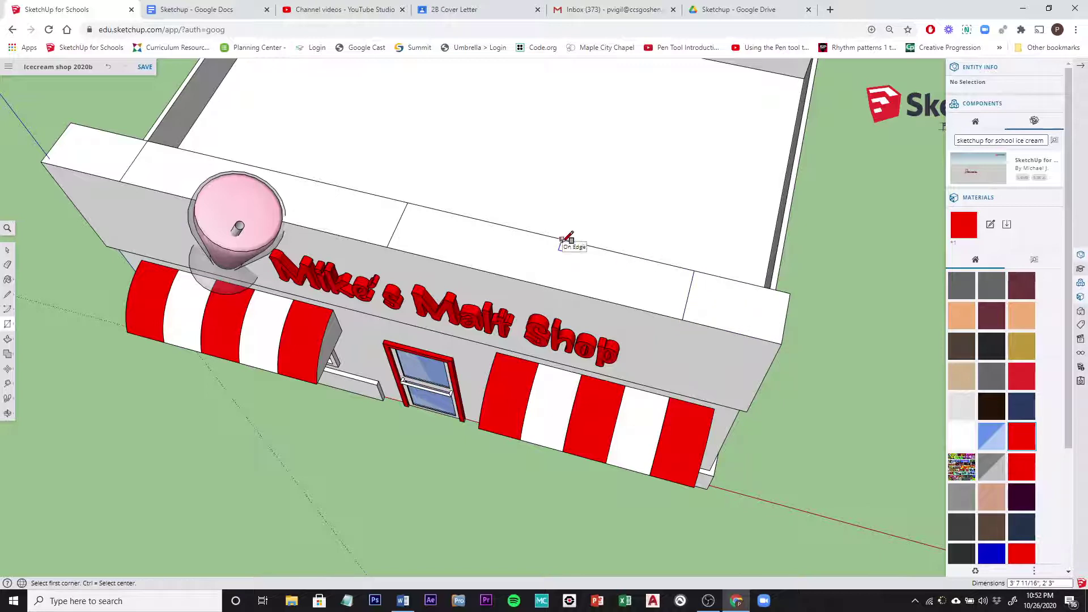
Raise the center line on the pediment's top 4' along the blue axis to form a peak
left_click(8, 253)
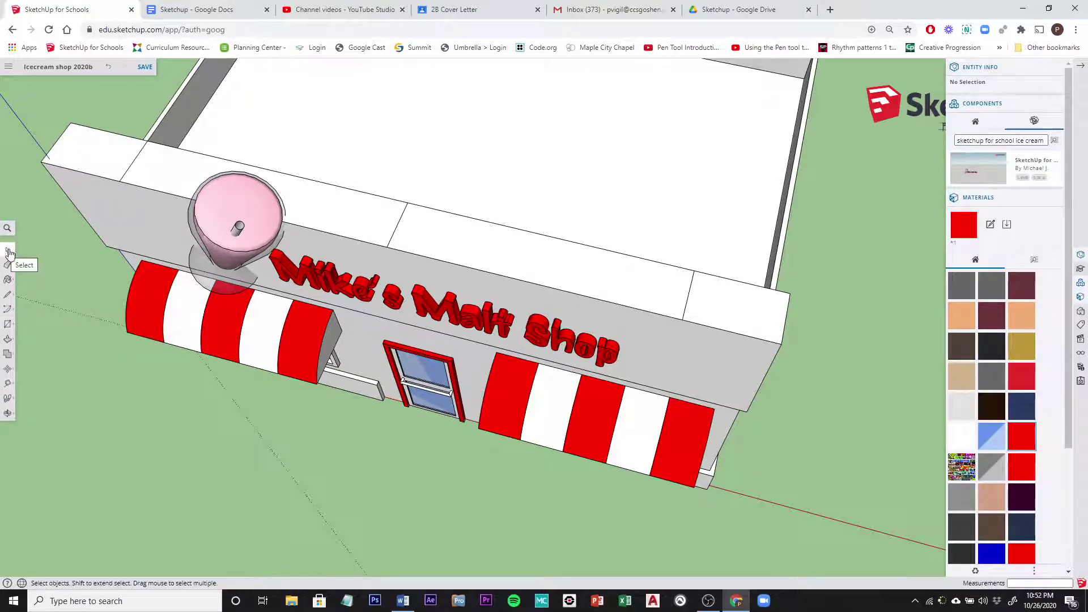
left_click(397, 225)
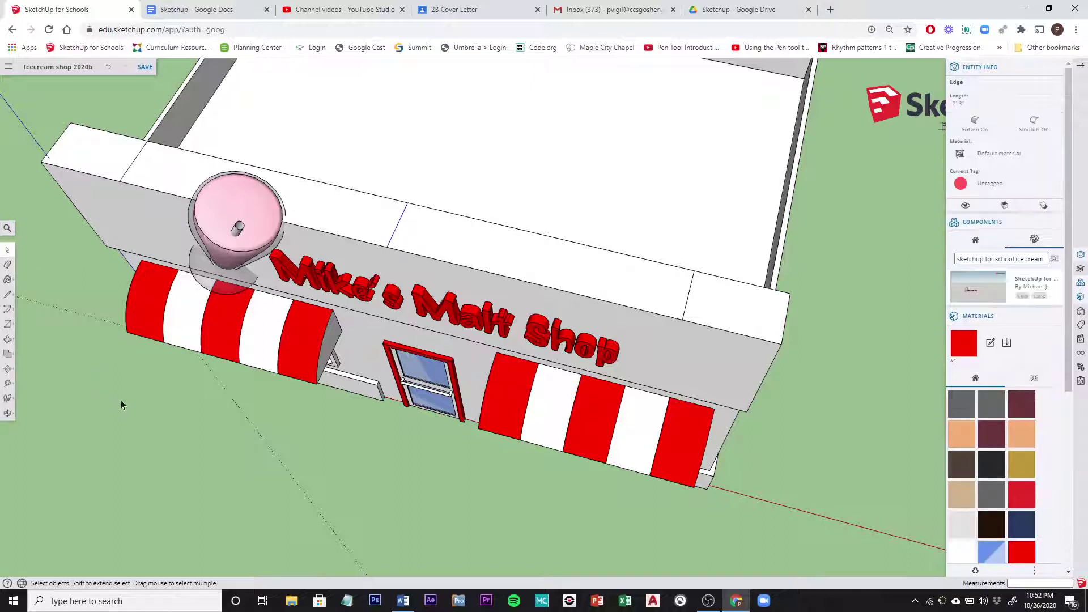
middle_click_drag(203, 433, 266, 256)
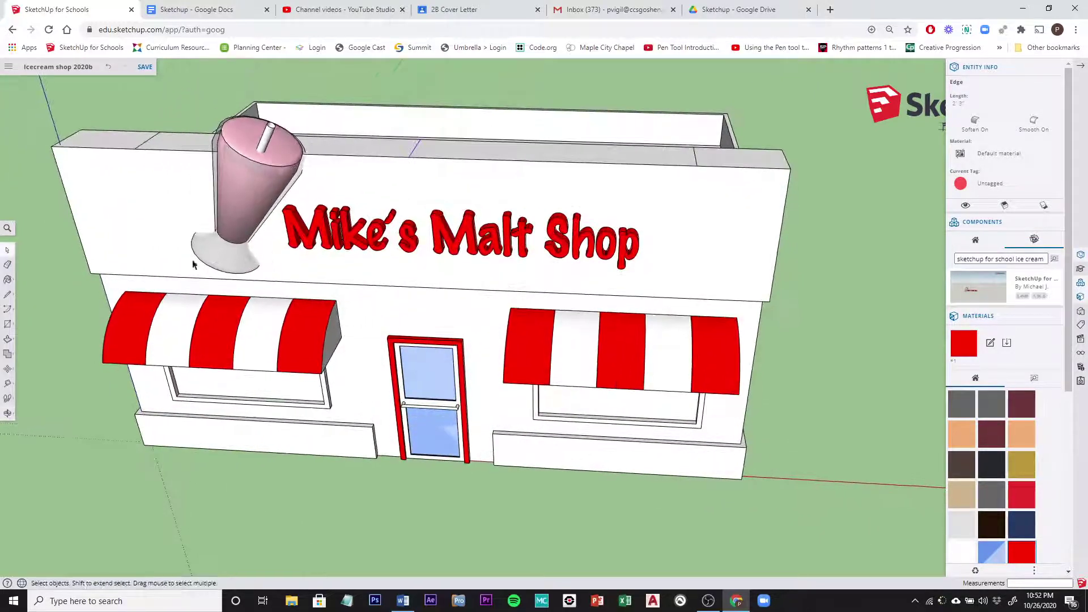
left_click(8, 370)
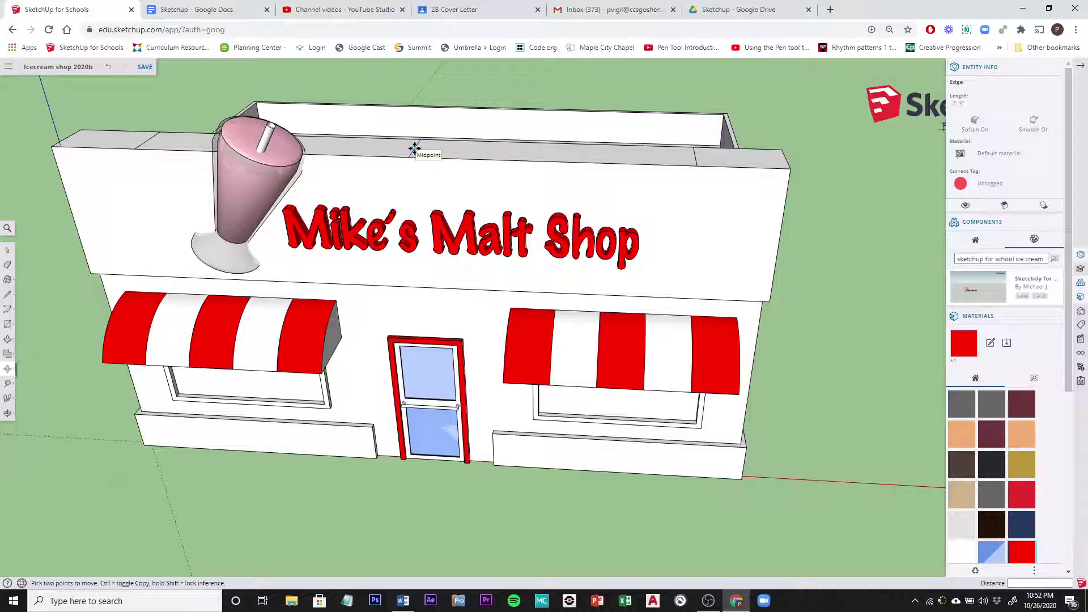
left_click(414, 149)
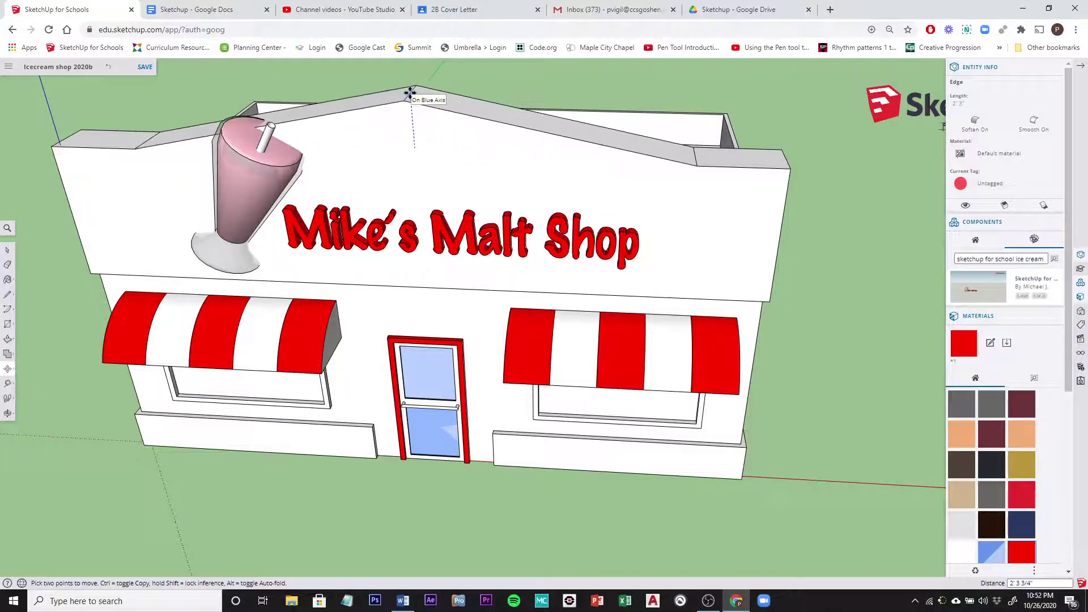
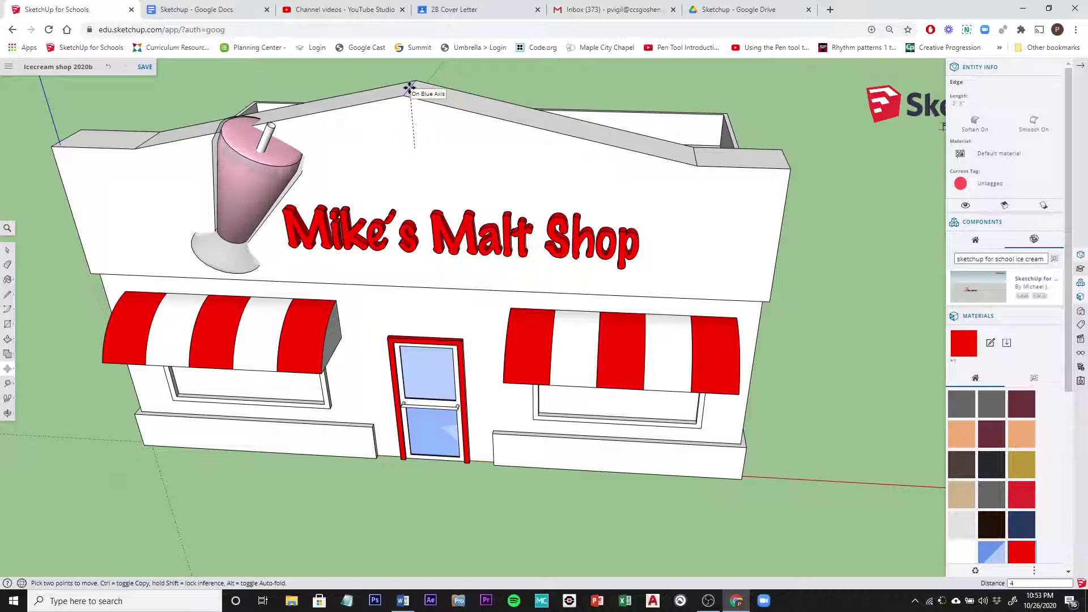
key("Return")
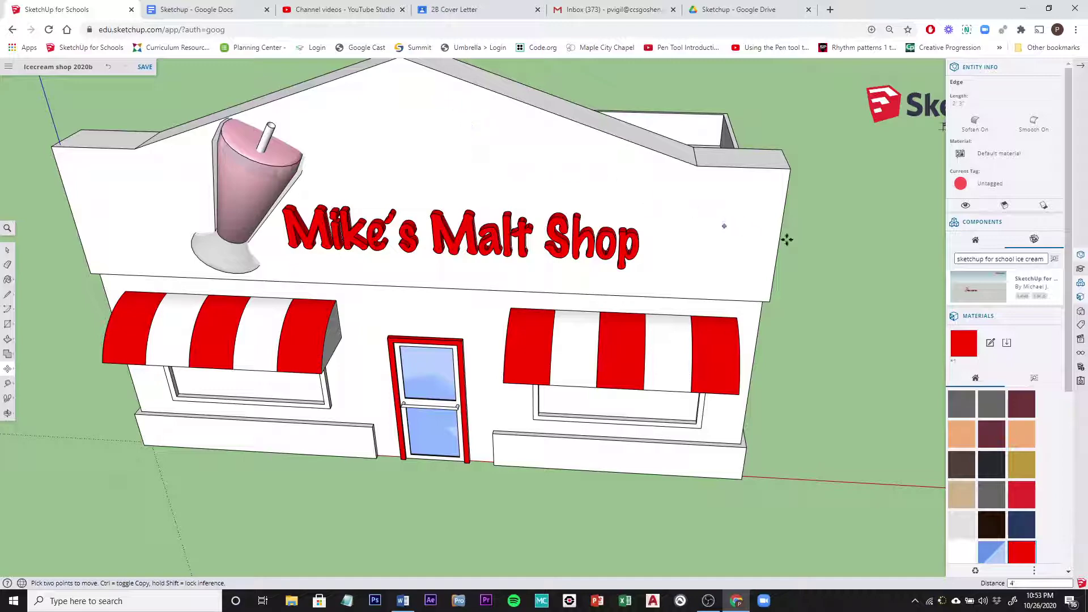
Check the offset distance in the Google Docs instructions and offset the outline of the pediment's front face inward by 10"
middle_click_drag(814, 277, 644, 277)
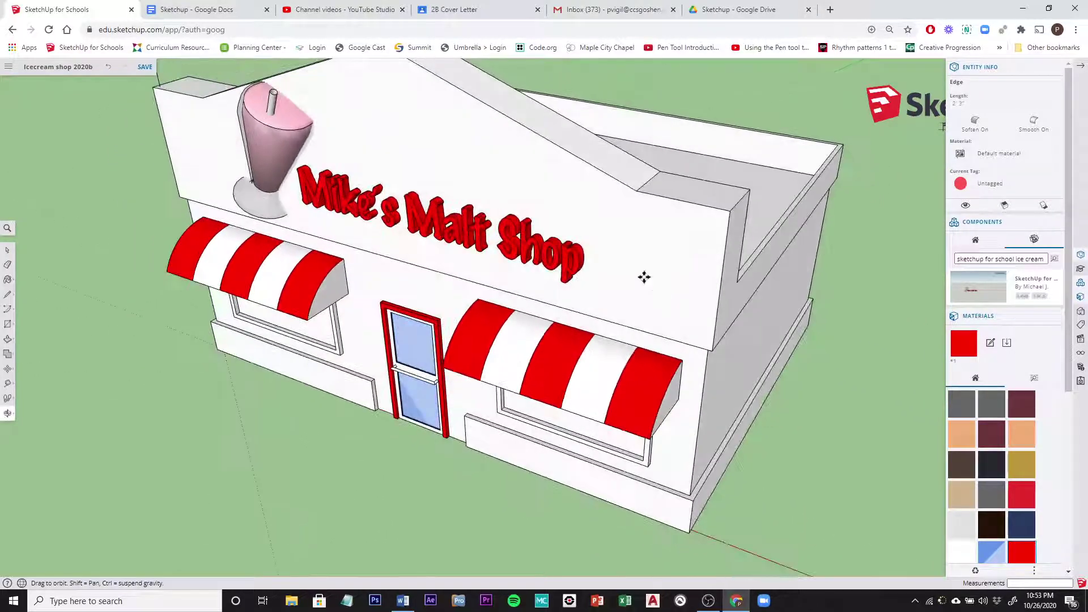
key("m")
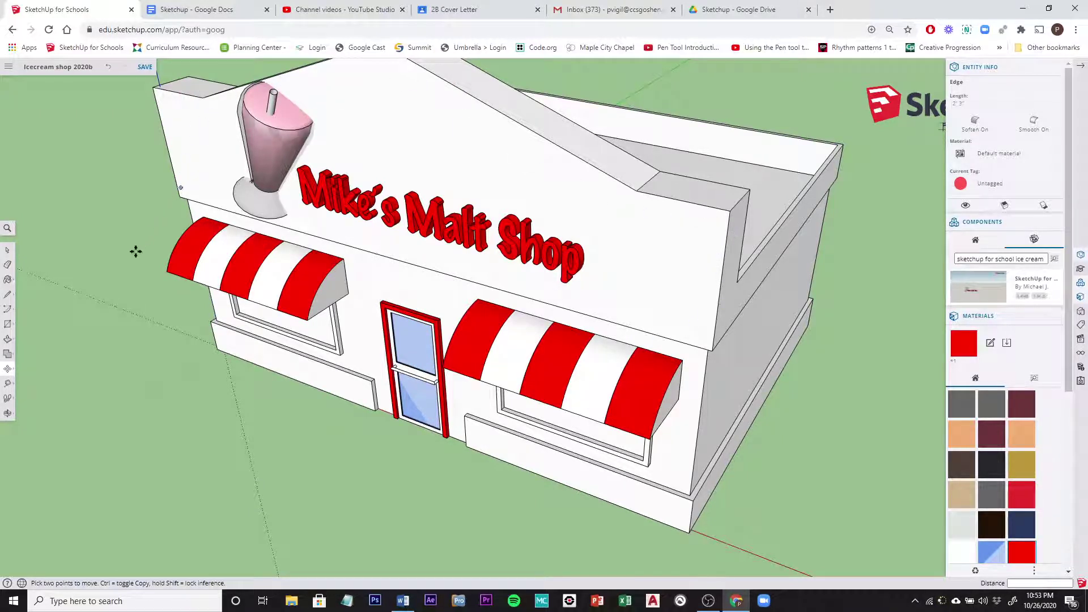
mouse_move(9, 375)
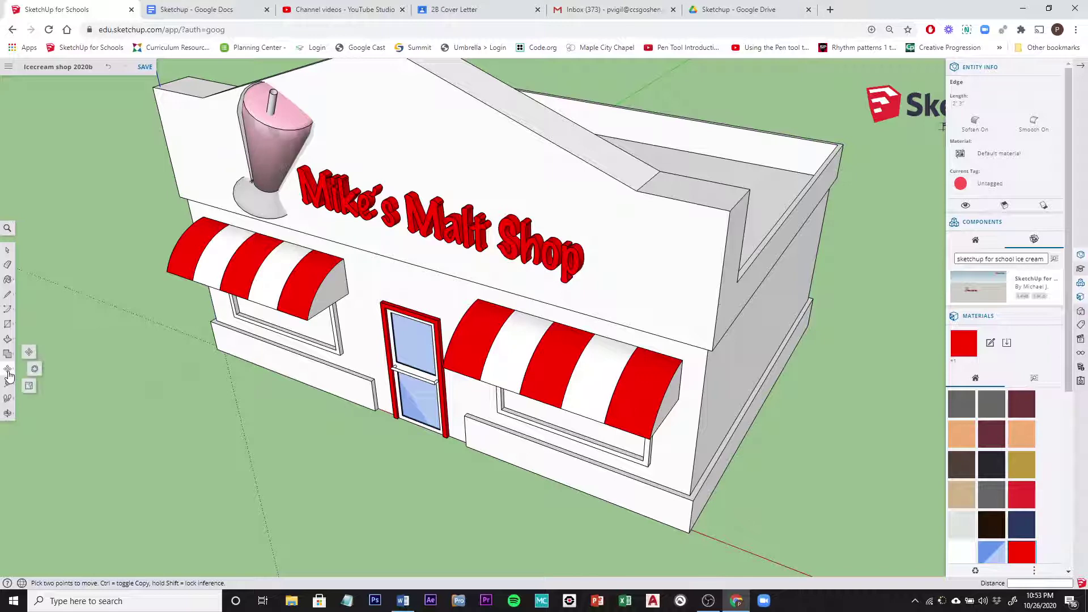
left_click(6, 340)
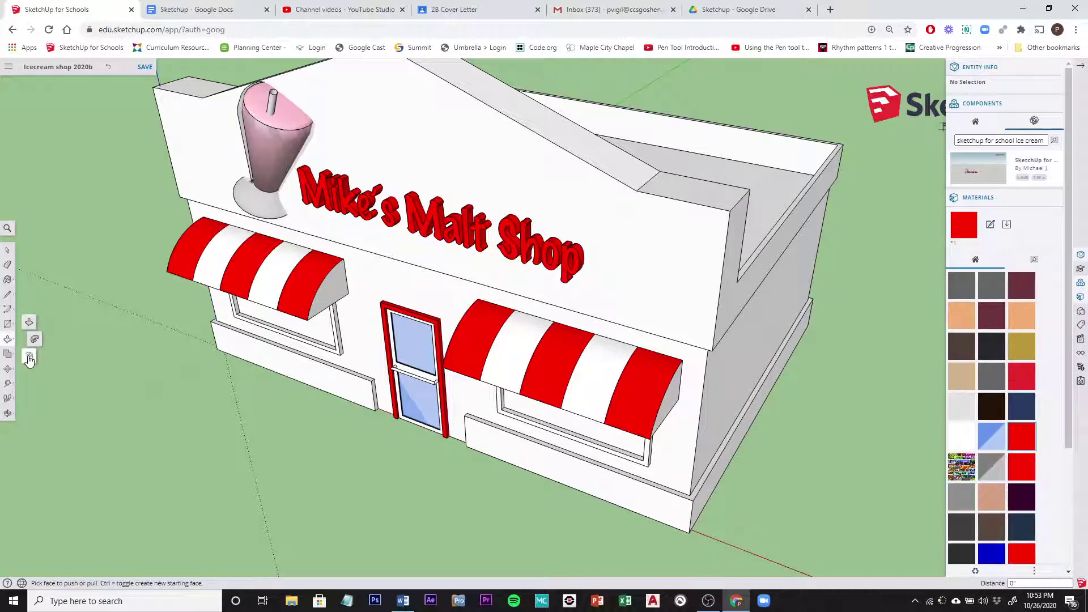
left_click(29, 360)
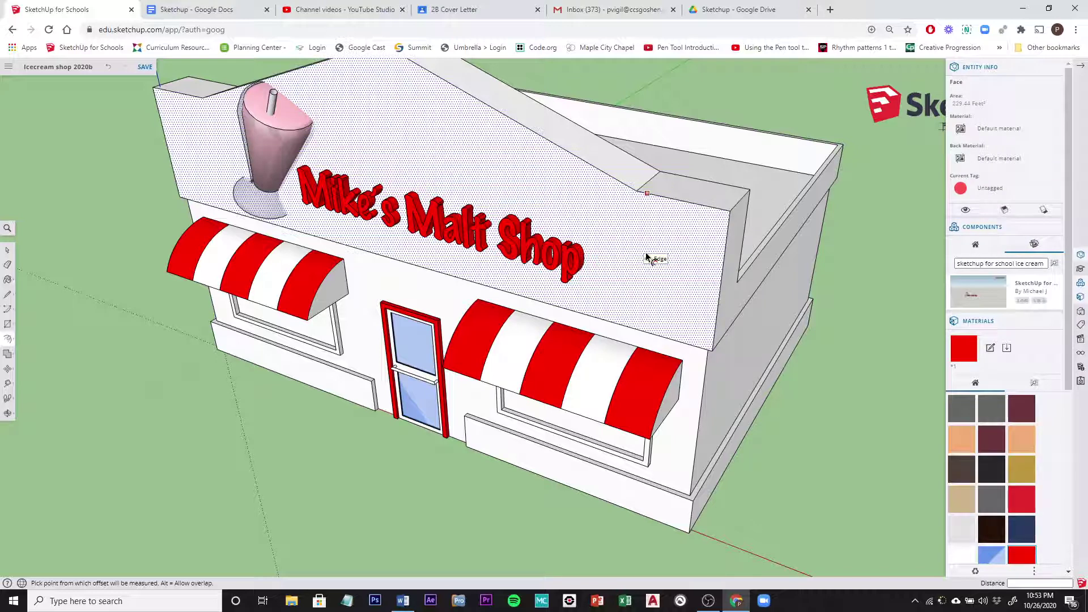
left_click(646, 255)
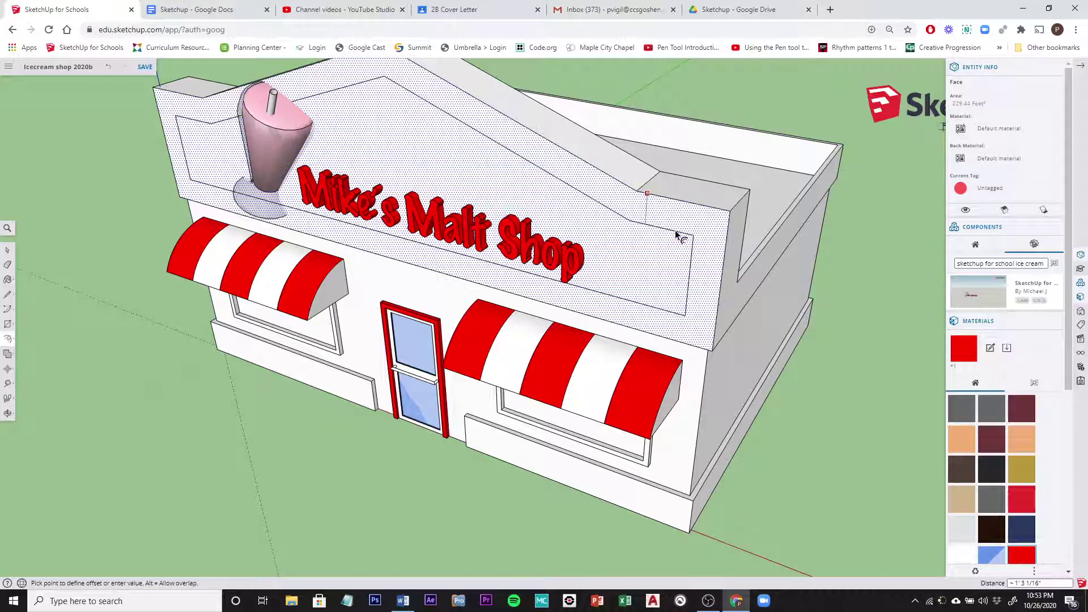
left_click(199, 11)
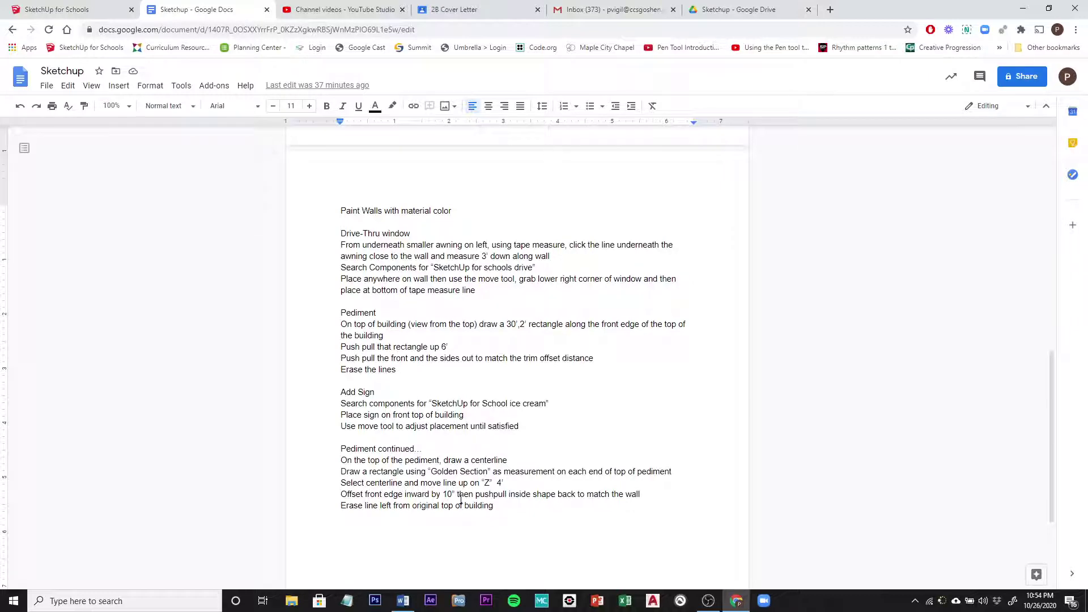
left_click(87, 11)
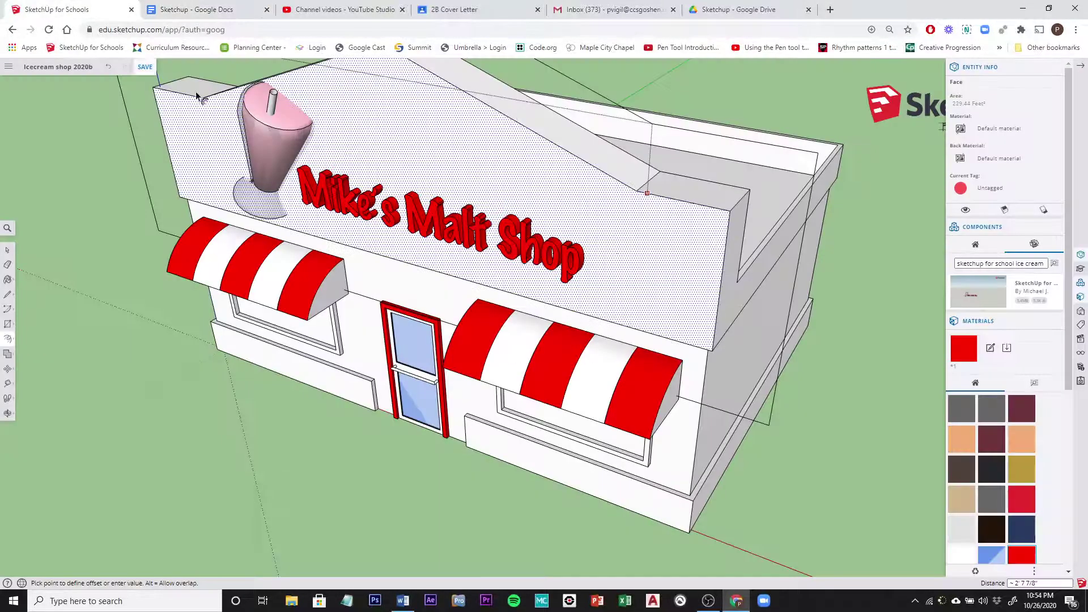
left_click(688, 244)
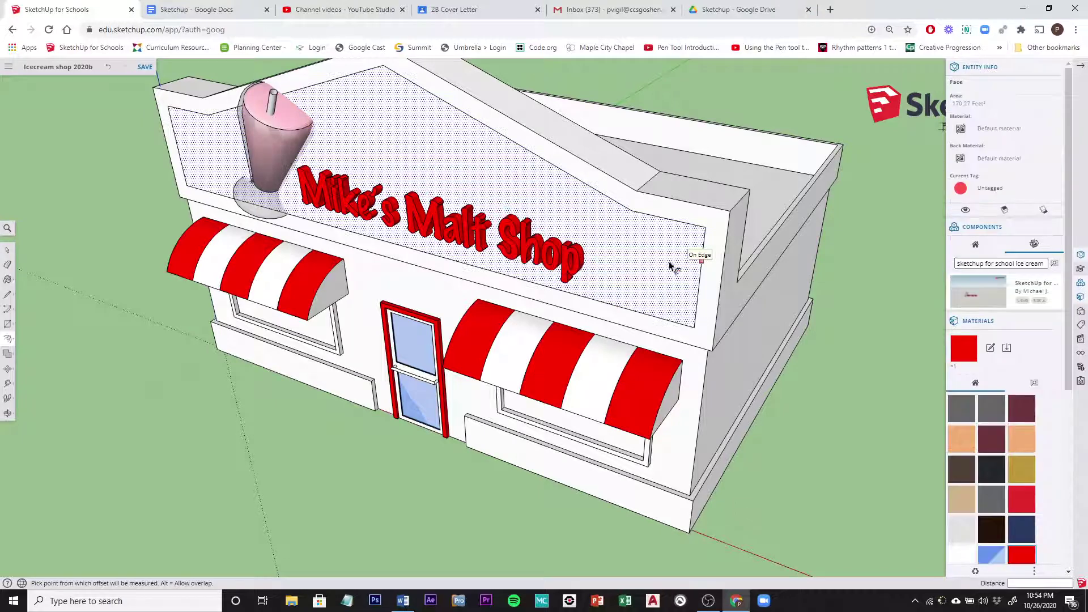
key("Escape")
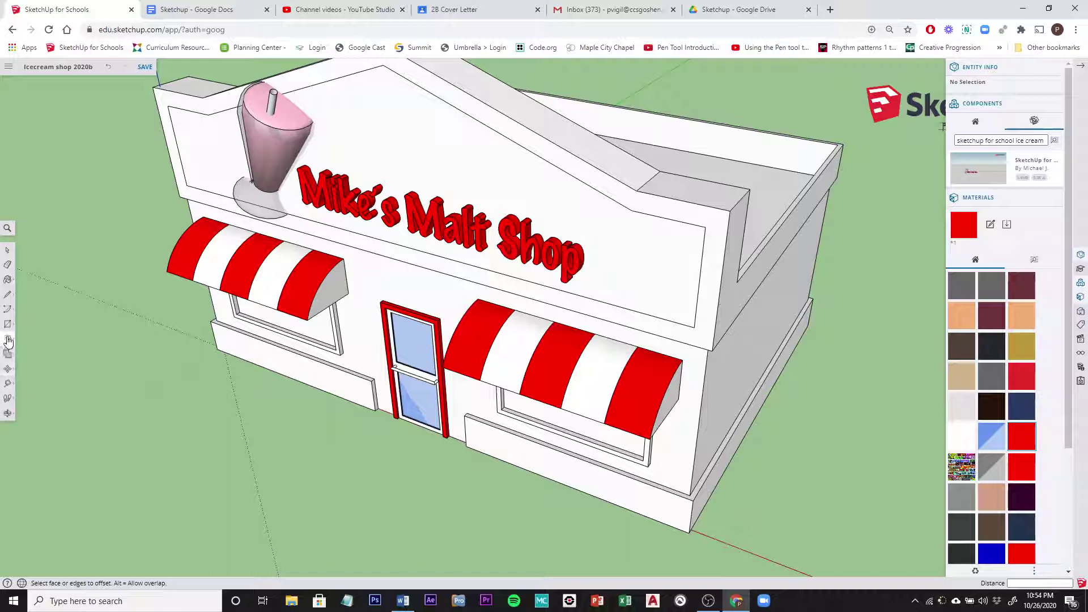
Push the pediment's inset front face back 3" to match the wall below and erase the leftover line across it
mouse_move(8, 340)
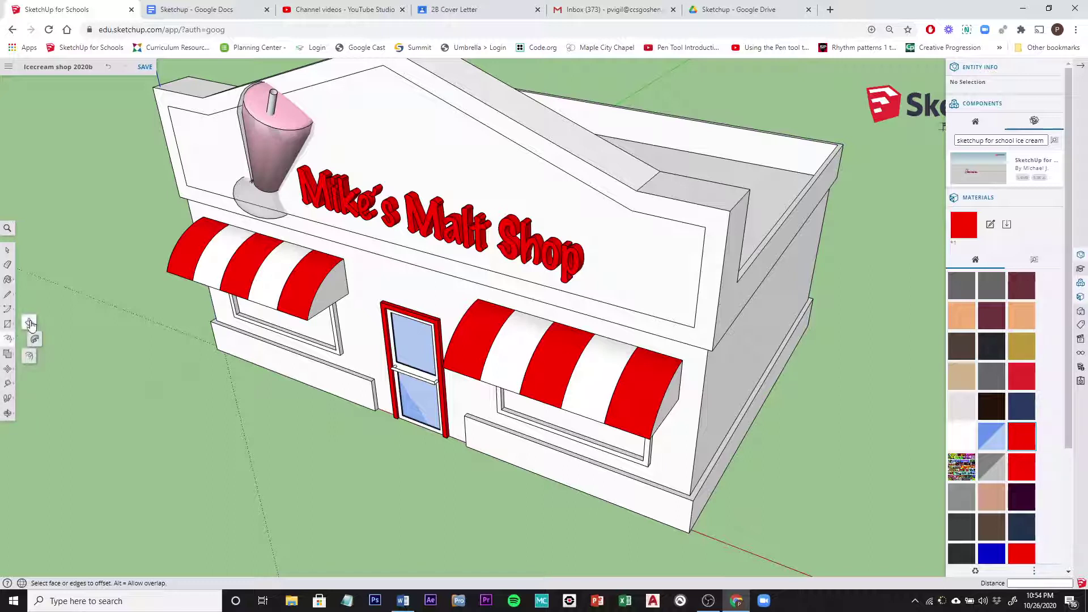
left_click(30, 324)
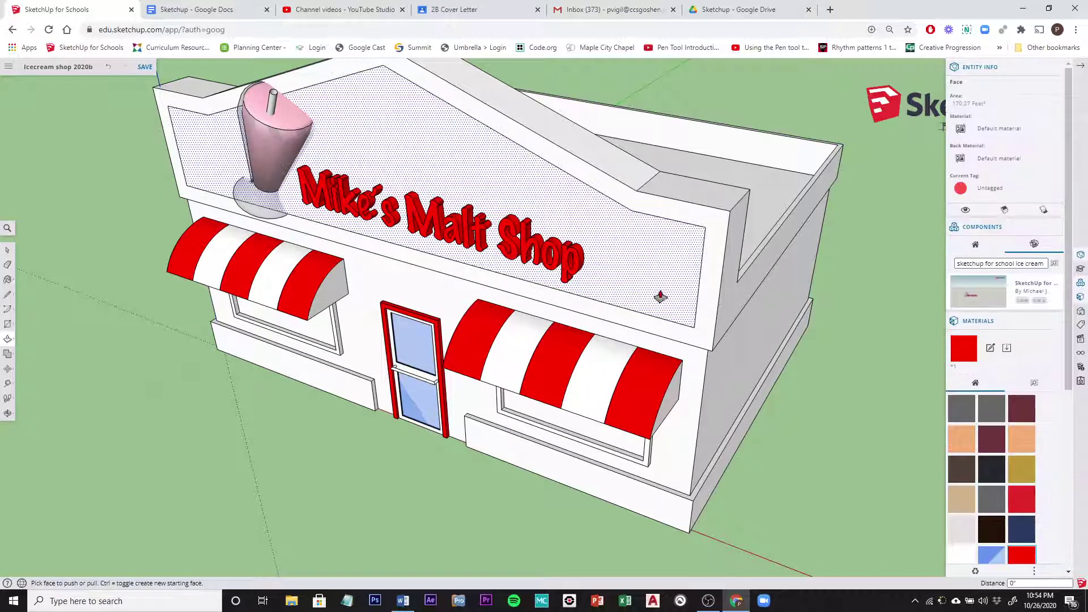
left_click_drag(667, 304, 696, 365)
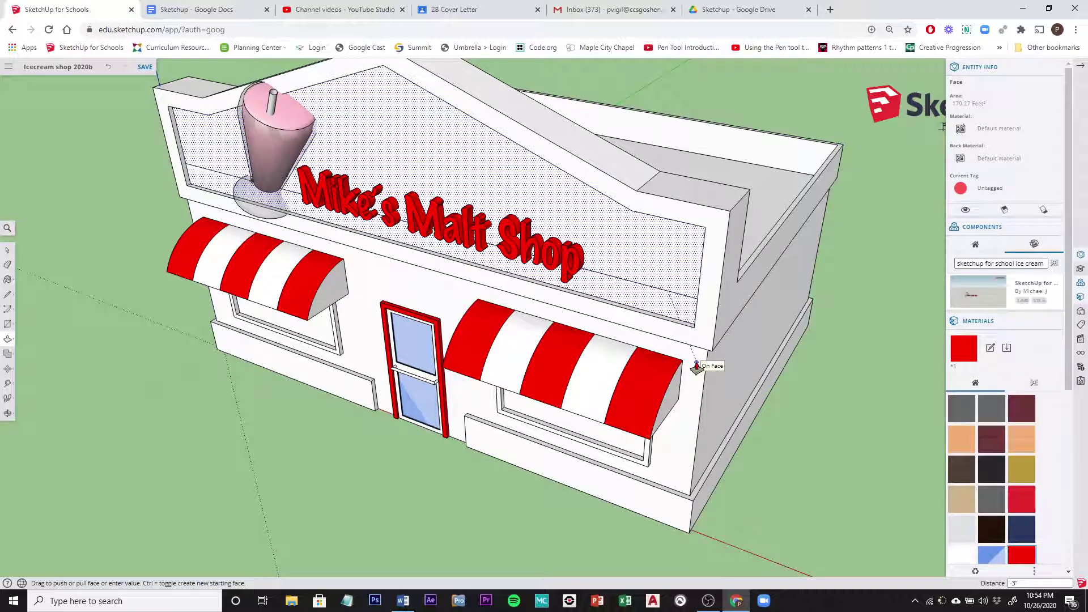
left_click_drag(697, 365, 697, 365)
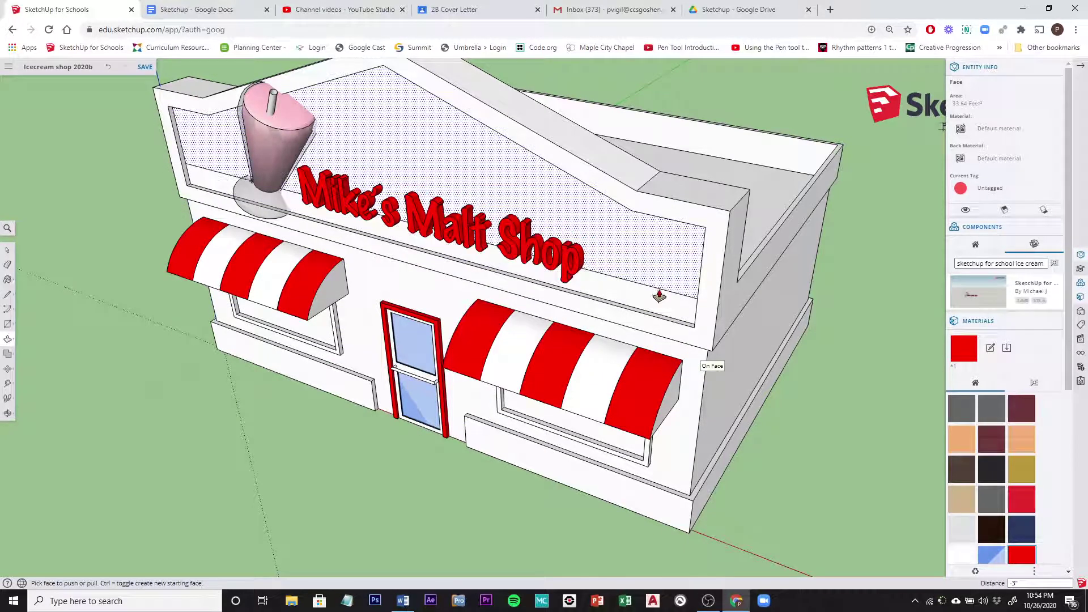
left_click(7, 264)
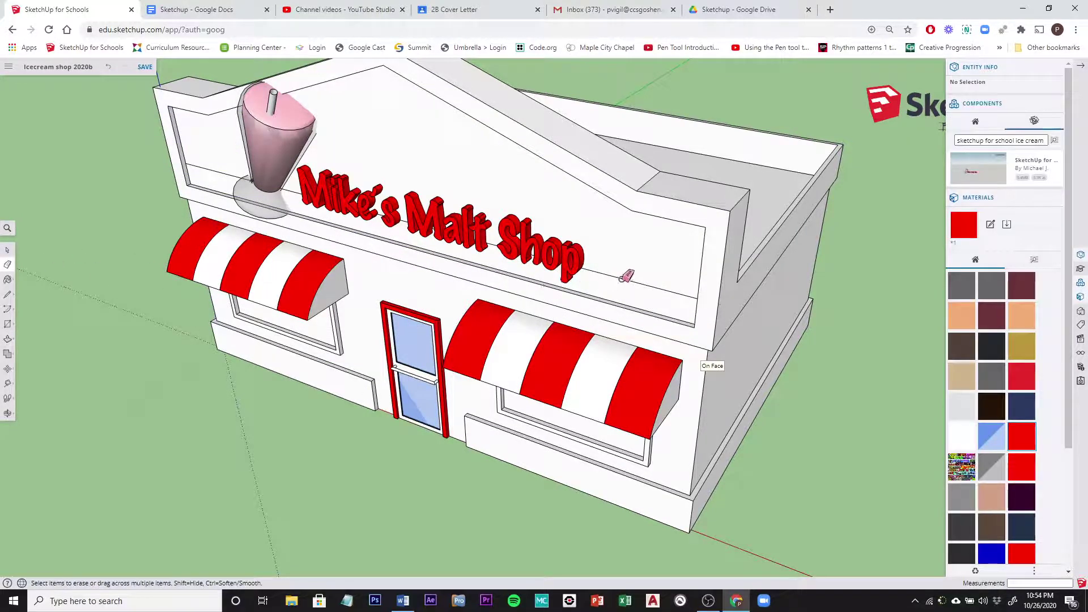
left_click(622, 278)
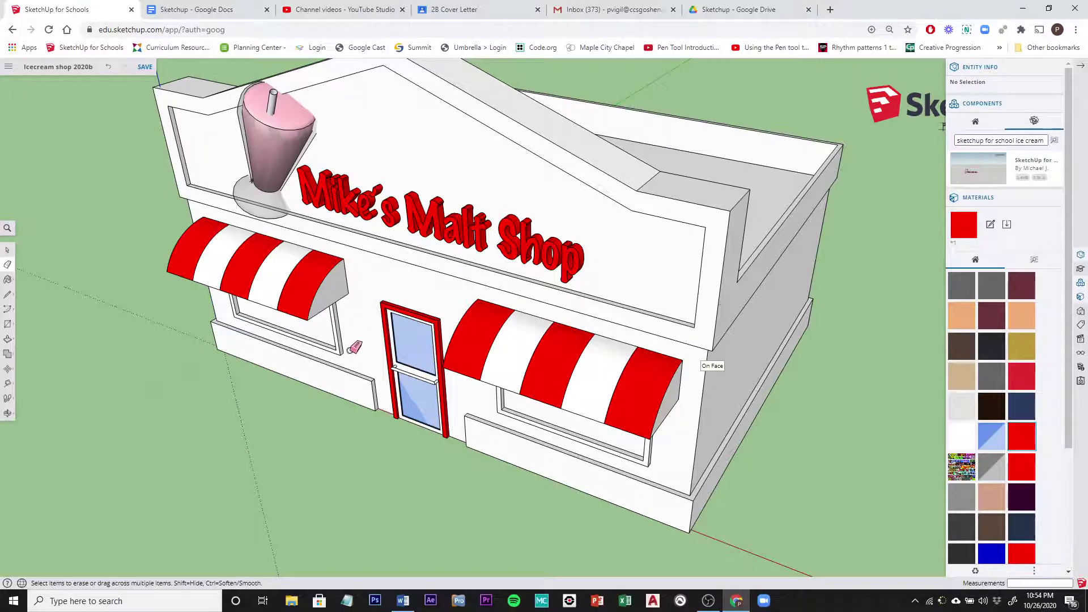
Move the malt shop sign component back so it sits against the pediment's recessed front face
mouse_move(355, 347)
middle_mouse_down()
mouse_move(170, 332)
mouse_move(328, 267)
middle_mouse_up()
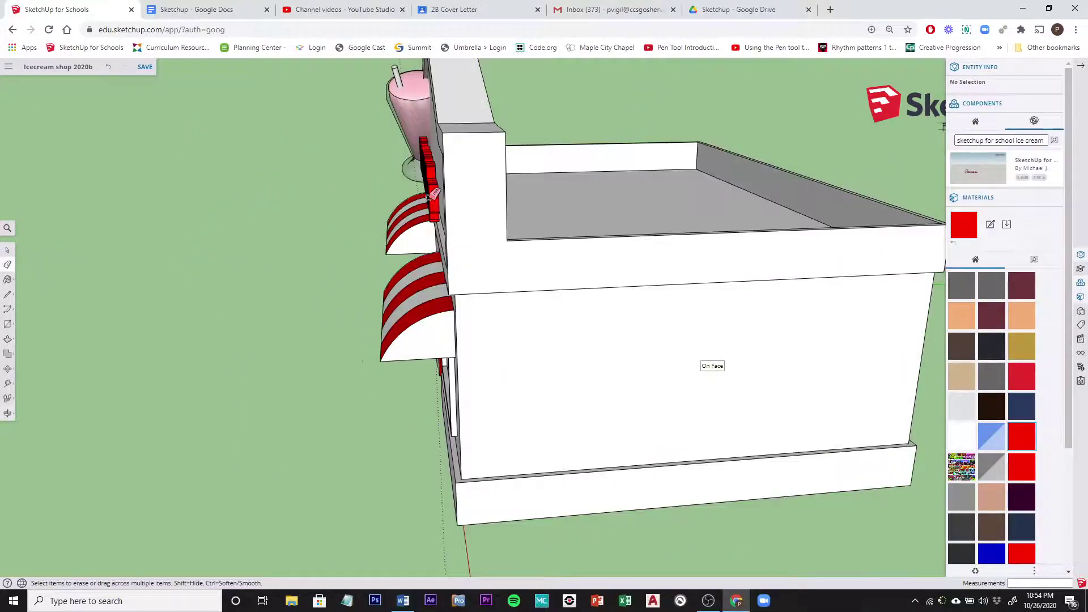
scroll(433, 195, "up", 5)
mouse_move(432, 207)
middle_mouse_down()
mouse_move(386, 216)
mouse_move(398, 213)
mouse_move(414, 177)
mouse_move(398, 190)
mouse_move(439, 181)
mouse_move(417, 180)
middle_mouse_up()
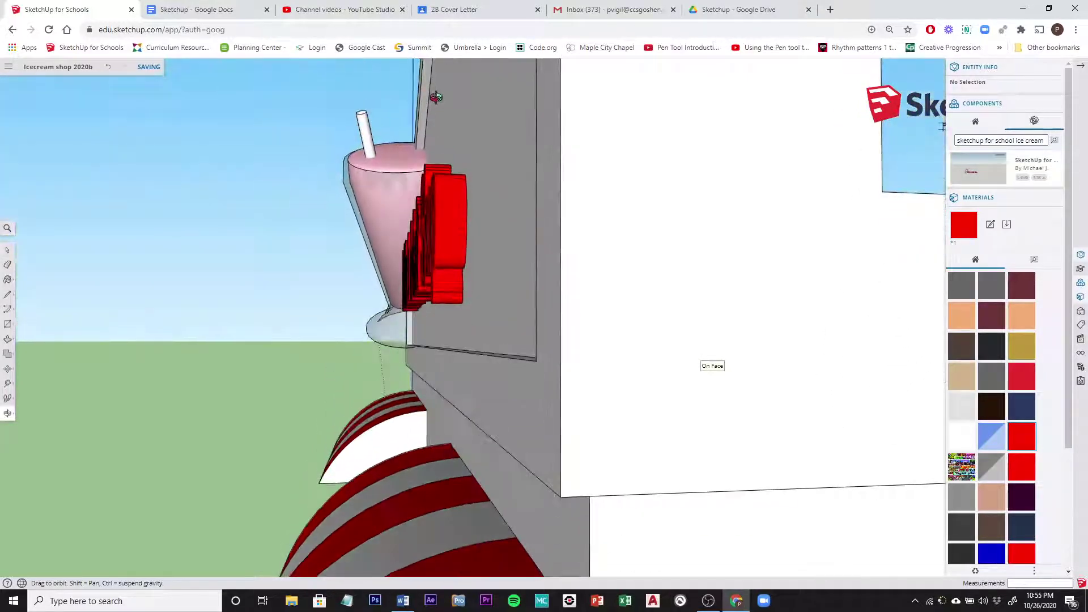
key("e")
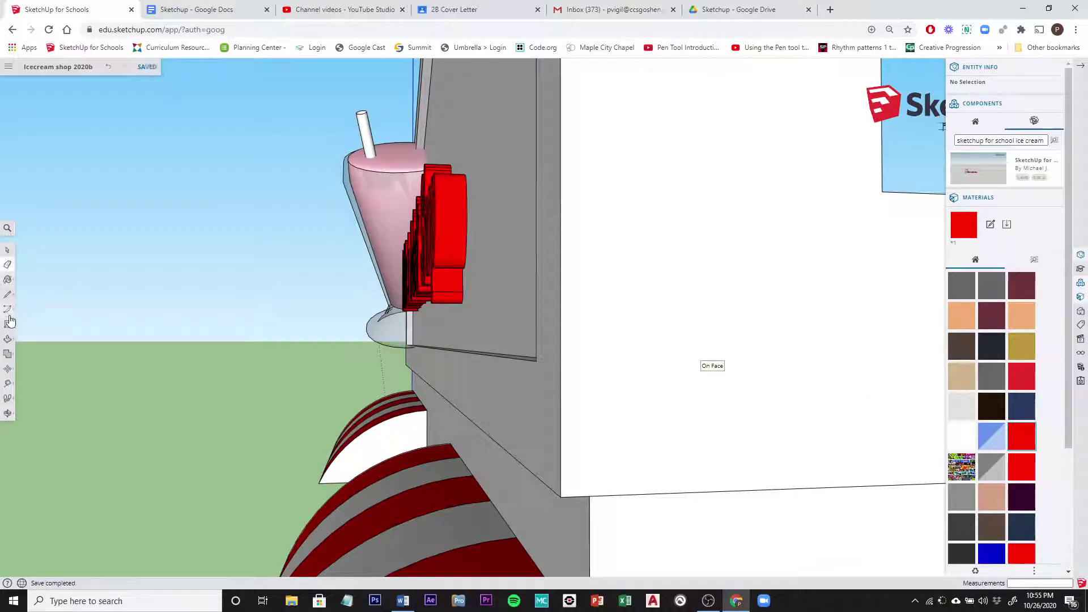
left_click(7, 369)
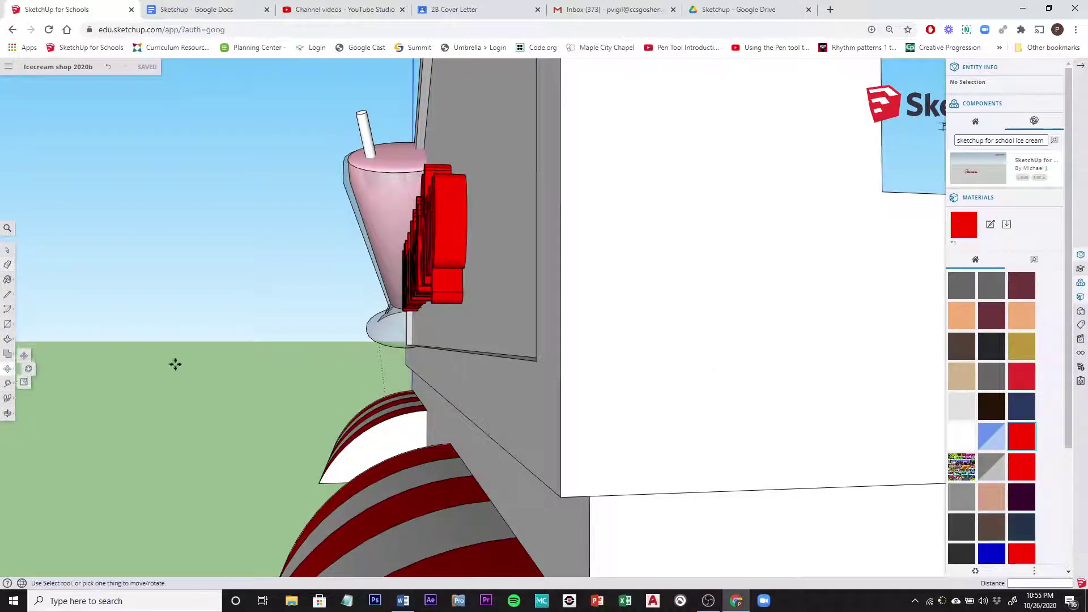
scroll(452, 318, "up", 6)
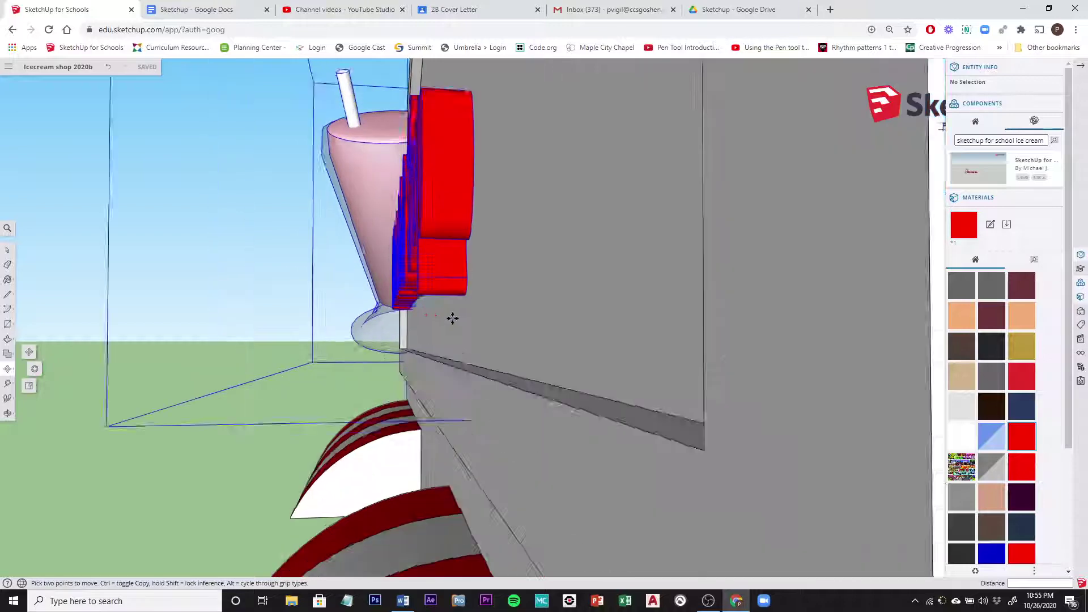
left_click(444, 316)
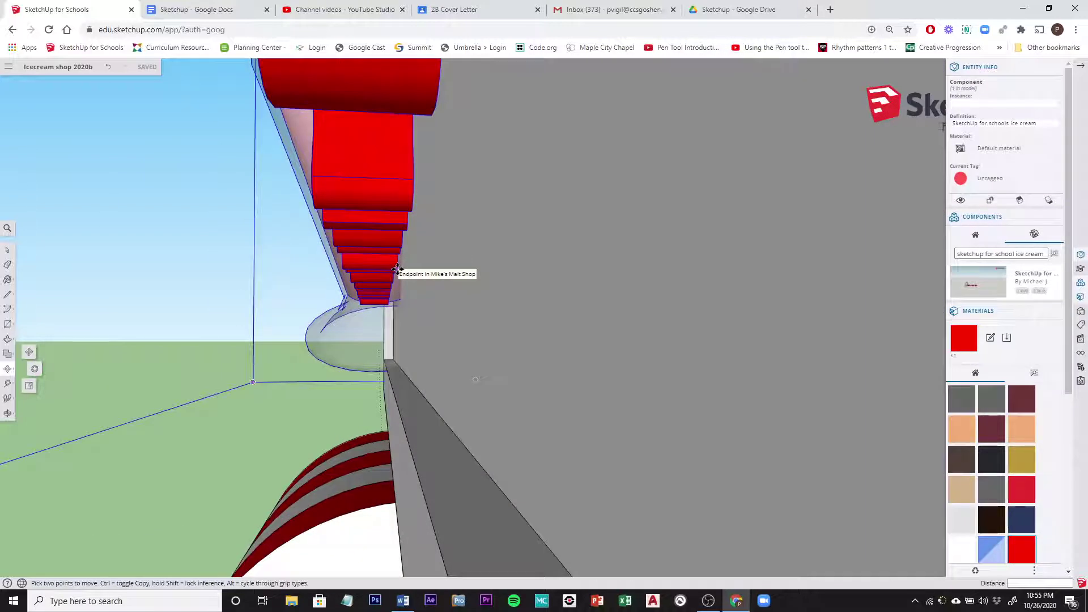
left_click(396, 269)
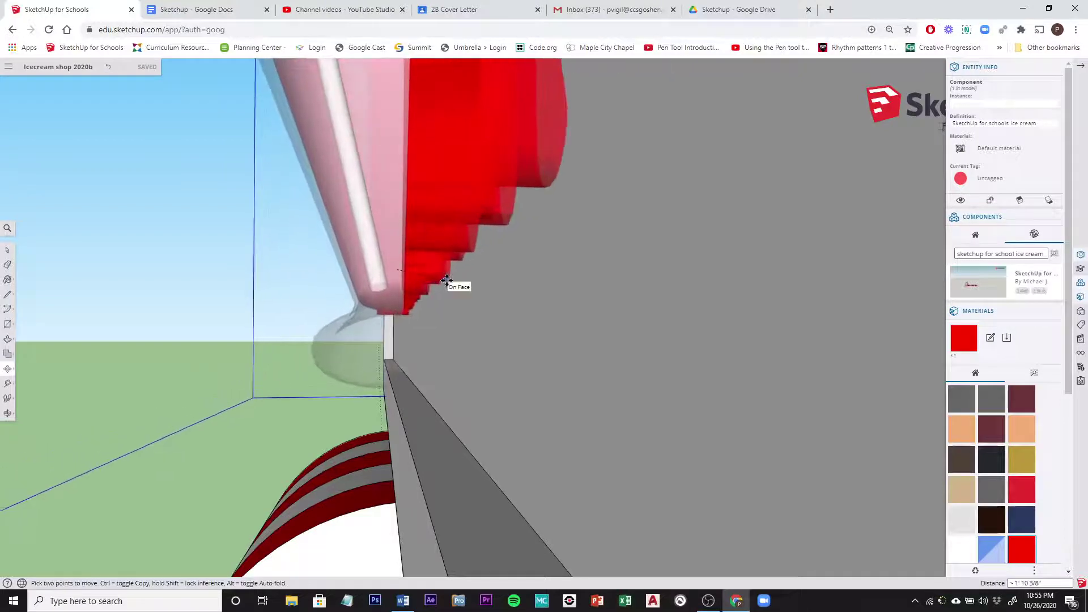
scroll(448, 282, "down", 5)
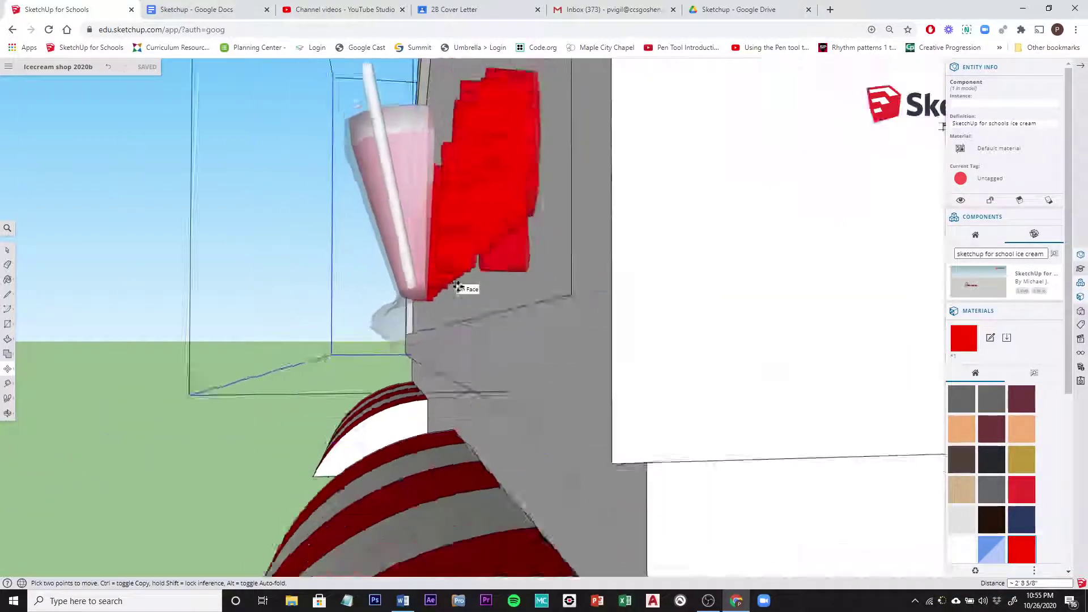
scroll(460, 289, "down", 3)
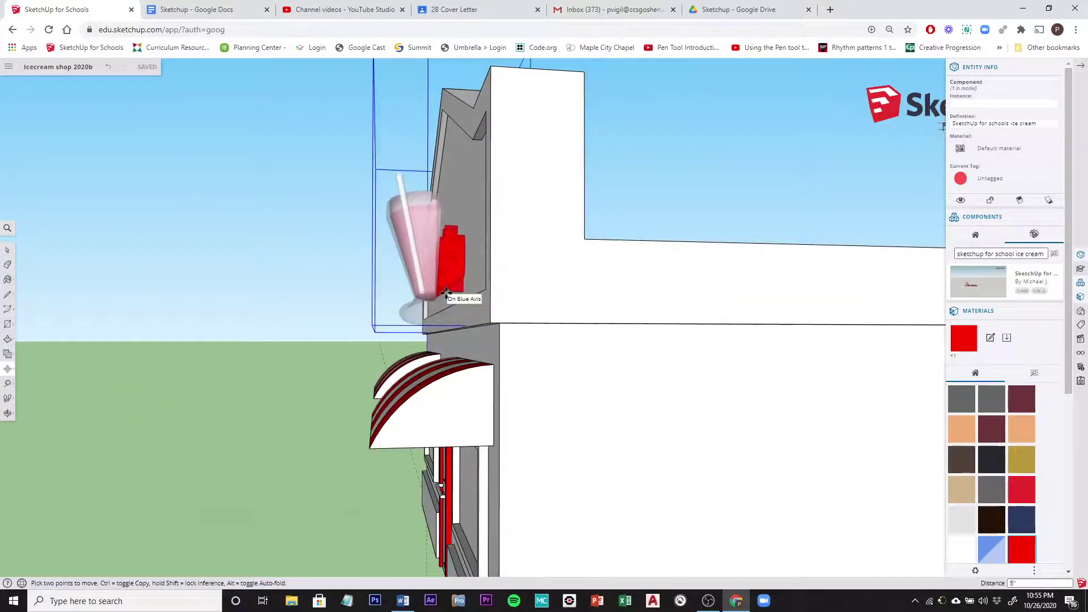
middle_click_drag(480, 290, 610, 295)
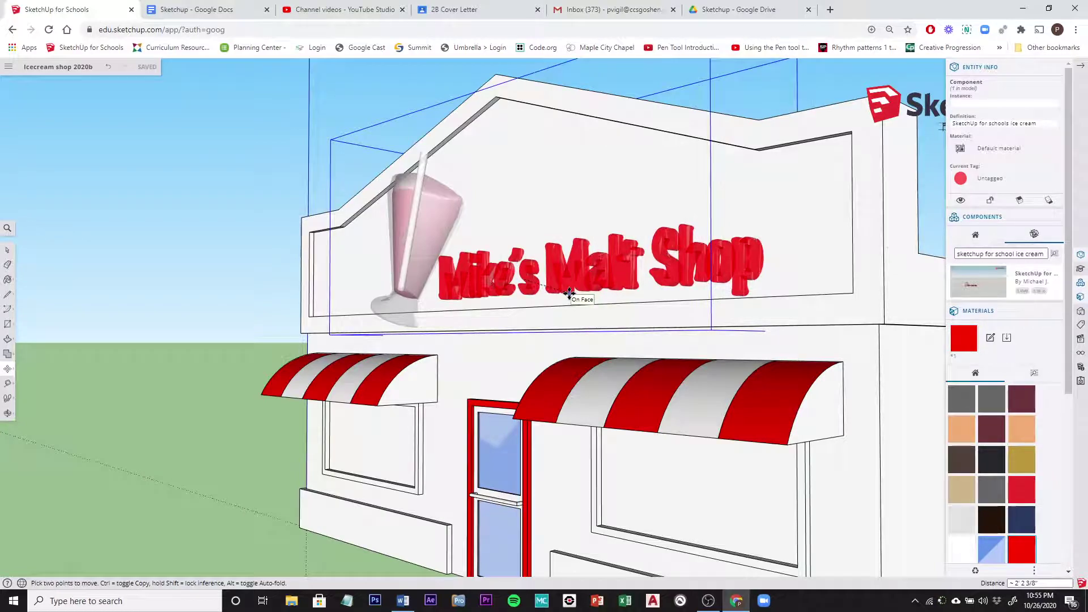
left_click(569, 293)
key("space")
Shift the malt shop sign 1' 3 5/8" along the red axis toward the drive-thru end of the pediment
scroll(213, 292, "up", 3)
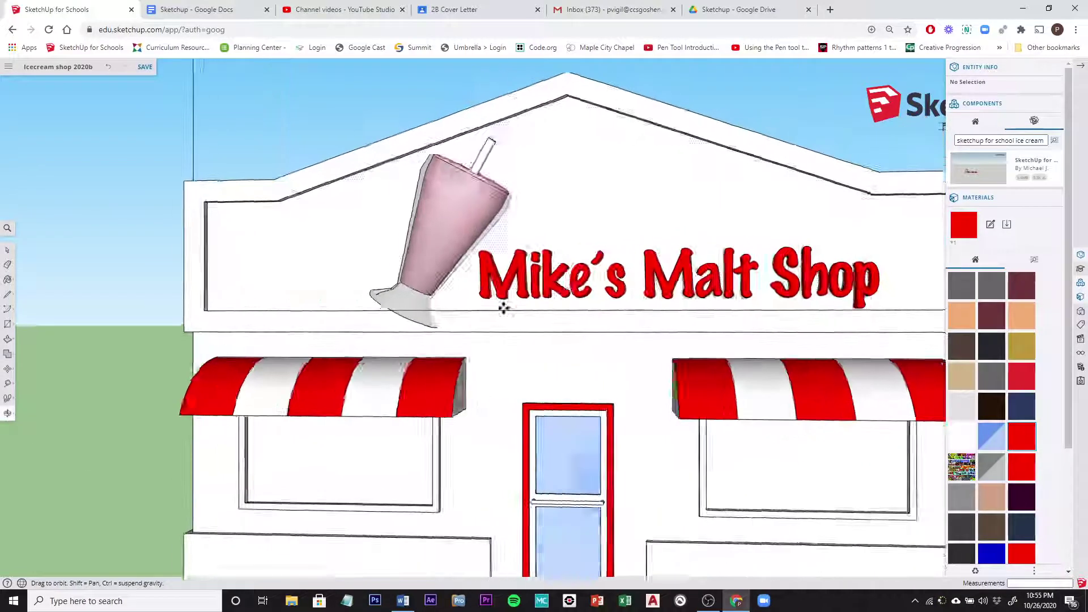
scroll(502, 308, "down", 5)
key("m")
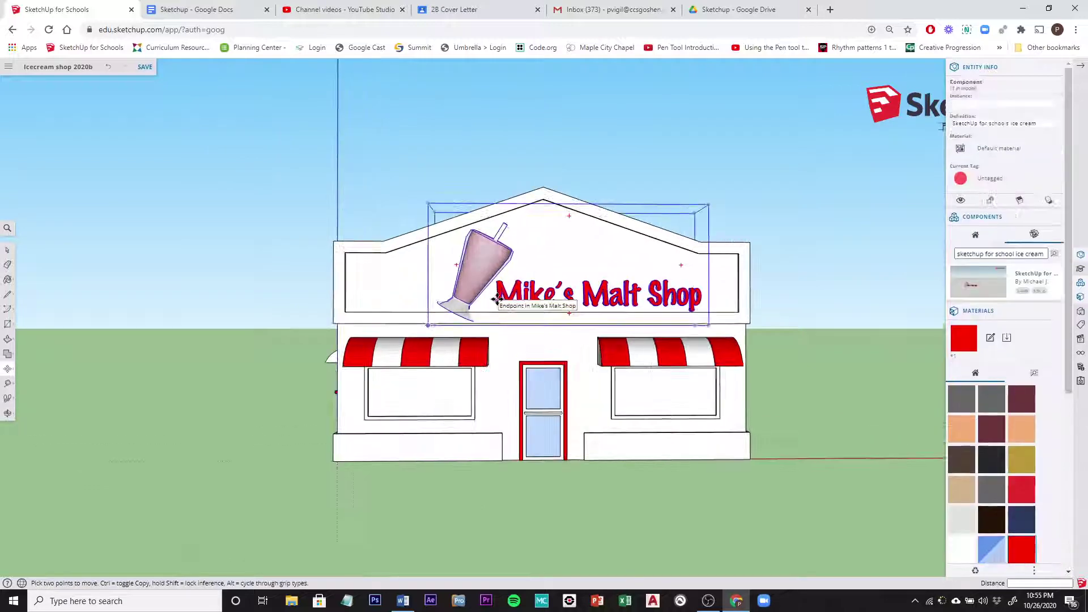
left_click(526, 295)
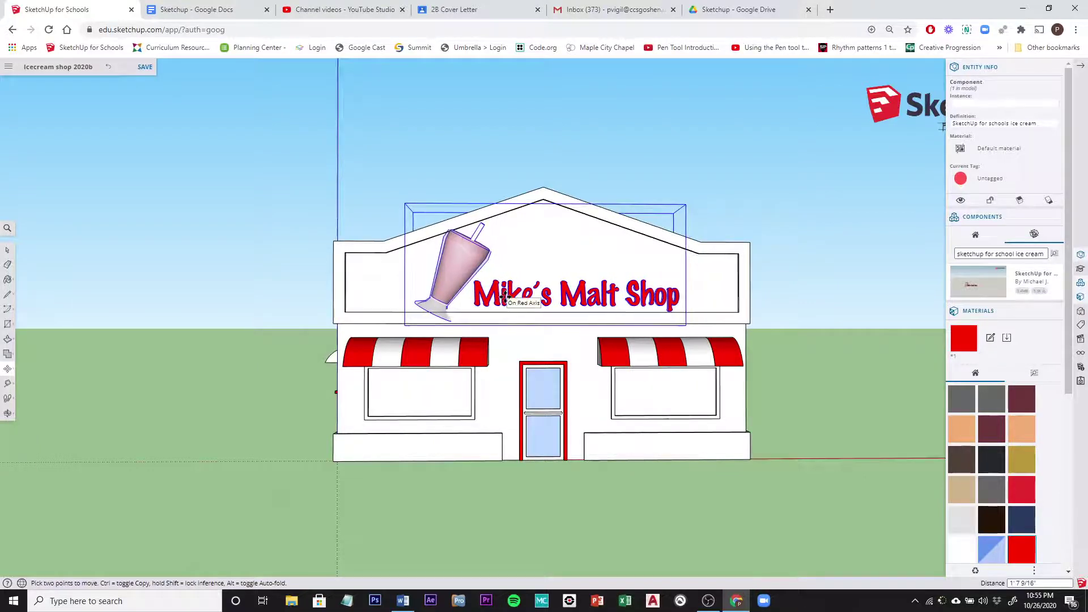
left_click(507, 296)
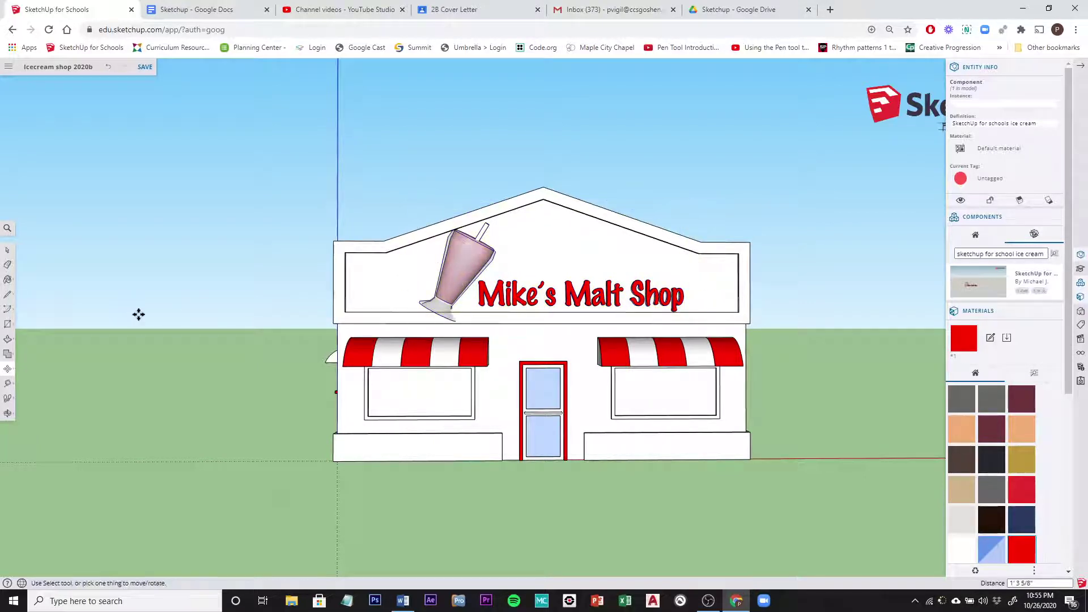
Save the ice cream shop model with the building's front in view
scroll(139, 315, "down", 2)
middle_click_drag(142, 329, 66, 379)
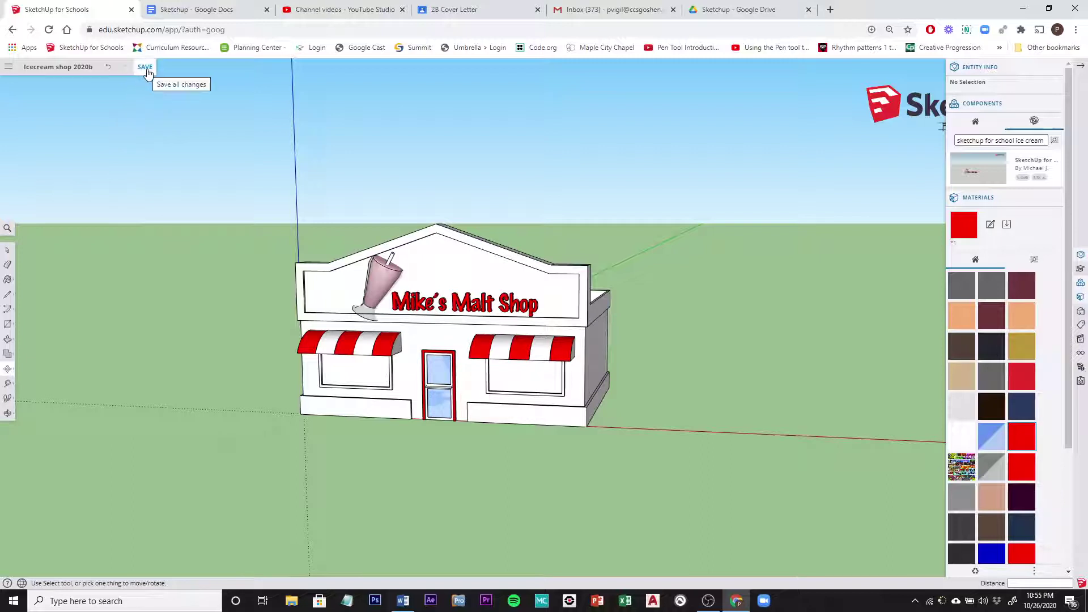
left_click(146, 69)
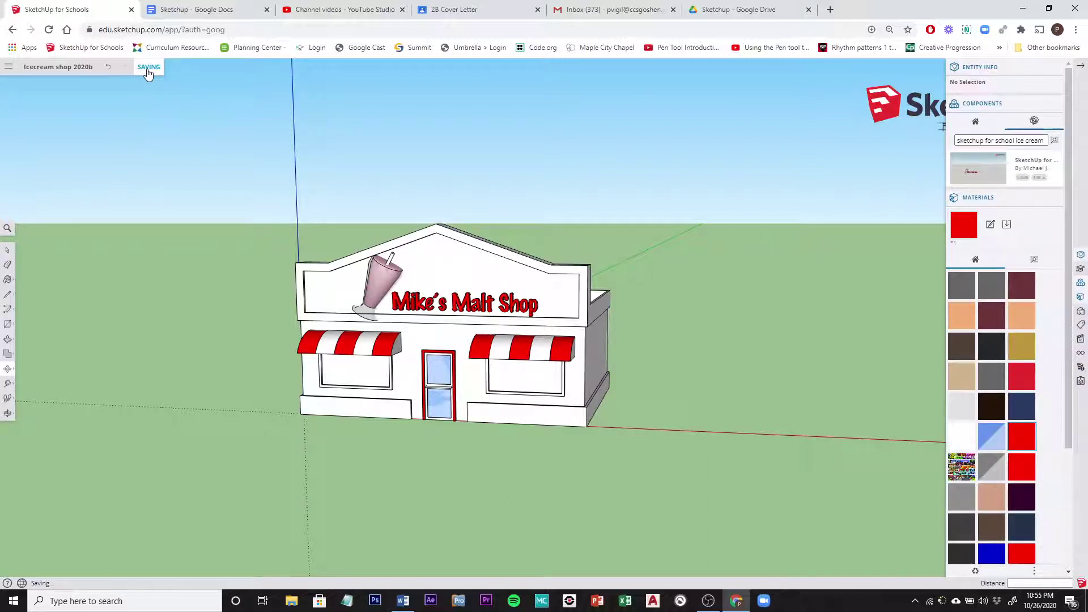